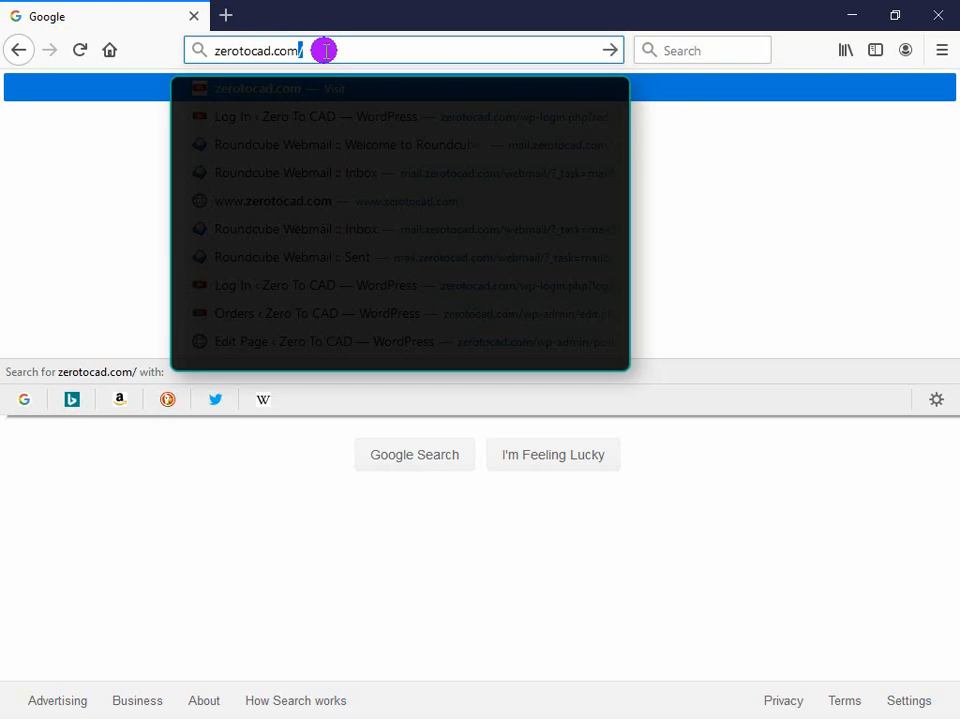
Open zerotocad.com and highlight the "We believe that" statement and the teaching-methods paragraph of the Welcome text
{"action": "key", "text": "Return"}
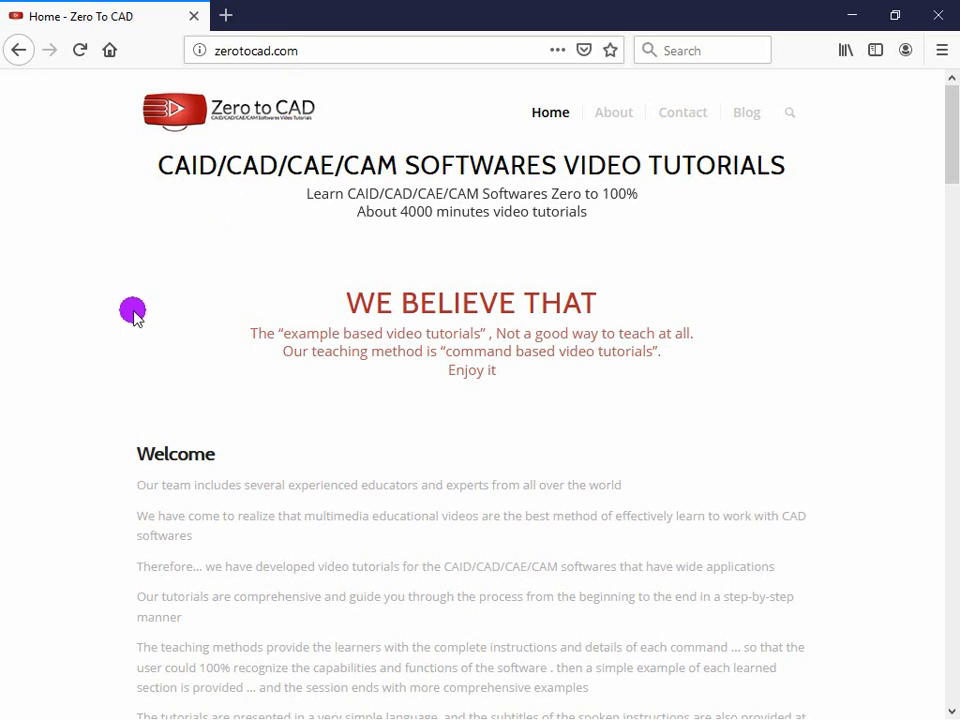
{"action": "left_click_drag", "start_coordinate": [492, 370], "coordinate": [352, 303]}
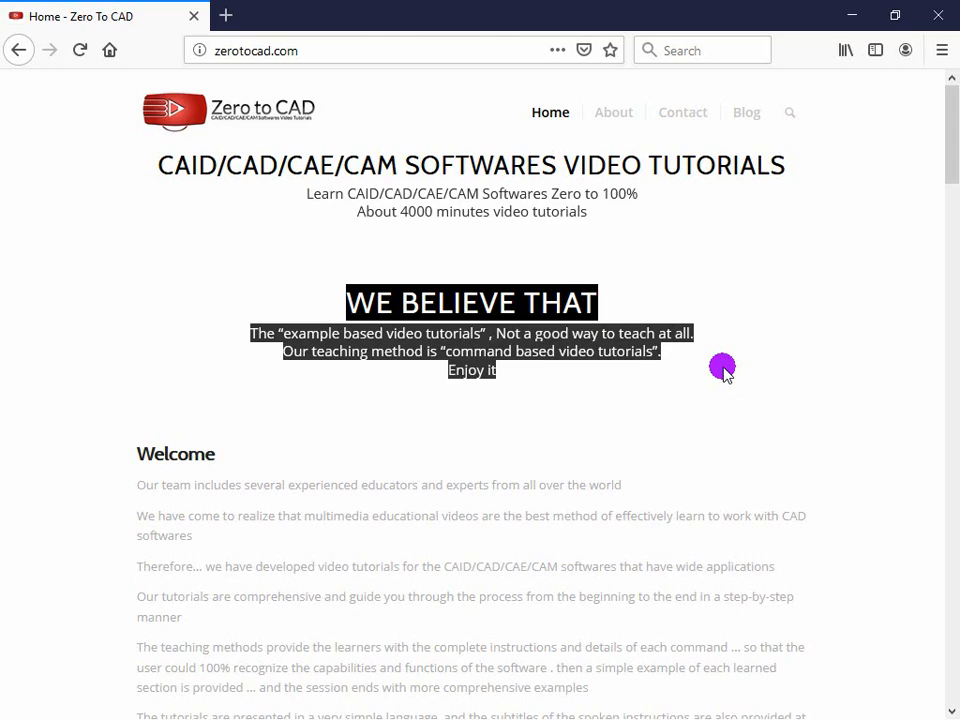
{"action": "left_click", "coordinate": [782, 374]}
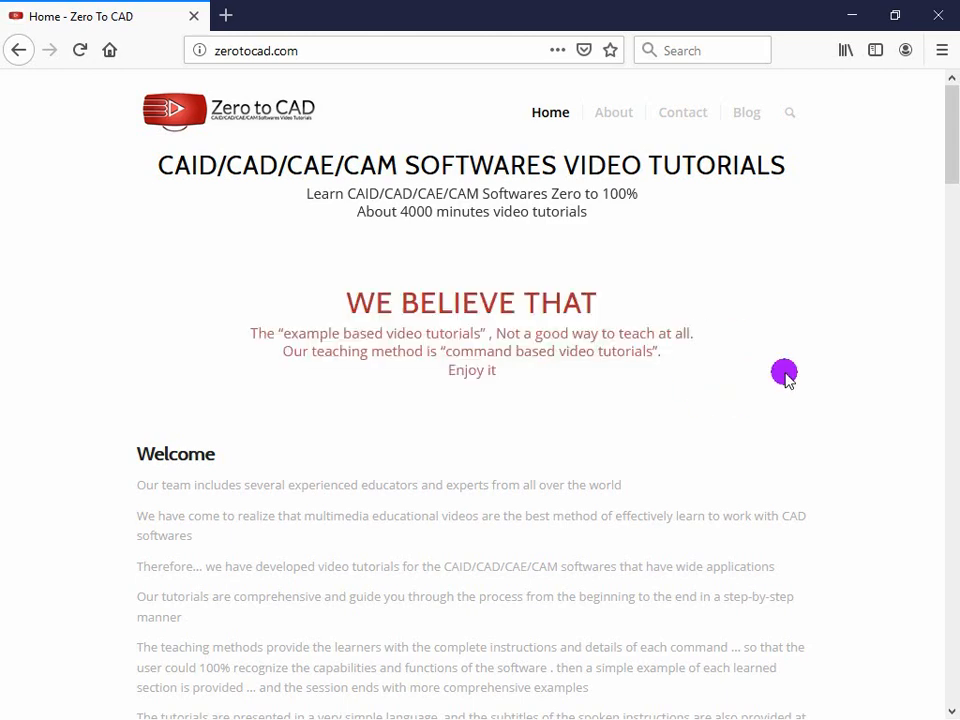
{"action": "scroll", "coordinate": [784, 374], "scroll_direction": "down", "scroll_amount": 5}
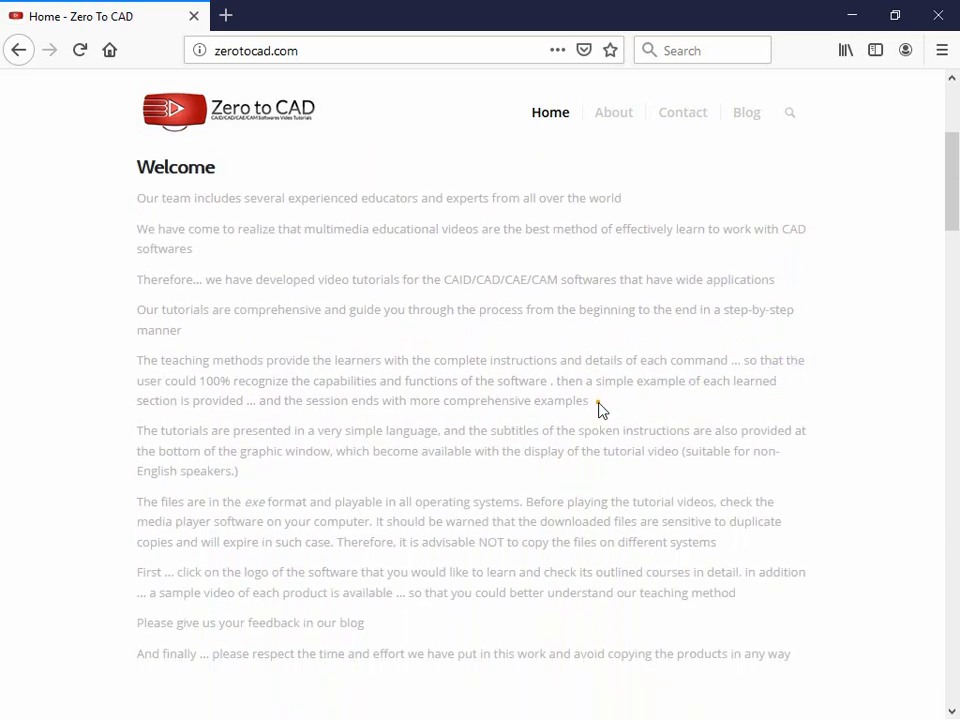
{"action": "left_click_drag", "start_coordinate": [598, 402], "coordinate": [138, 360]}
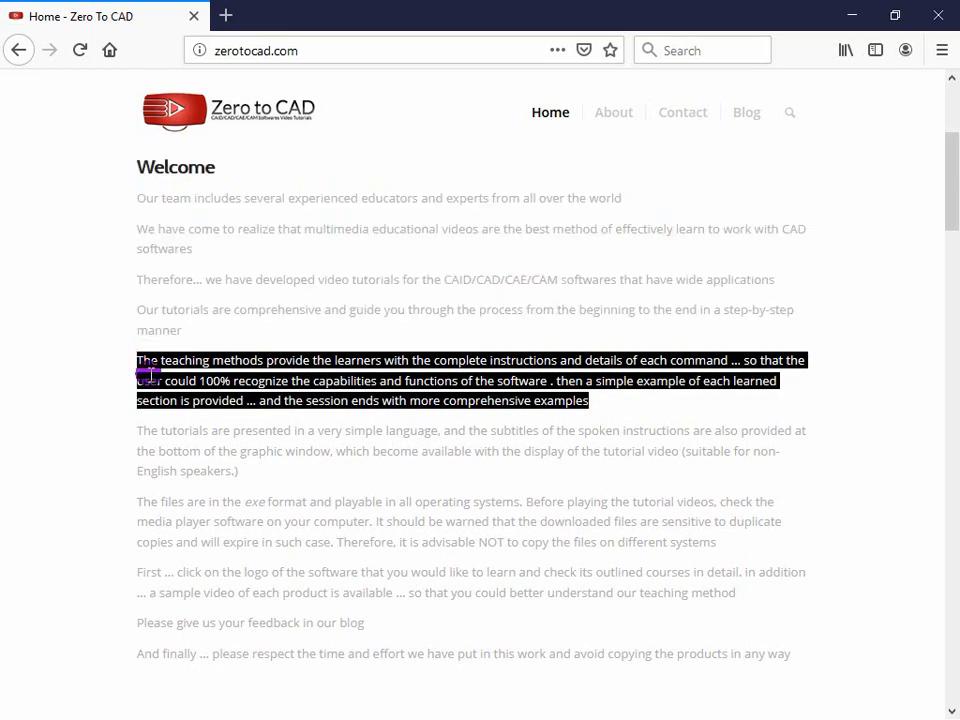
{"action": "left_click", "coordinate": [825, 411]}
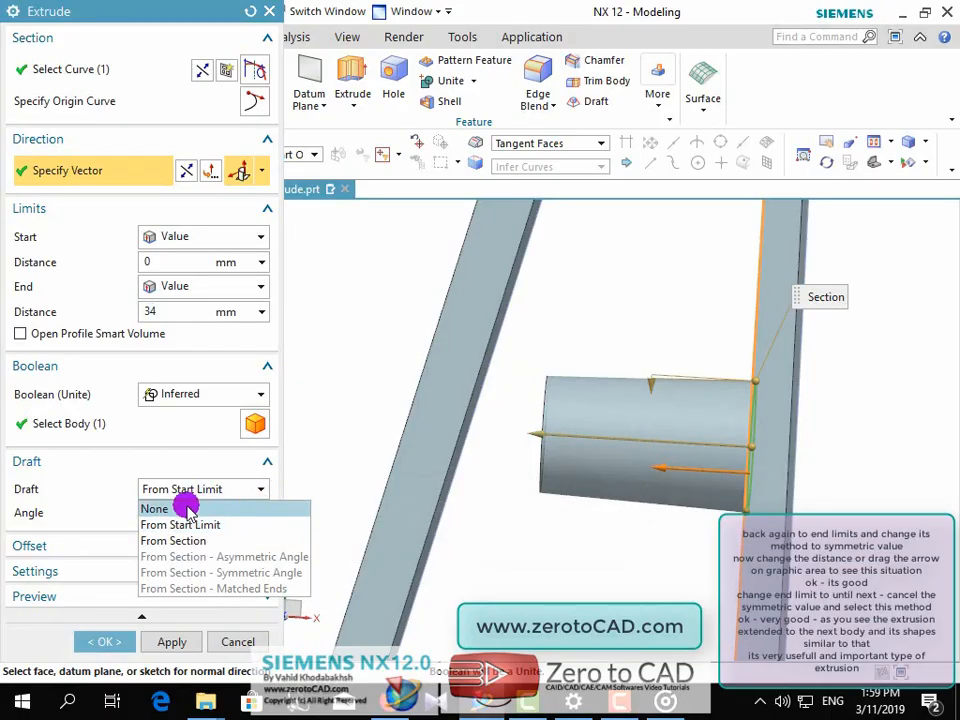
Remove the draft from the cylindrical extrusion and extend it symmetrically on both sides of the section by 20 mm
{"action": "left_click", "coordinate": [184, 506]}
{"action": "left_click", "coordinate": [145, 594]}
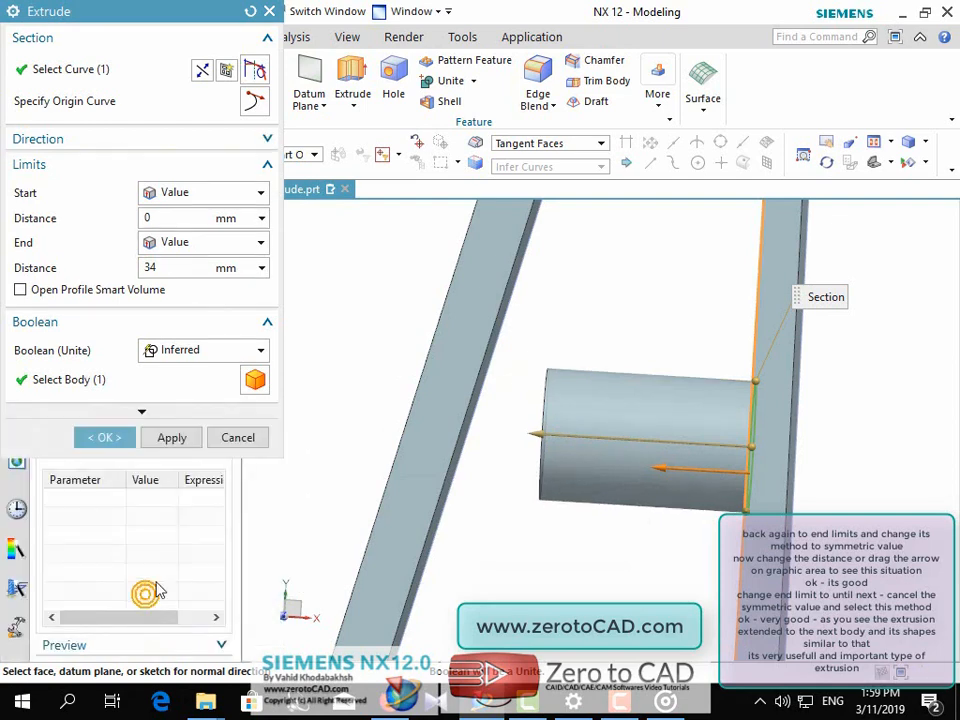
{"action": "left_click", "coordinate": [244, 243]}
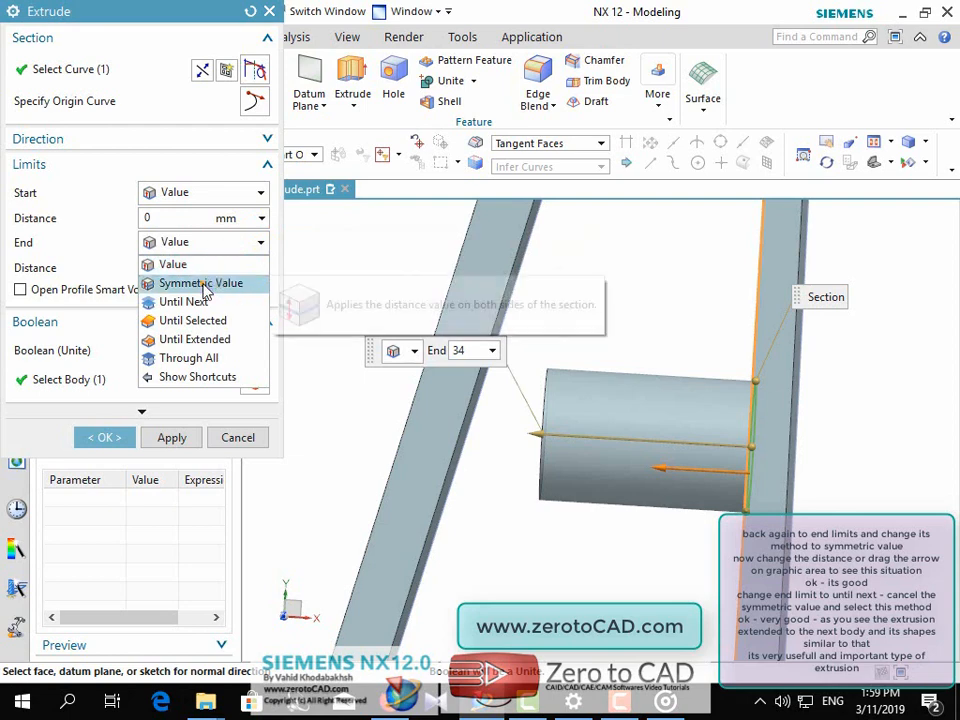
{"action": "left_click", "coordinate": [222, 282]}
{"action": "scroll", "coordinate": [594, 332], "scroll_direction": "down", "scroll_amount": 2}
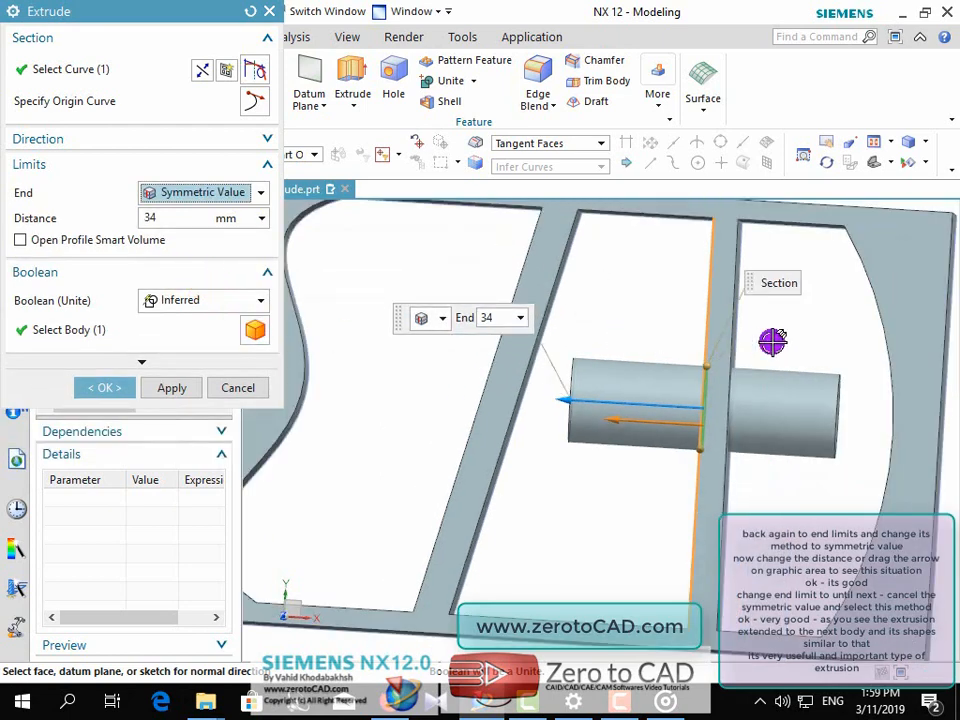
{"action": "scroll", "coordinate": [771, 336], "scroll_direction": "up", "scroll_amount": 2}
{"action": "left_click_drag", "start_coordinate": [514, 416], "coordinate": [543, 472]}
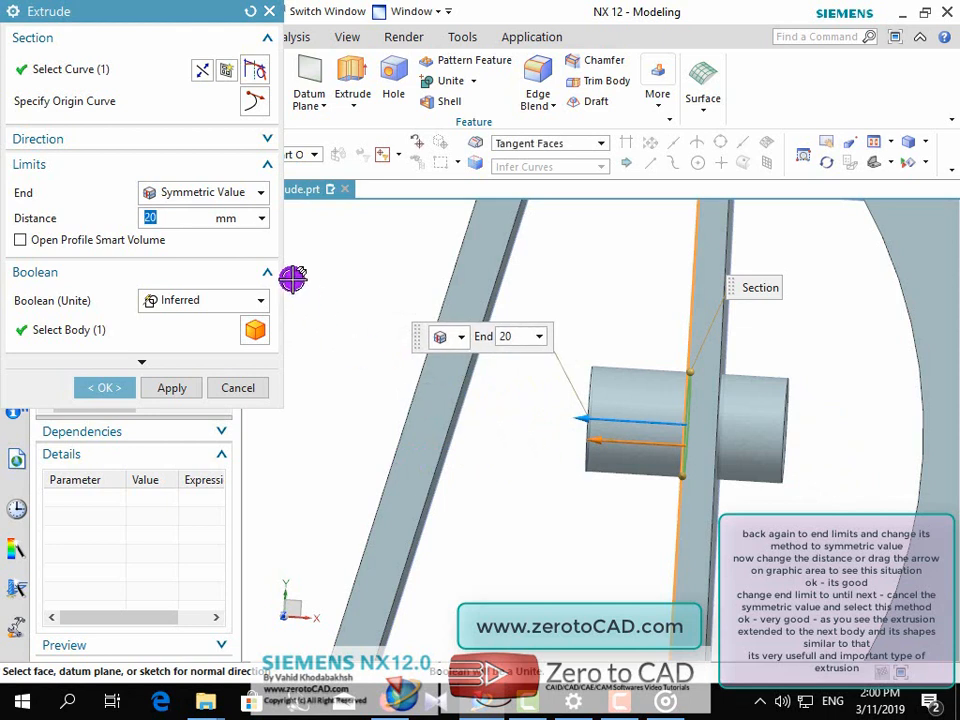
Replace the symmetric end limit with Until Next so the extrusion ends at the neighbouring slanted rib
{"action": "left_click", "coordinate": [260, 195]}
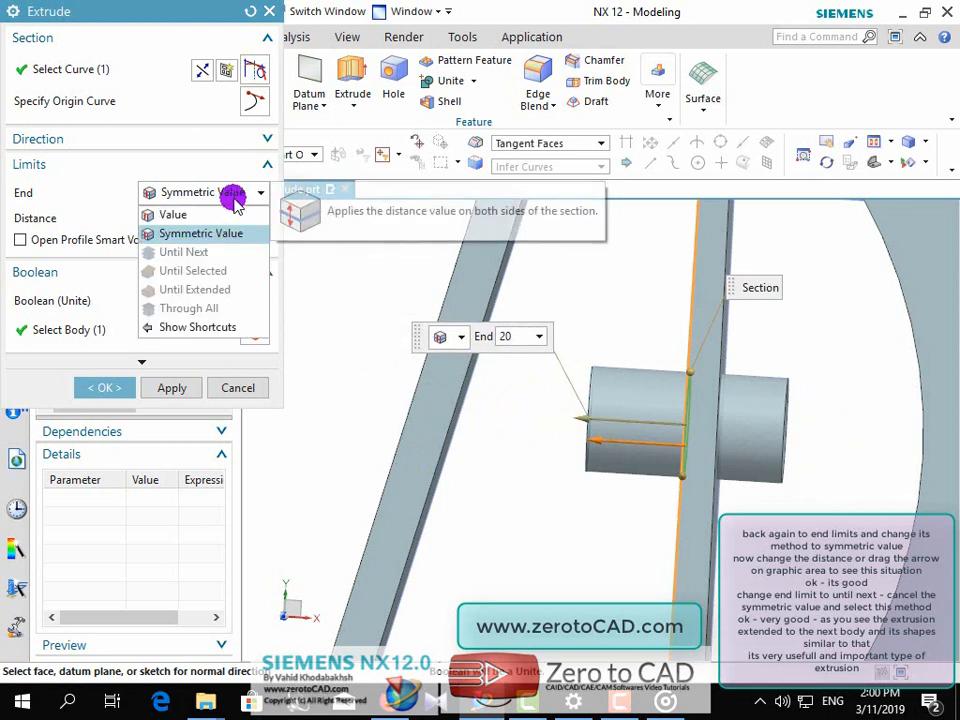
{"action": "left_click", "coordinate": [205, 212]}
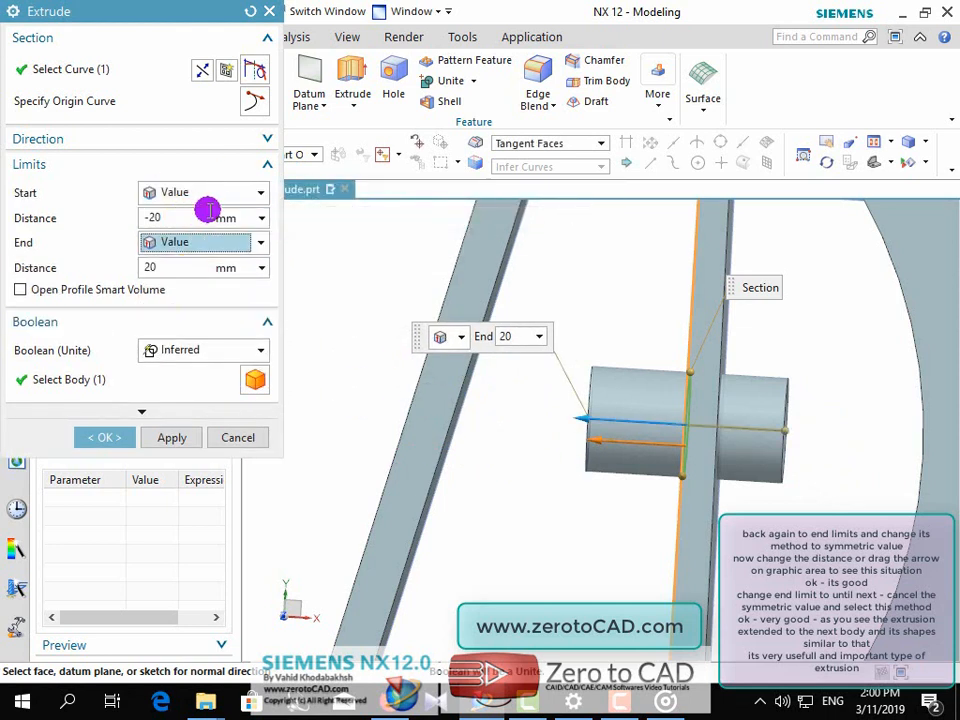
{"action": "left_click", "coordinate": [258, 242]}
{"action": "left_click", "coordinate": [183, 301]}
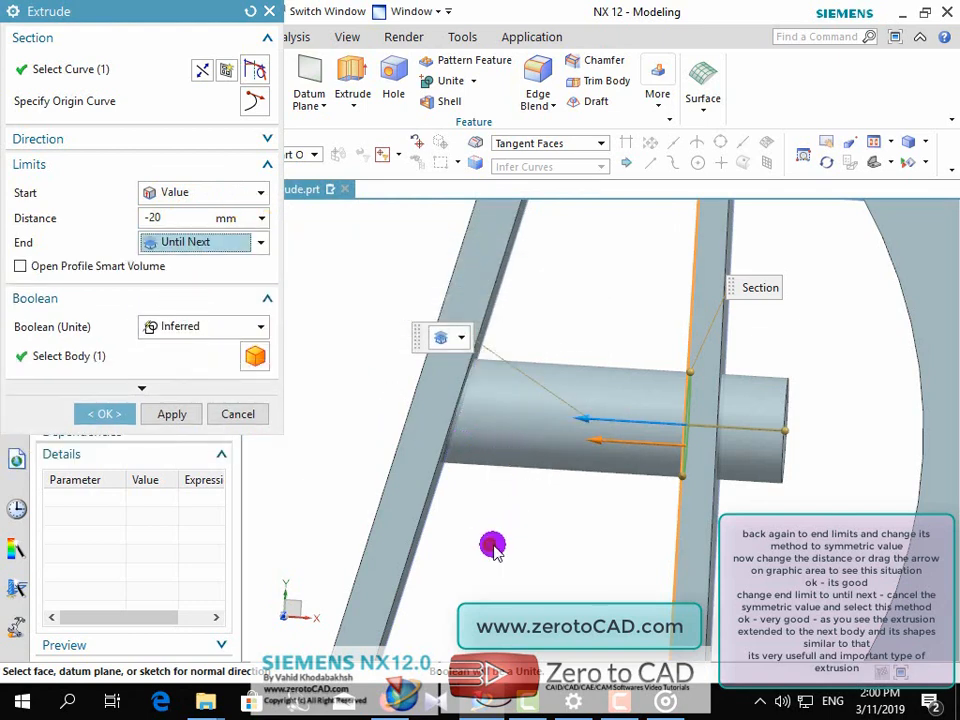
{"action": "middle_click_drag", "start_coordinate": [493, 548], "coordinate": [481, 486]}
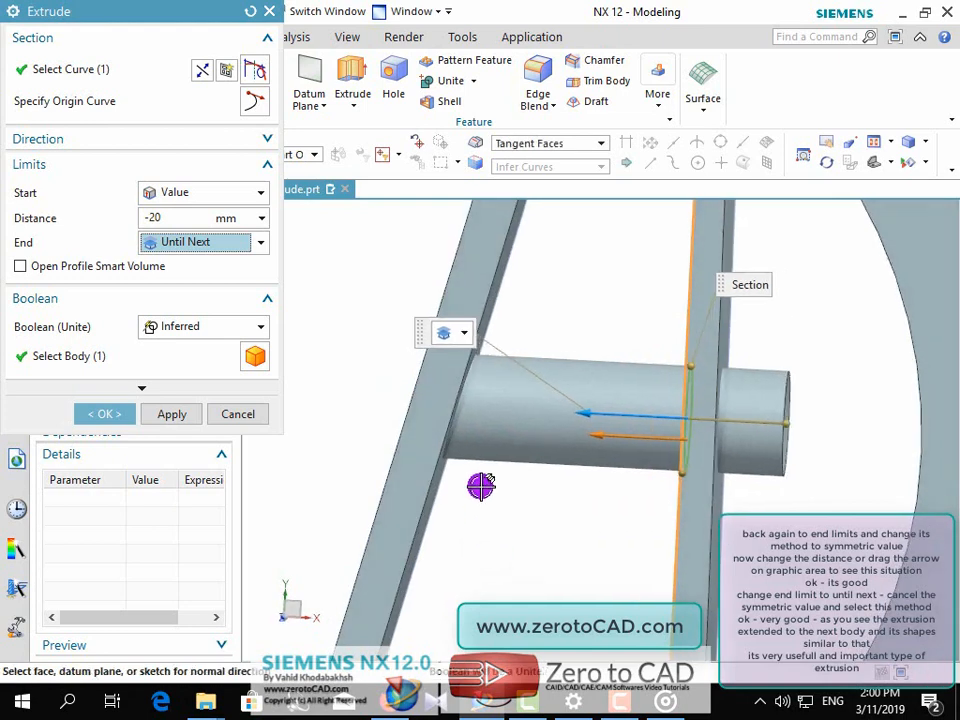
{"action": "scroll", "coordinate": [565, 340], "scroll_direction": "down", "scroll_amount": 1}
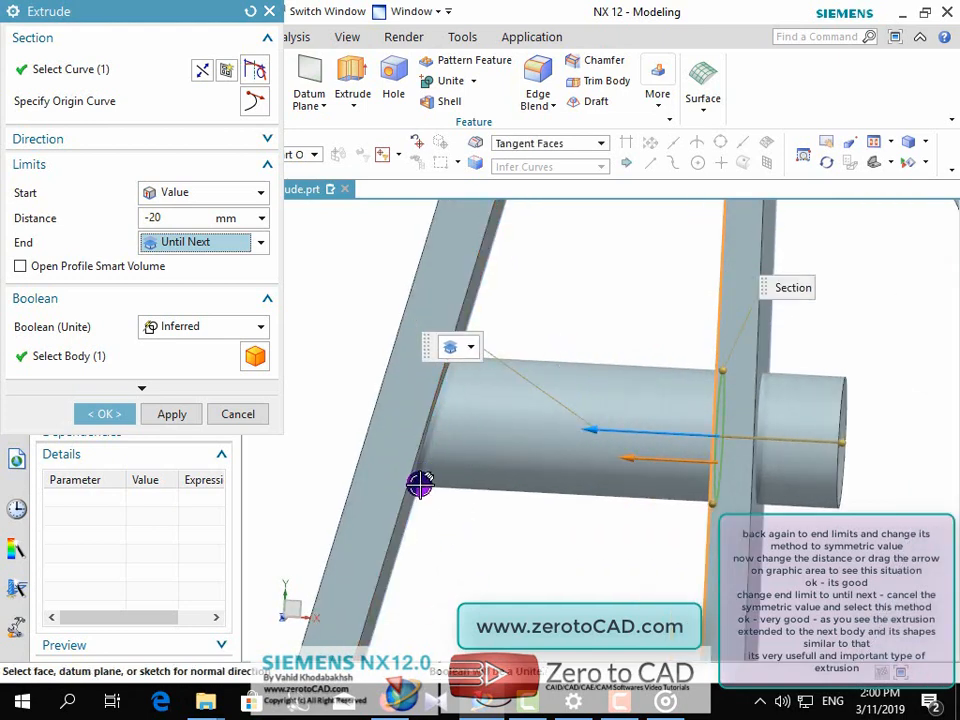
{"action": "middle_click_drag", "start_coordinate": [420, 484], "coordinate": [305, 580]}
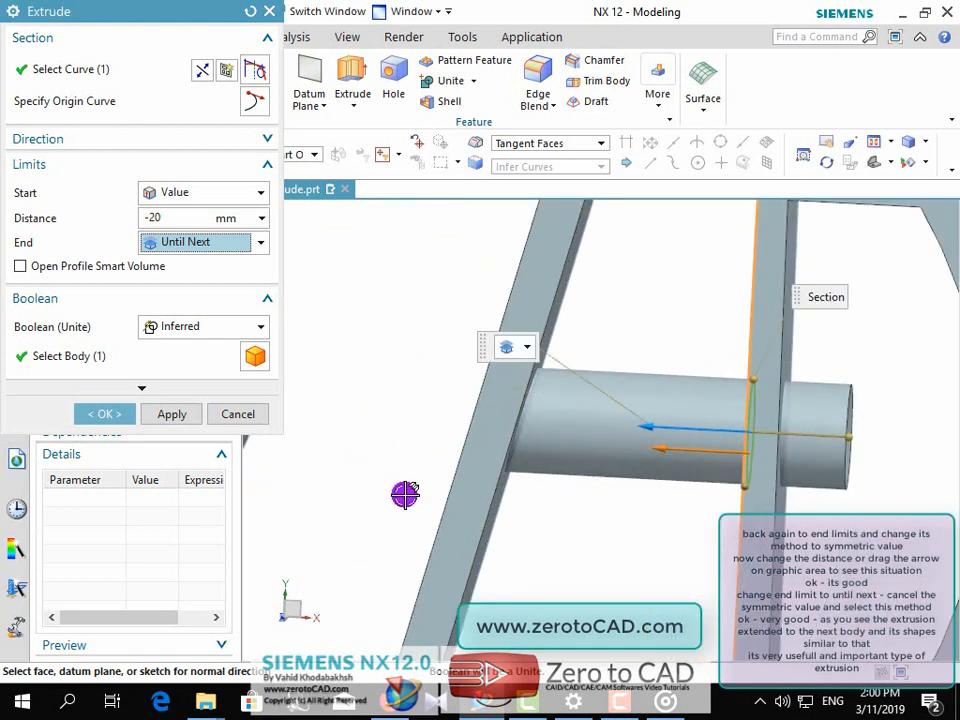
{"action": "middle_click_drag", "start_coordinate": [395, 476], "coordinate": [364, 439]}
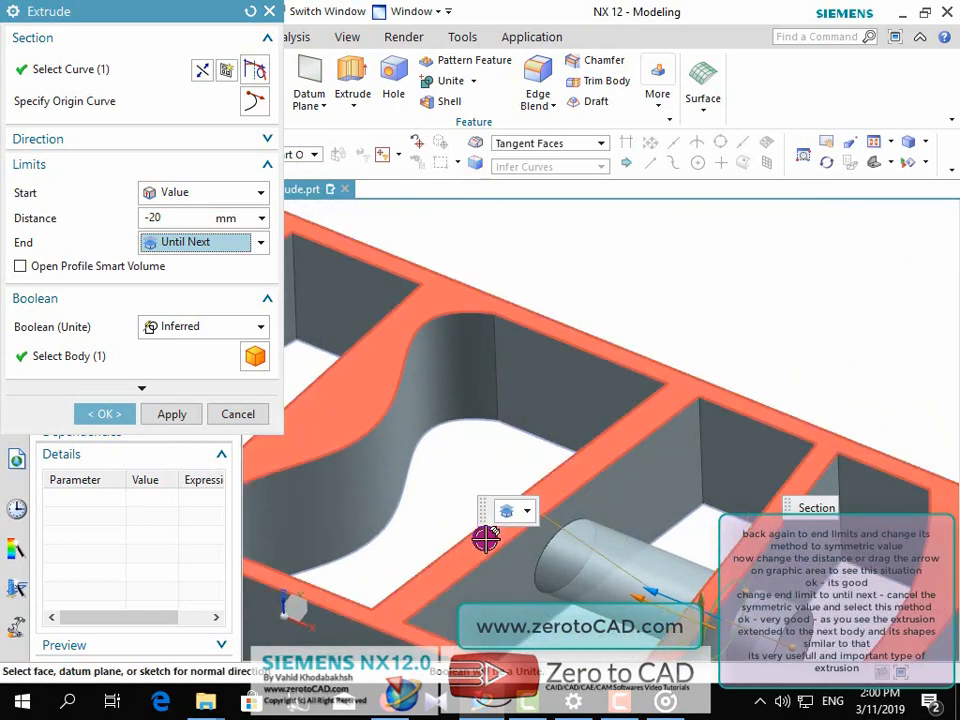
{"action": "middle_click_drag", "start_coordinate": [471, 522], "coordinate": [554, 391], "text": "shift"}
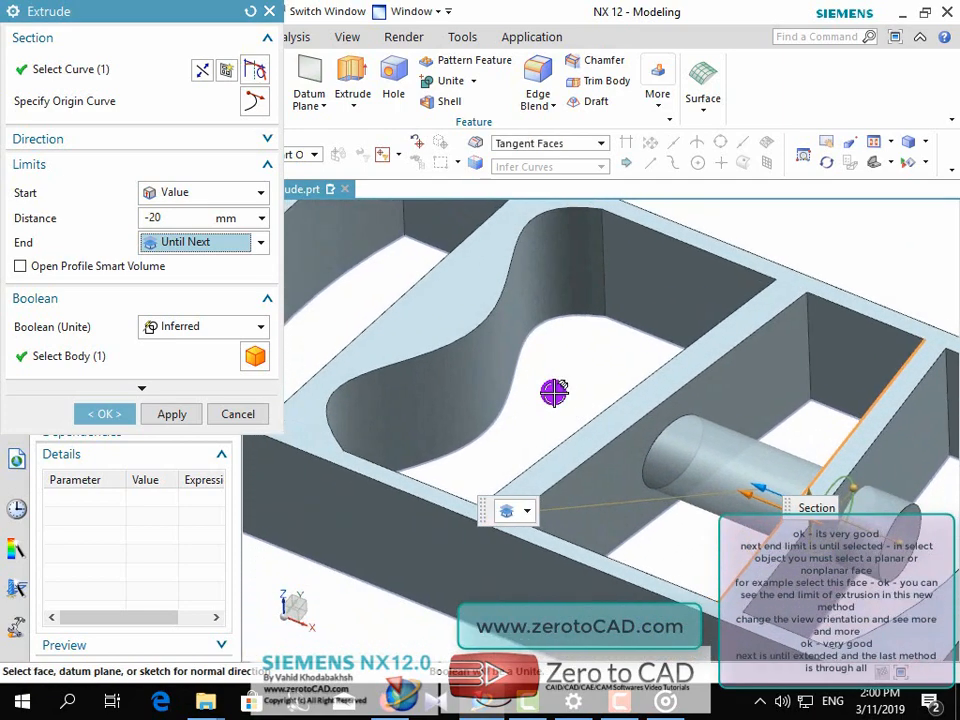
Set the extrusion's end limit to Until Selected, using the wavy inner face of the adjacent pocket as the limit object
{"action": "left_click", "coordinate": [263, 243]}
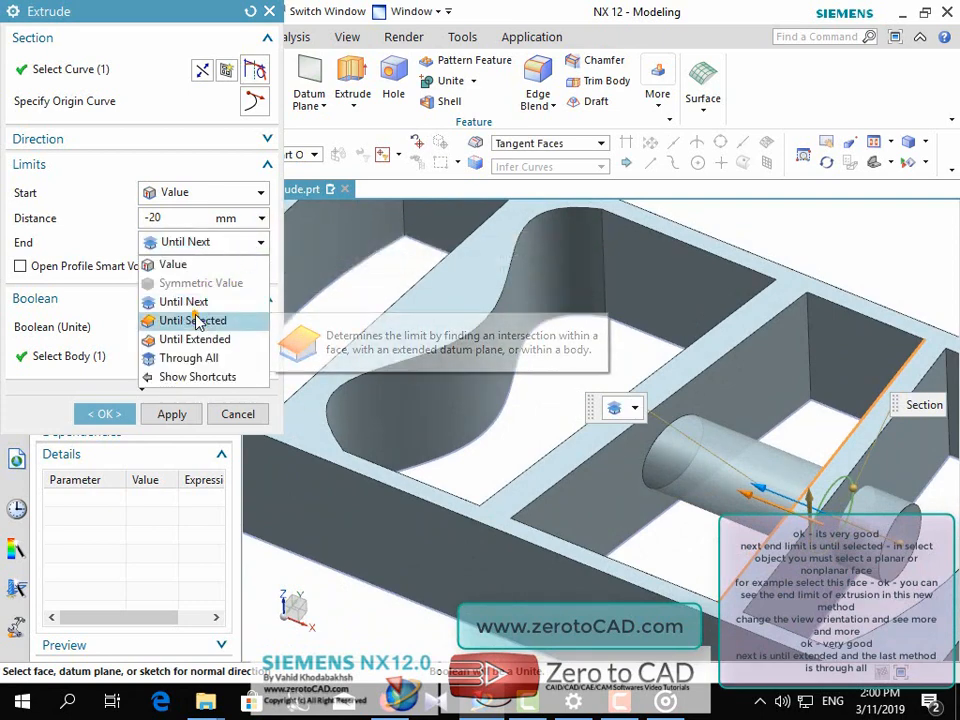
{"action": "left_click", "coordinate": [194, 319]}
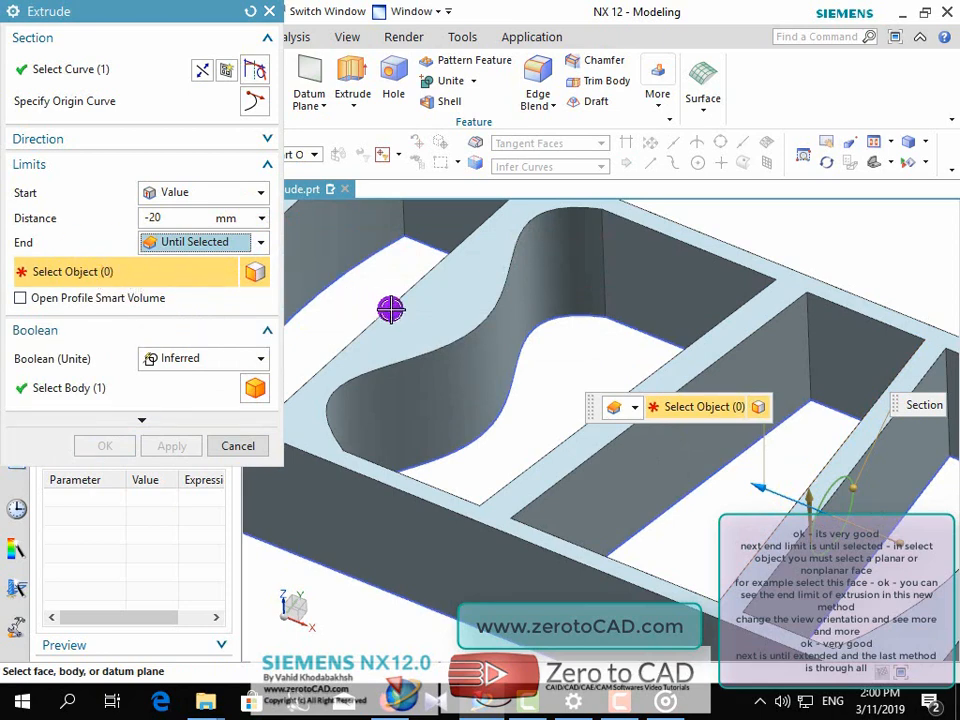
{"action": "left_click", "coordinate": [461, 380]}
{"action": "middle_click_drag", "start_coordinate": [456, 392], "coordinate": [461, 483]}
{"action": "scroll", "coordinate": [390, 287], "scroll_direction": "up", "scroll_amount": 5}
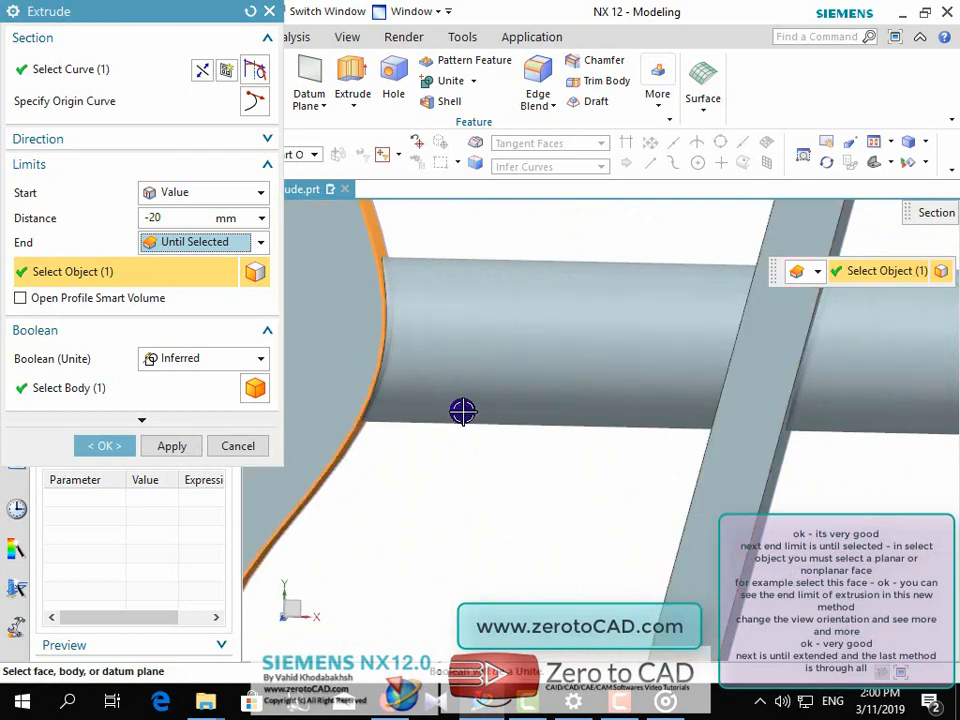
{"action": "middle_click_drag", "start_coordinate": [462, 411], "coordinate": [452, 388]}
{"action": "scroll", "coordinate": [506, 358], "scroll_direction": "down", "scroll_amount": 2}
{"action": "scroll", "coordinate": [556, 494], "scroll_direction": "up", "scroll_amount": 1}
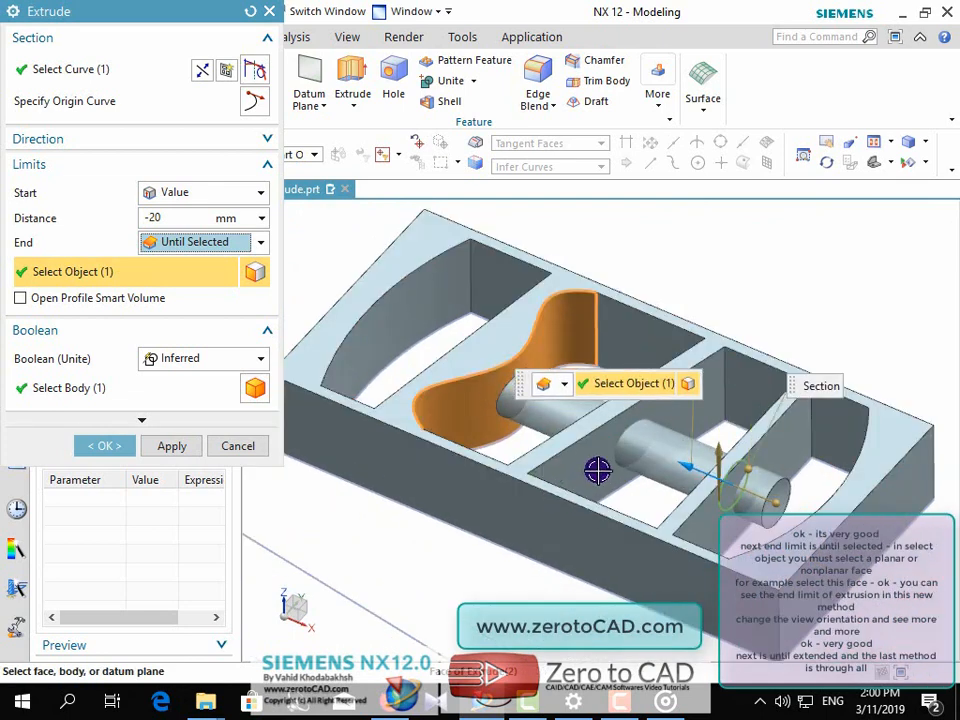
{"action": "scroll", "coordinate": [610, 467], "scroll_direction": "up", "scroll_amount": 1}
{"action": "scroll", "coordinate": [623, 465], "scroll_direction": "up", "scroll_amount": 2}
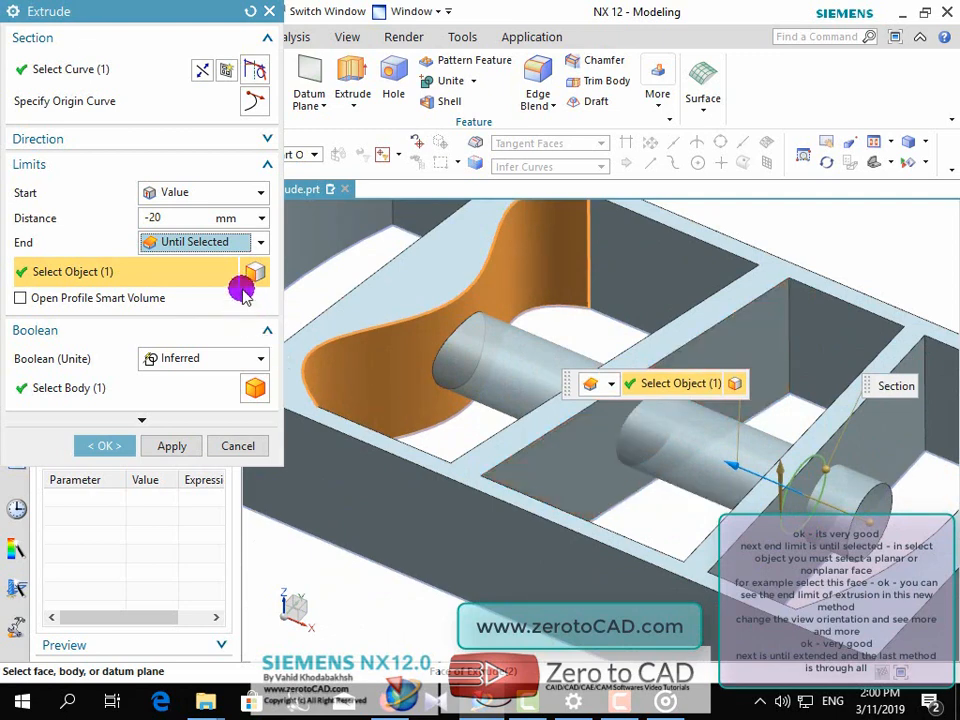
Set the extrusion's end limit to Through All
{"action": "left_click", "coordinate": [261, 242]}
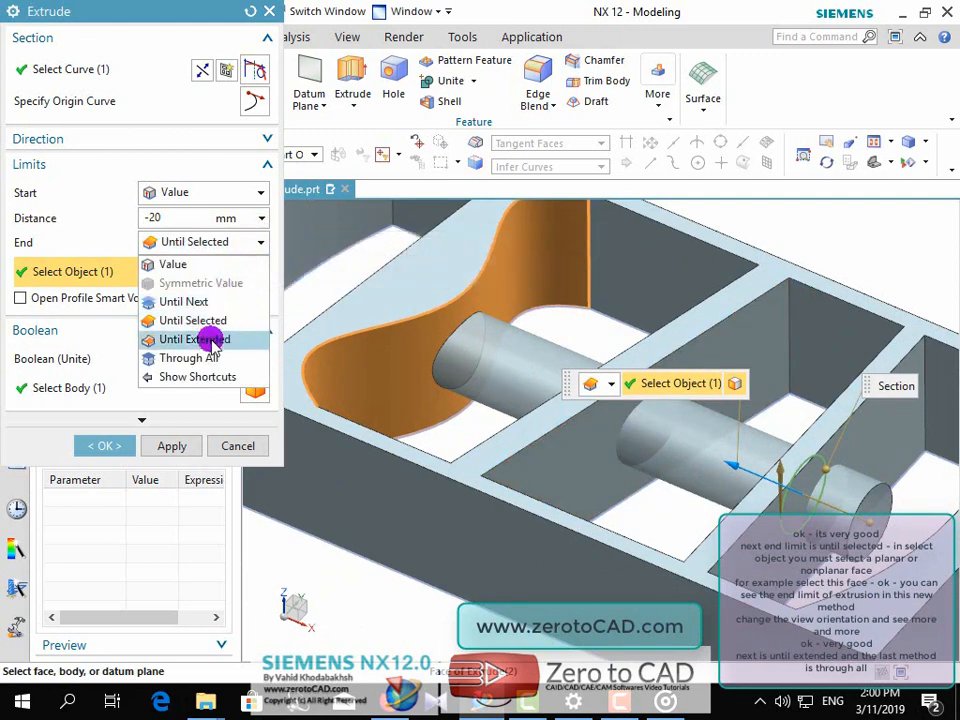
{"action": "left_click", "coordinate": [182, 362]}
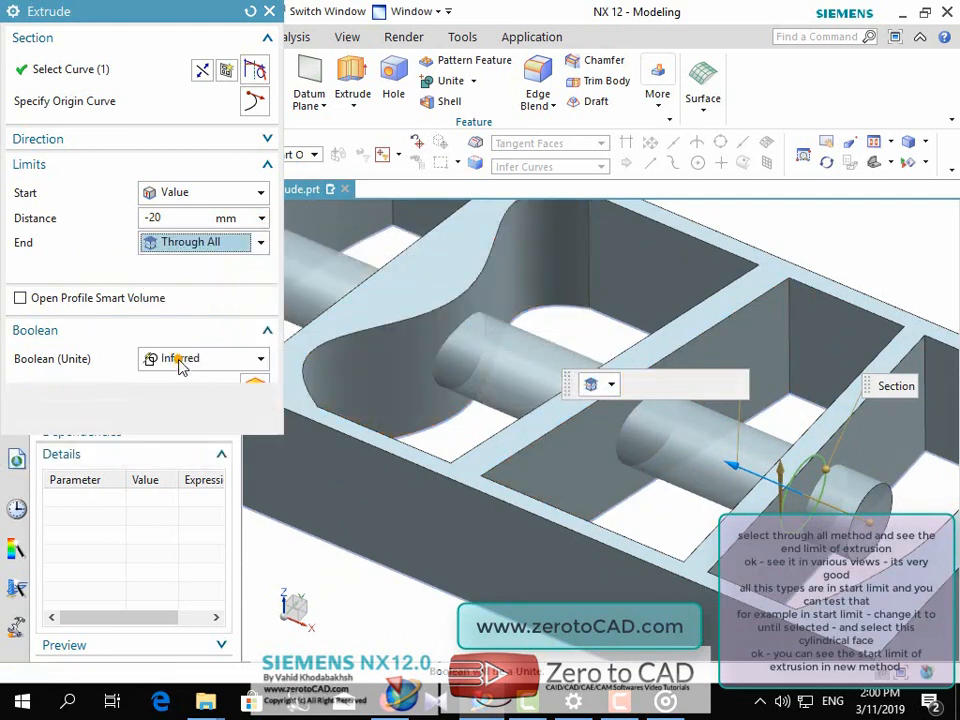
Examine the extruded cylinder from several angles, checking how it passes through the ribs to the block's outer end face
{"action": "middle_click_drag", "start_coordinate": [553, 411], "coordinate": [484, 407]}
{"action": "scroll", "coordinate": [484, 407], "scroll_direction": "down", "scroll_amount": 2}
{"action": "scroll", "coordinate": [305, 497], "scroll_direction": "up", "scroll_amount": 5}
{"action": "middle_click_drag", "start_coordinate": [305, 497], "coordinate": [377, 497]}
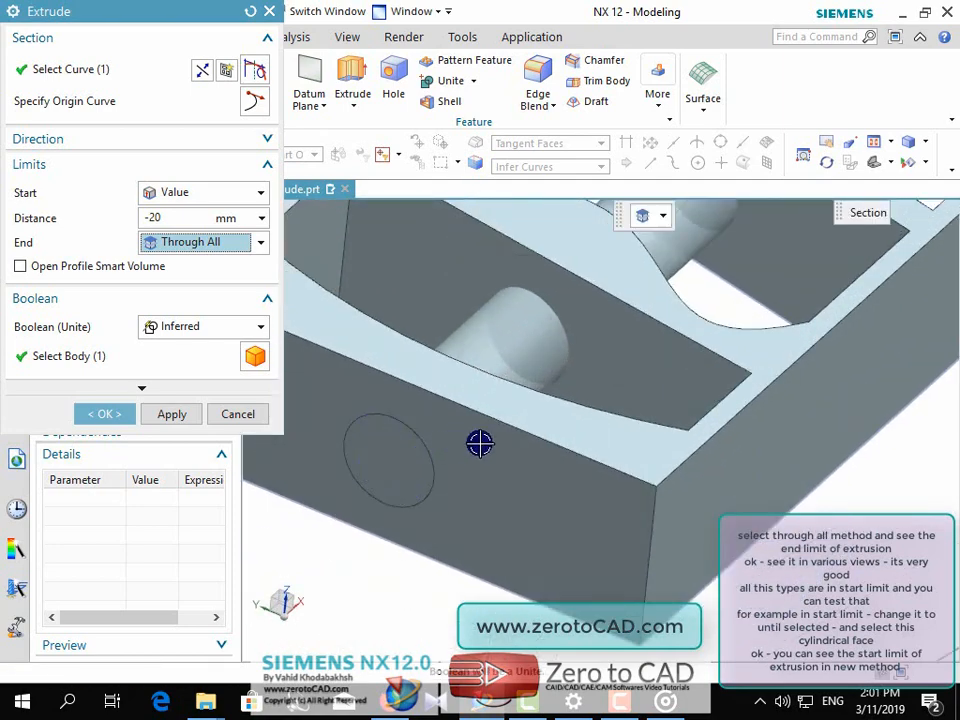
{"action": "scroll", "coordinate": [480, 445], "scroll_direction": "down", "scroll_amount": 3}
{"action": "middle_click_drag", "start_coordinate": [480, 446], "coordinate": [564, 394]}
{"action": "scroll", "coordinate": [568, 415], "scroll_direction": "up", "scroll_amount": 3}
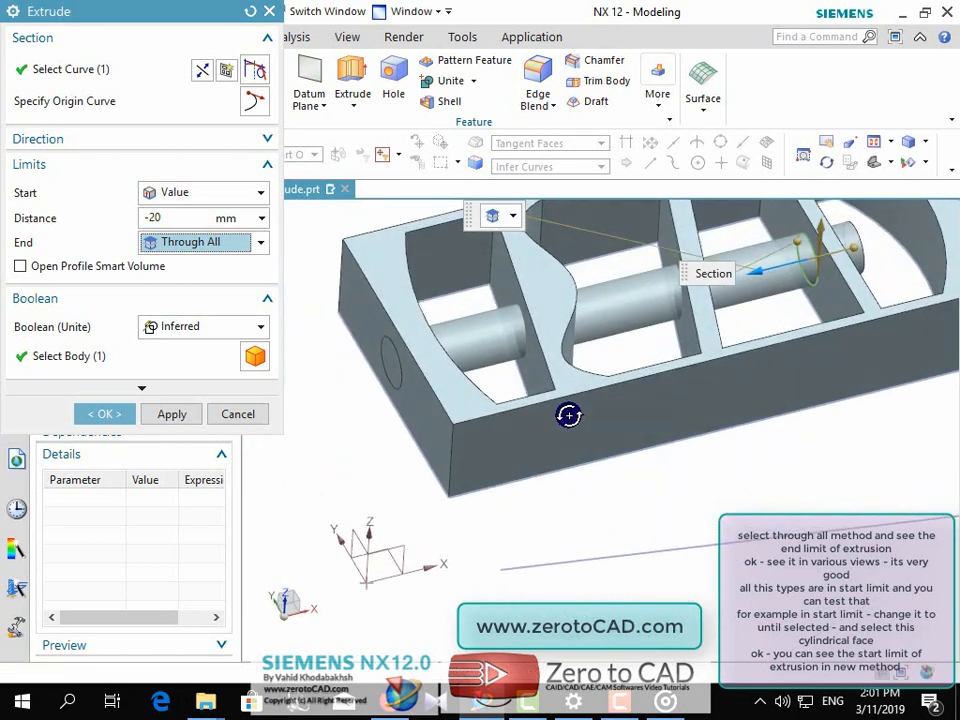
{"action": "scroll", "coordinate": [664, 396], "scroll_direction": "down", "scroll_amount": 2}
{"action": "scroll", "coordinate": [720, 279], "scroll_direction": "up", "scroll_amount": 3}
{"action": "scroll", "coordinate": [714, 290], "scroll_direction": "down", "scroll_amount": 1}
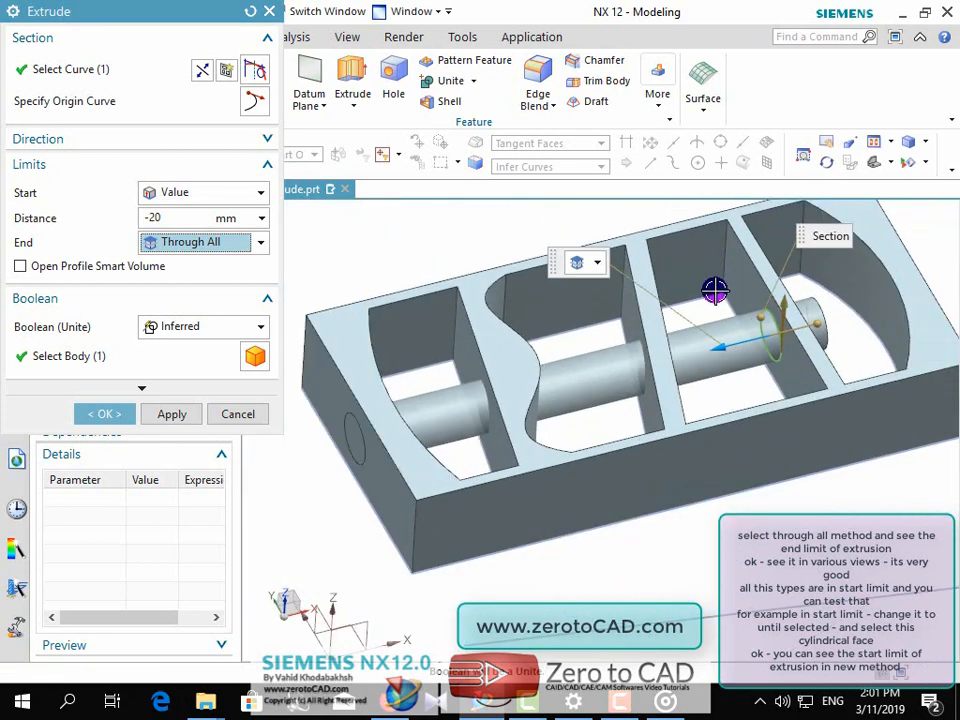
{"action": "middle_click_drag", "start_coordinate": [710, 298], "coordinate": [681, 321]}
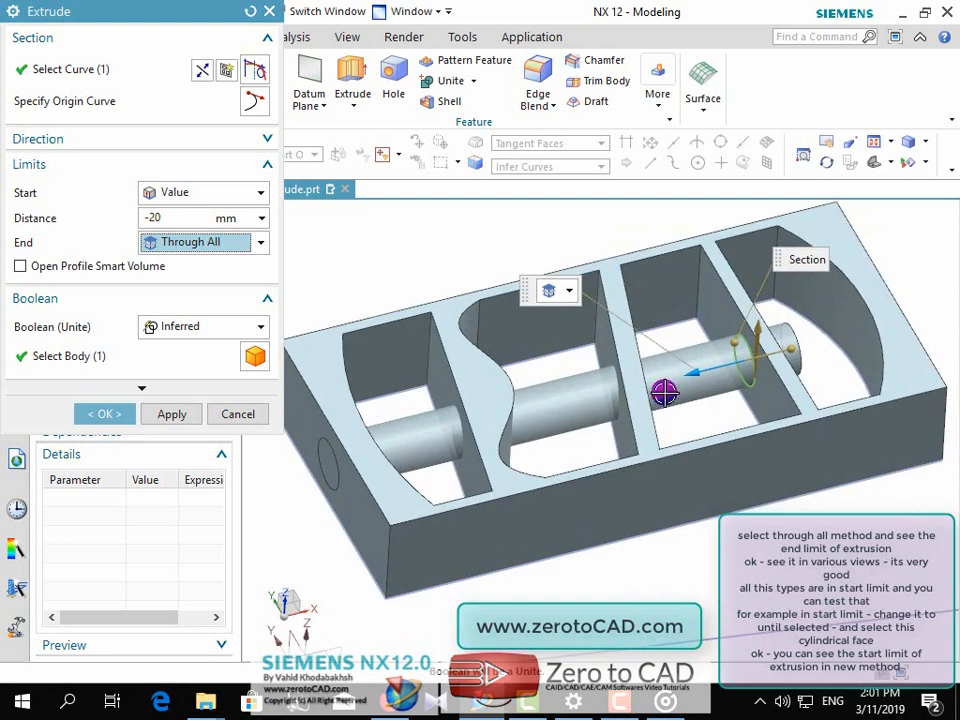
{"action": "middle_click_drag", "start_coordinate": [666, 392], "coordinate": [669, 384]}
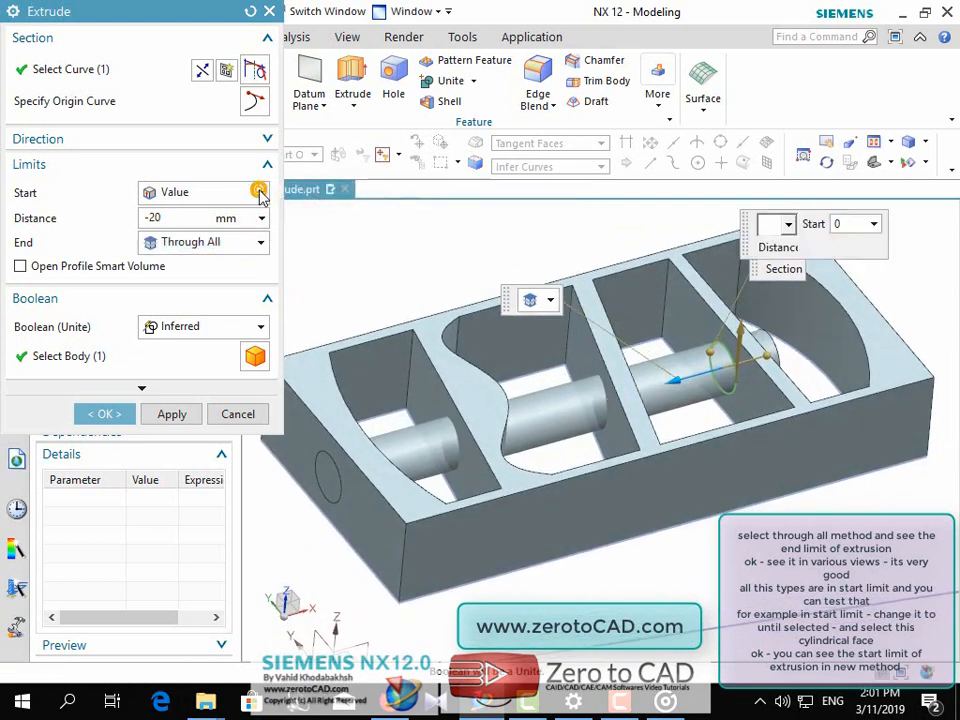
Set the extrusion's start limit to Until Selected, using the curved inner face of the end pocket nearest the section
{"action": "left_click", "coordinate": [259, 190]}
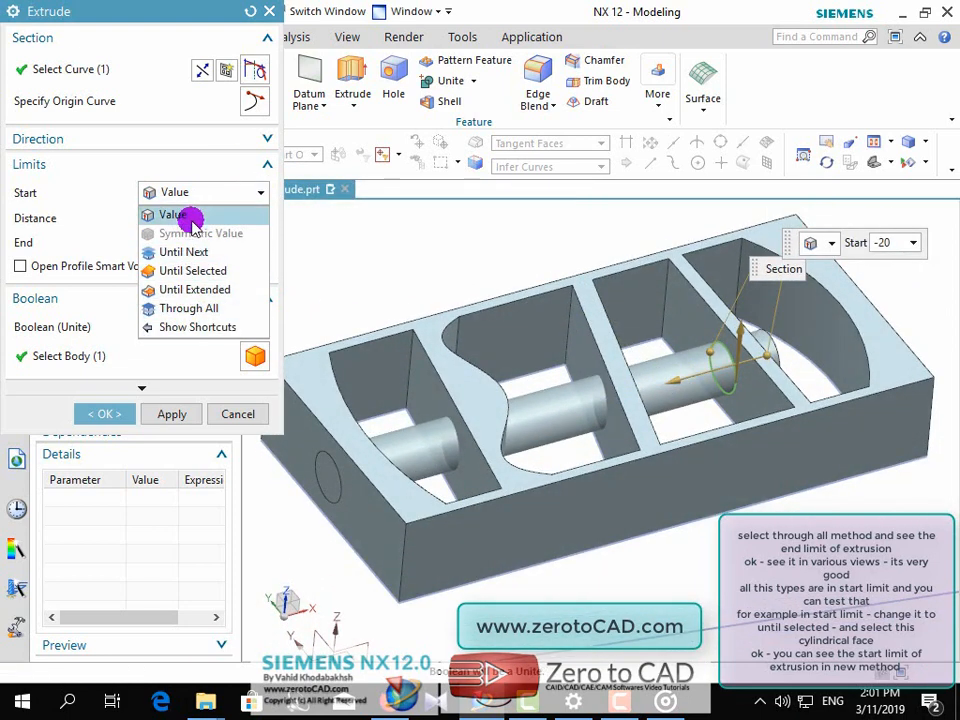
{"action": "left_click", "coordinate": [199, 272]}
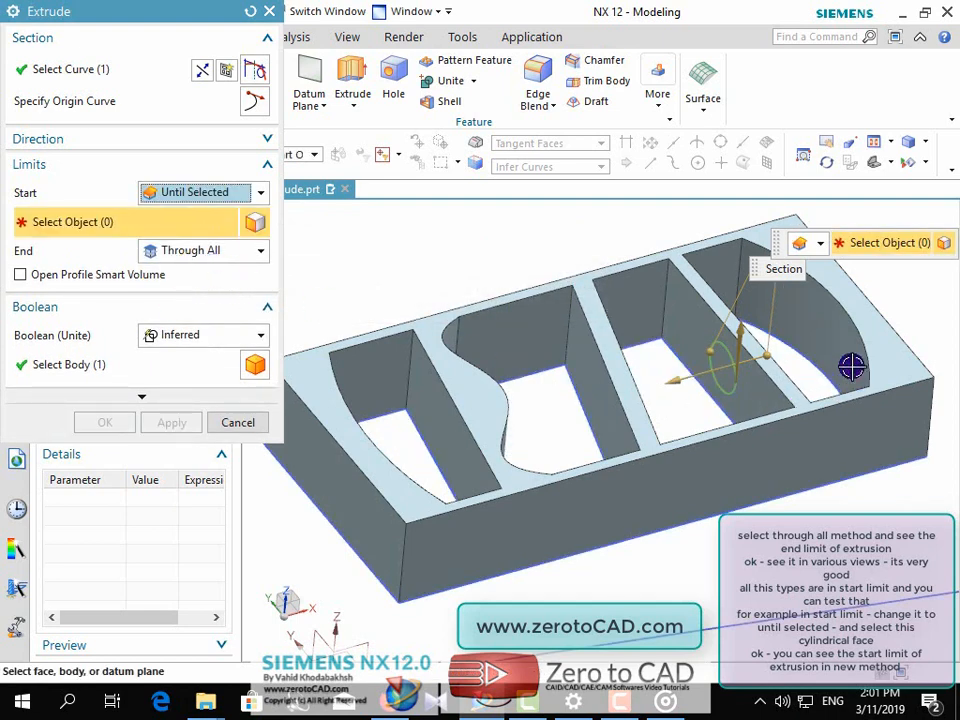
{"action": "left_click", "coordinate": [851, 367]}
{"action": "scroll", "coordinate": [864, 328], "scroll_direction": "up", "scroll_amount": 5}
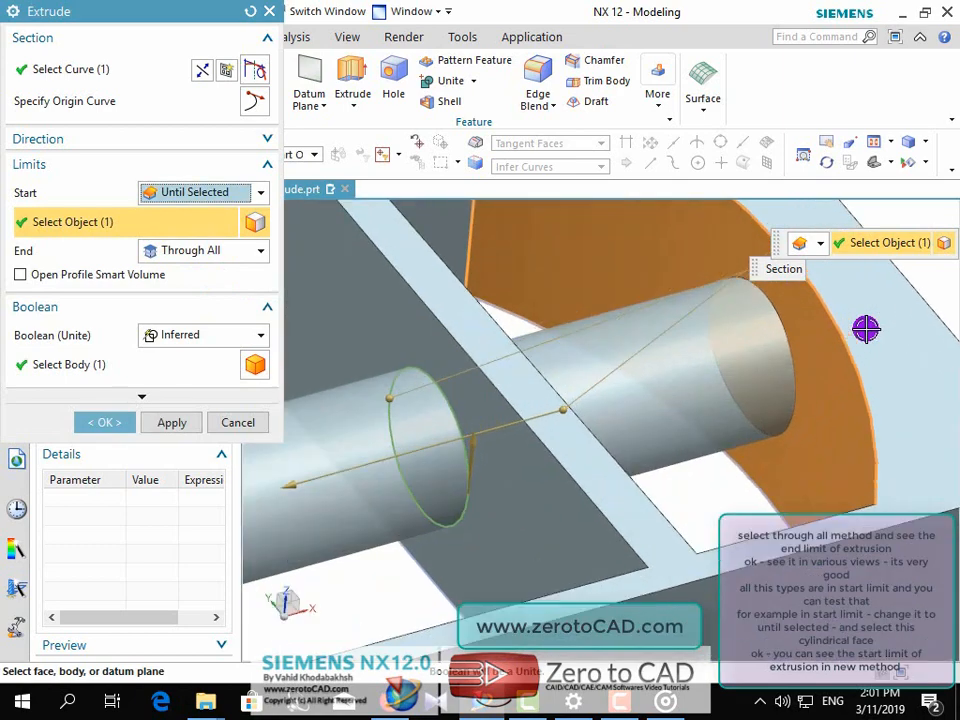
{"action": "mouse_move", "coordinate": [816, 360]}
{"action": "middle_mouse_down"}
{"action": "mouse_move", "coordinate": [810, 388]}
{"action": "mouse_move", "coordinate": [816, 356]}
{"action": "mouse_move", "coordinate": [814, 367]}
{"action": "middle_mouse_up"}
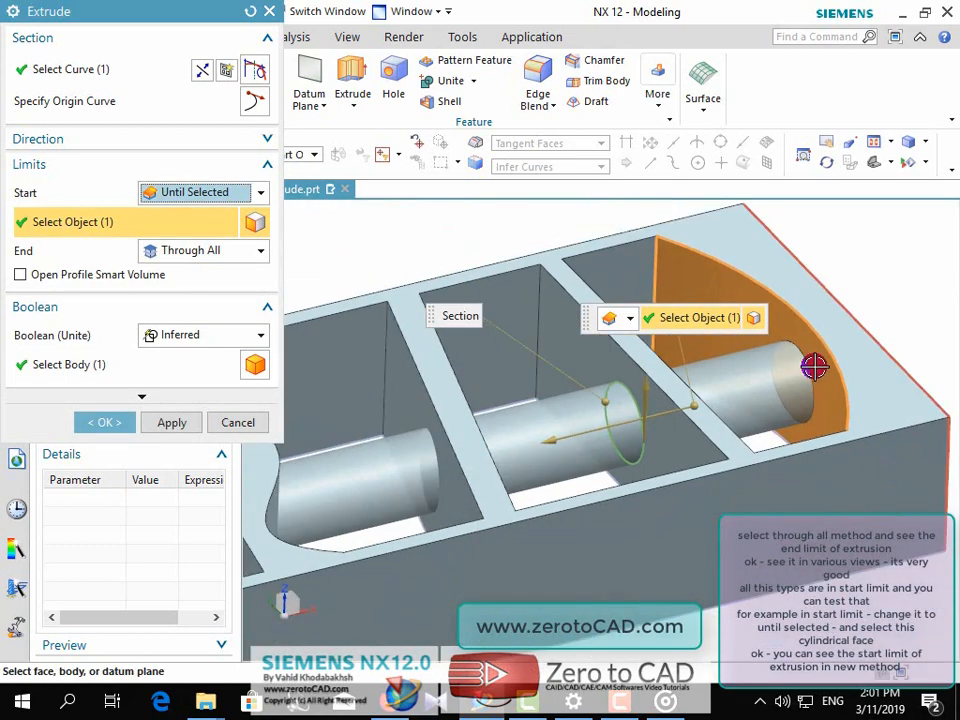
{"action": "middle_click_drag", "start_coordinate": [656, 399], "coordinate": [653, 407]}
{"action": "scroll", "coordinate": [640, 411], "scroll_direction": "down", "scroll_amount": 5}
{"action": "middle_click_drag", "start_coordinate": [505, 428], "coordinate": [585, 390]}
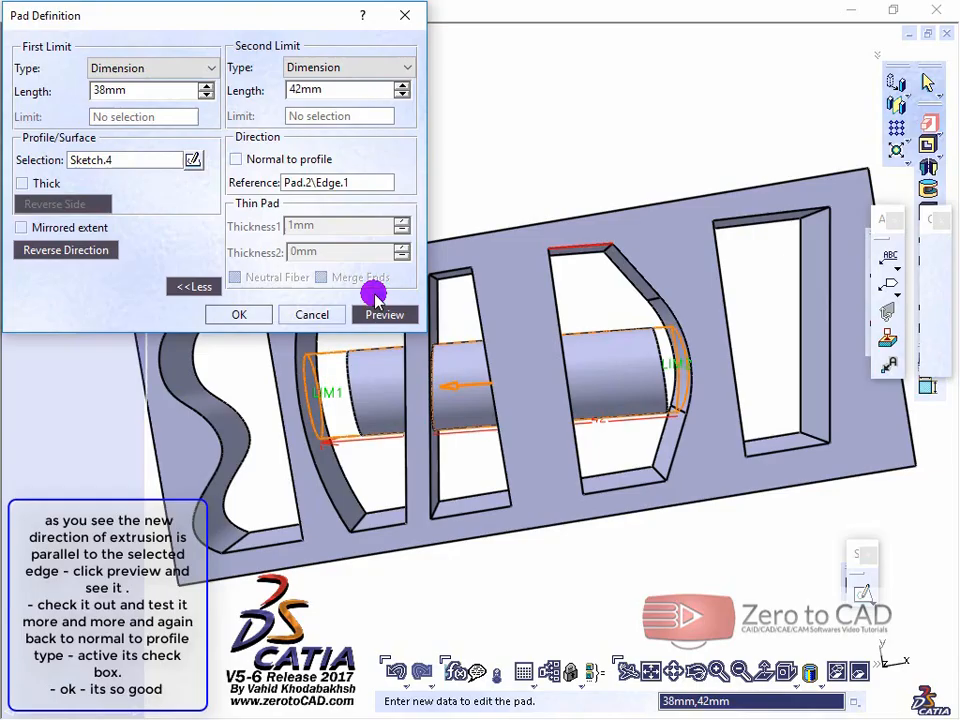
Preview the pad along the selected edge, and return its direction to normal to profile
{"action": "left_click", "coordinate": [384, 314]}
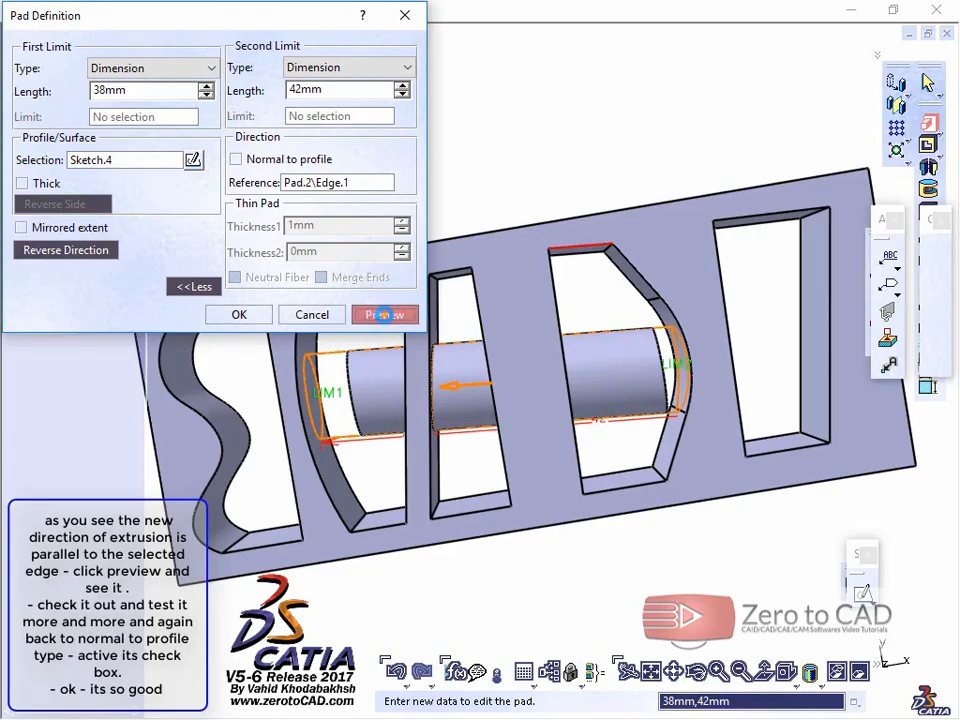
{"action": "left_click", "coordinate": [235, 159]}
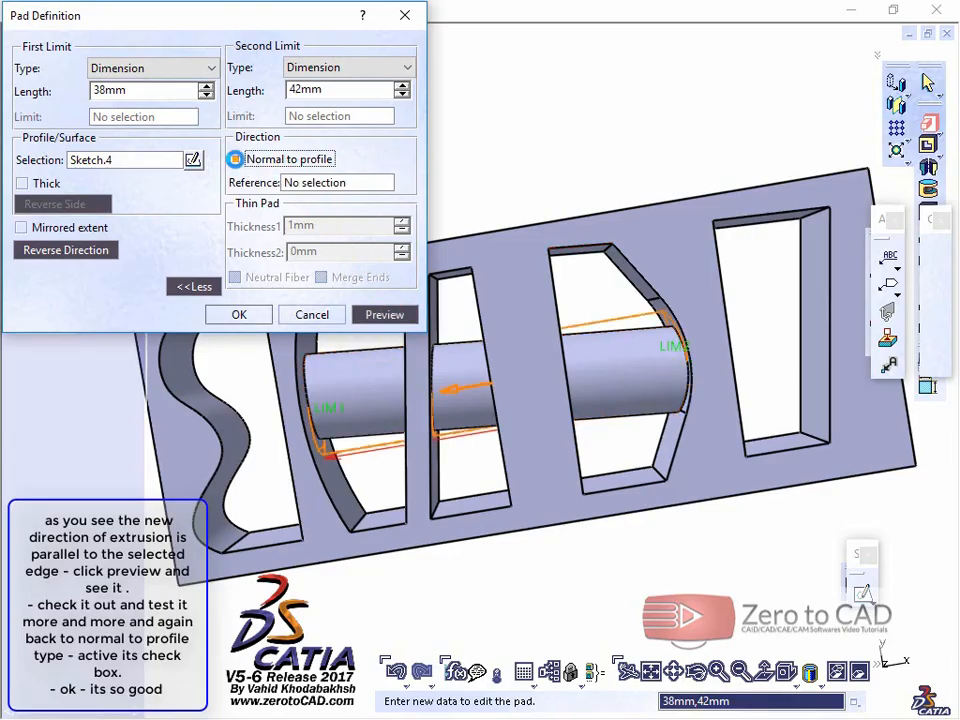
{"action": "left_click", "coordinate": [381, 313]}
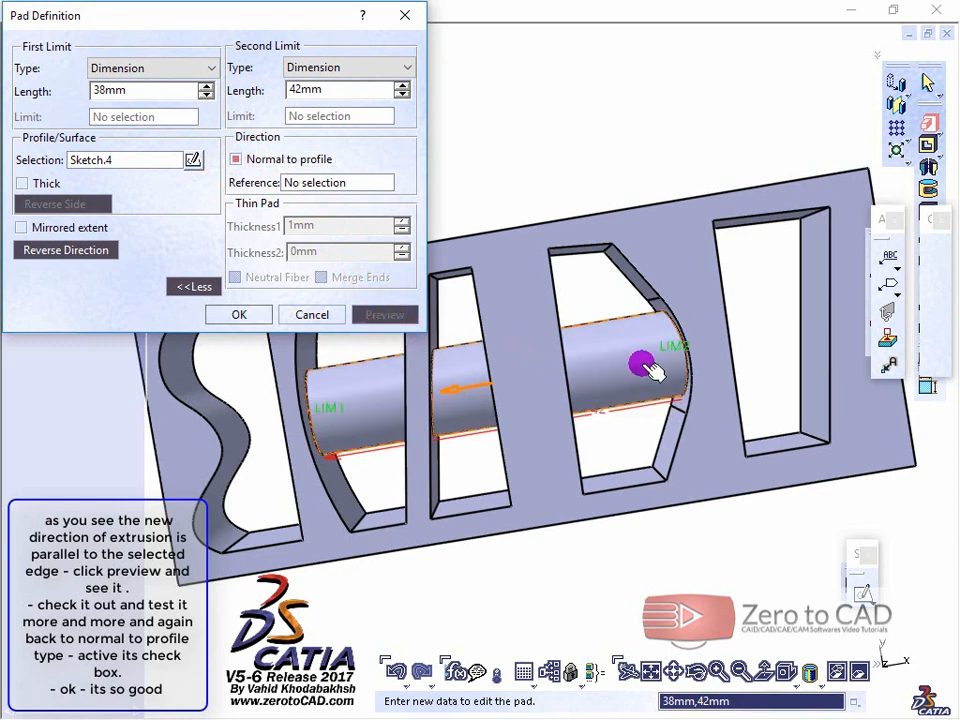
Try the pad direction along the upper edge of the D-shaped pocket, and restore it to normal to profile
{"action": "left_click", "coordinate": [235, 159]}
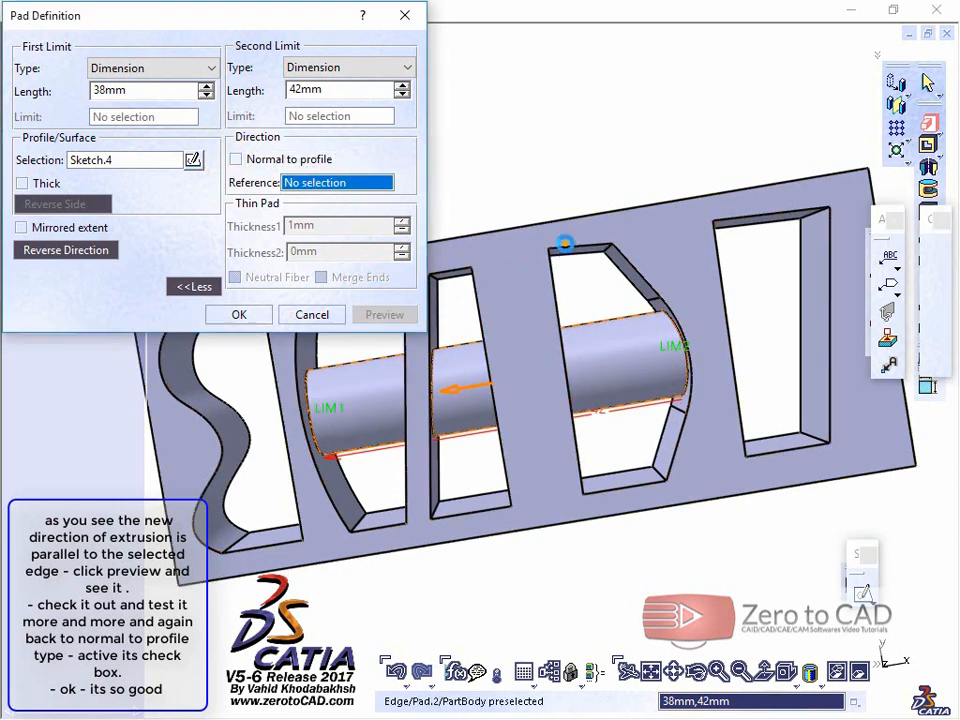
{"action": "left_click", "coordinate": [564, 244]}
{"action": "left_click", "coordinate": [381, 315]}
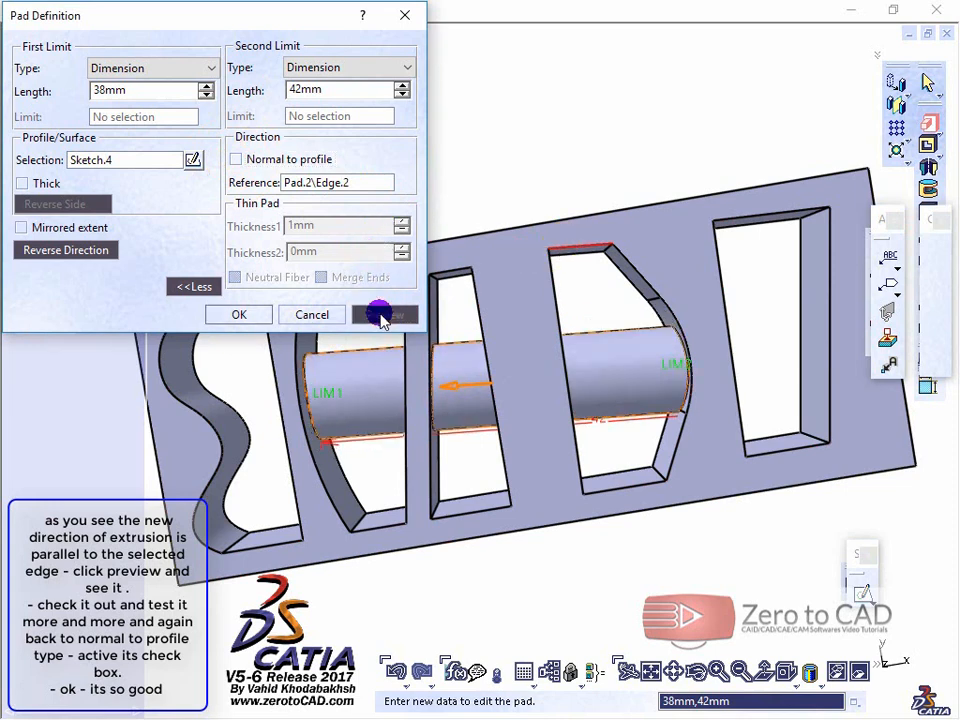
{"action": "left_click", "coordinate": [235, 159]}
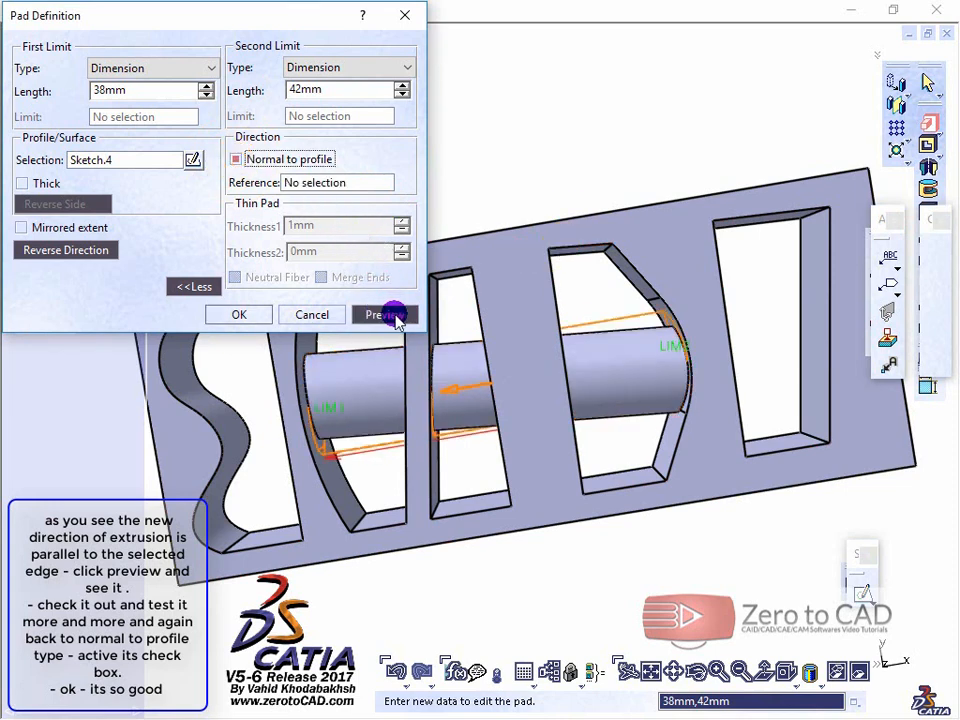
{"action": "left_click", "coordinate": [390, 315]}
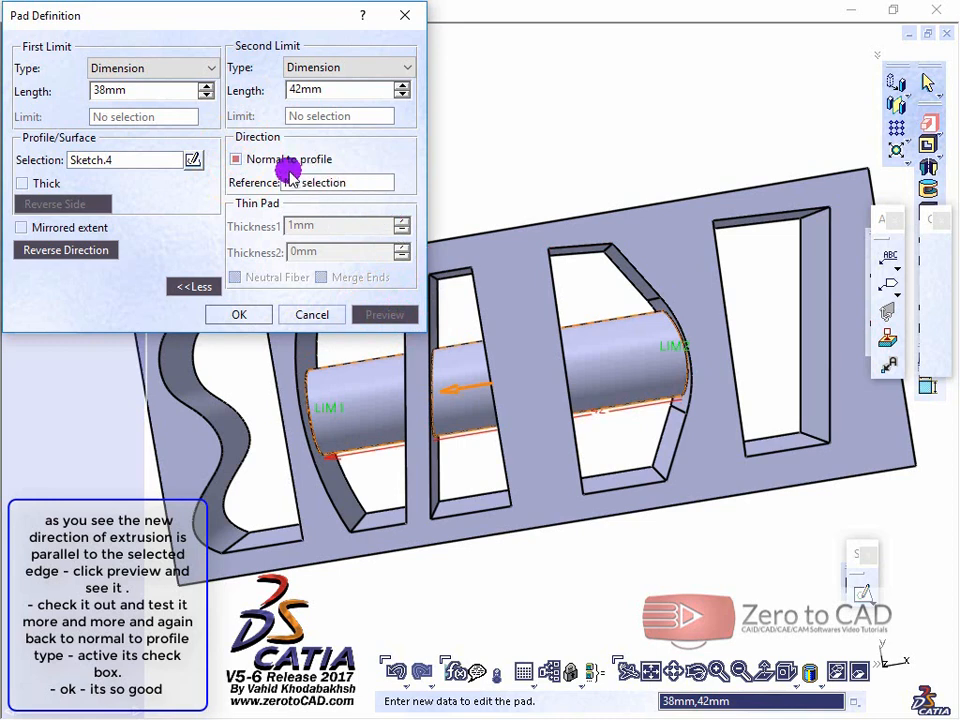
{"action": "left_click", "coordinate": [240, 160]}
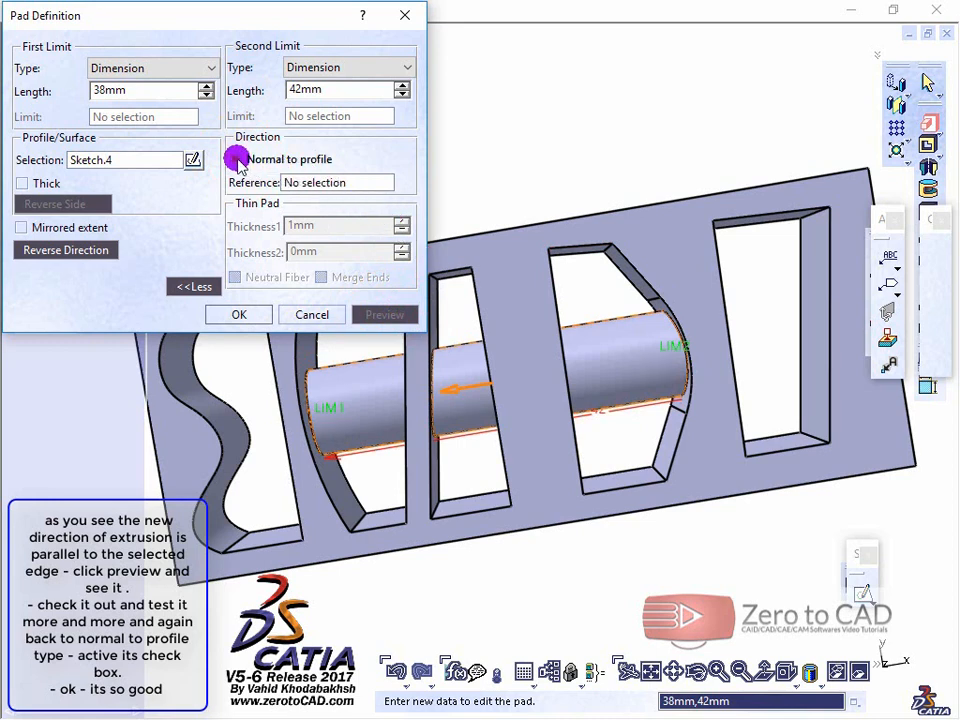
Set the pad's second limit to a length of 0 mm and preview the result
{"action": "middle_click_drag", "start_coordinate": [479, 387], "coordinate": [530, 345]}
{"action": "middle_click_drag", "start_coordinate": [321, 475], "coordinate": [272, 399]}
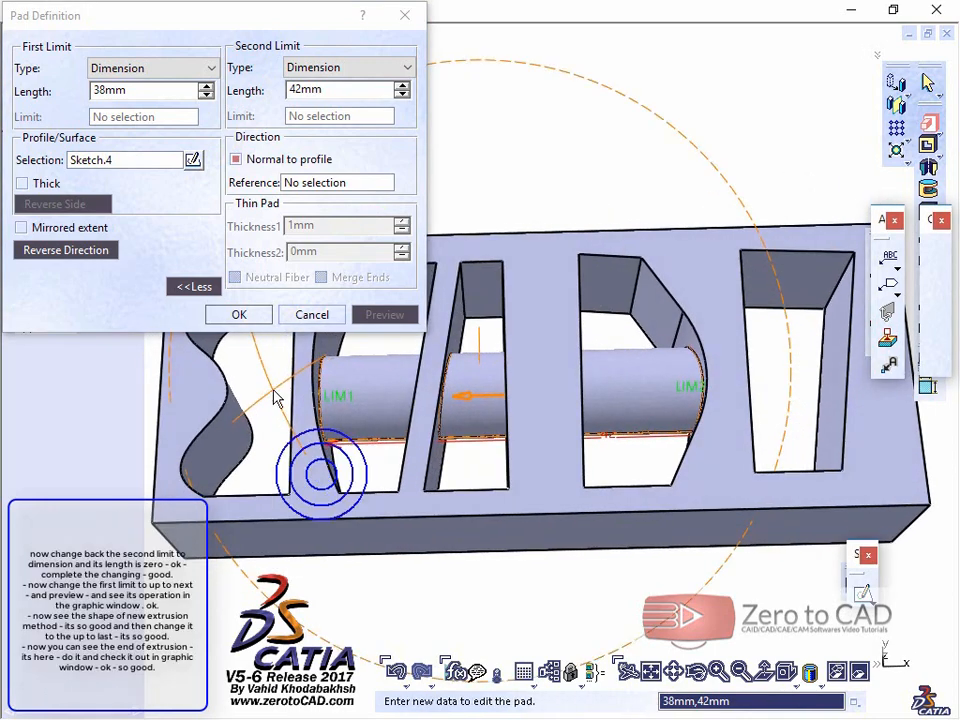
{"action": "middle_click_drag", "start_coordinate": [462, 355], "coordinate": [468, 420]}
{"action": "left_click", "coordinate": [331, 67]}
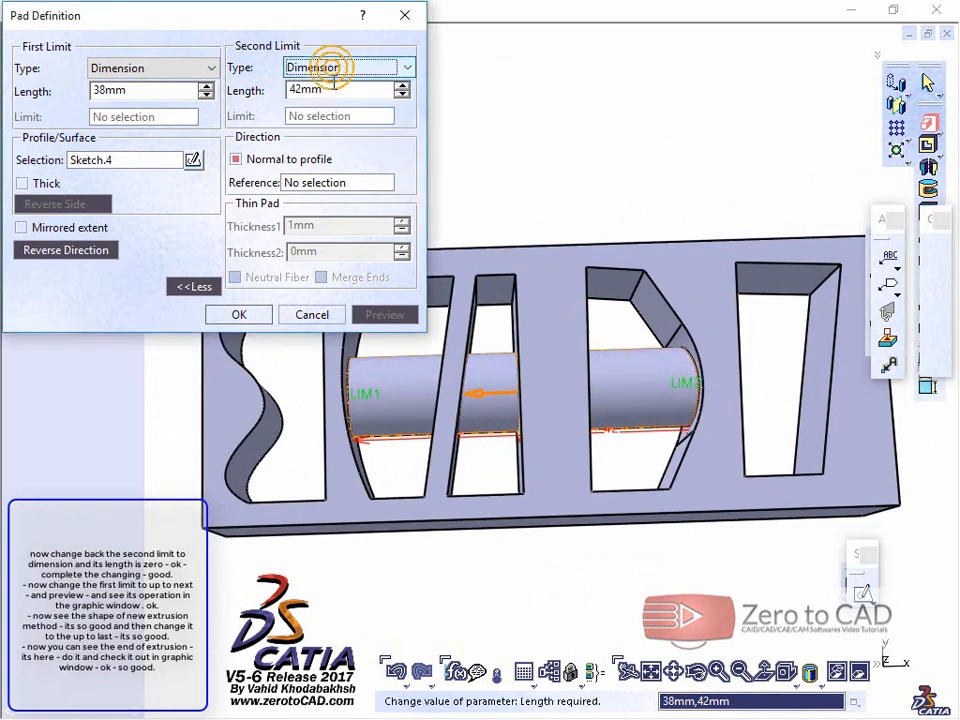
{"action": "key", "text": "Tab"}
{"action": "type", "text": "0"}
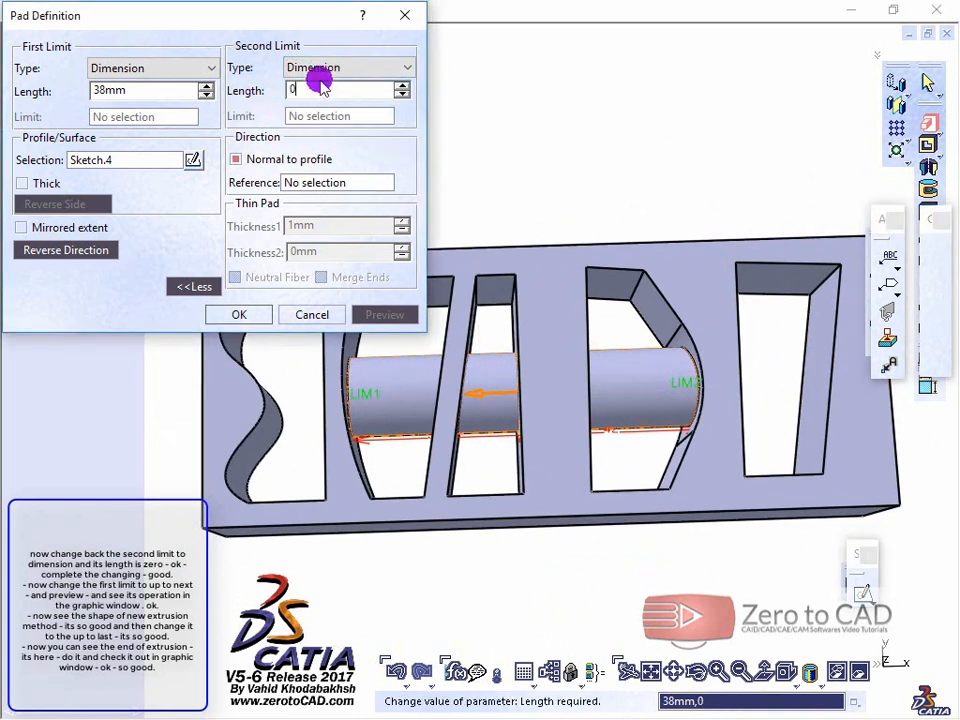
{"action": "left_click", "coordinate": [155, 67]}
{"action": "left_click", "coordinate": [152, 70]}
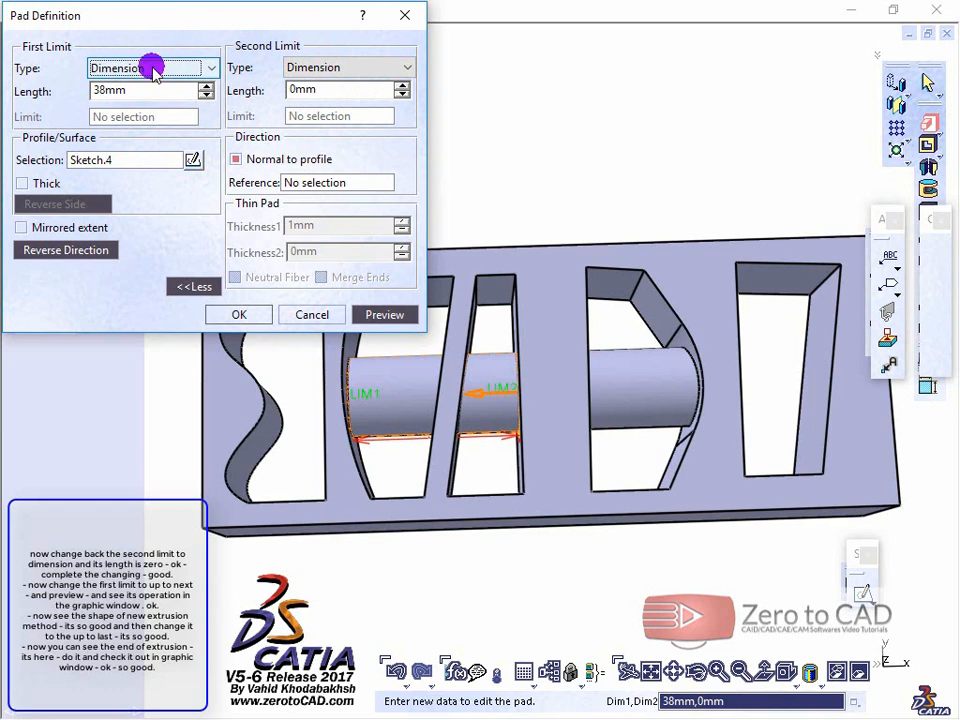
{"action": "left_click", "coordinate": [368, 314]}
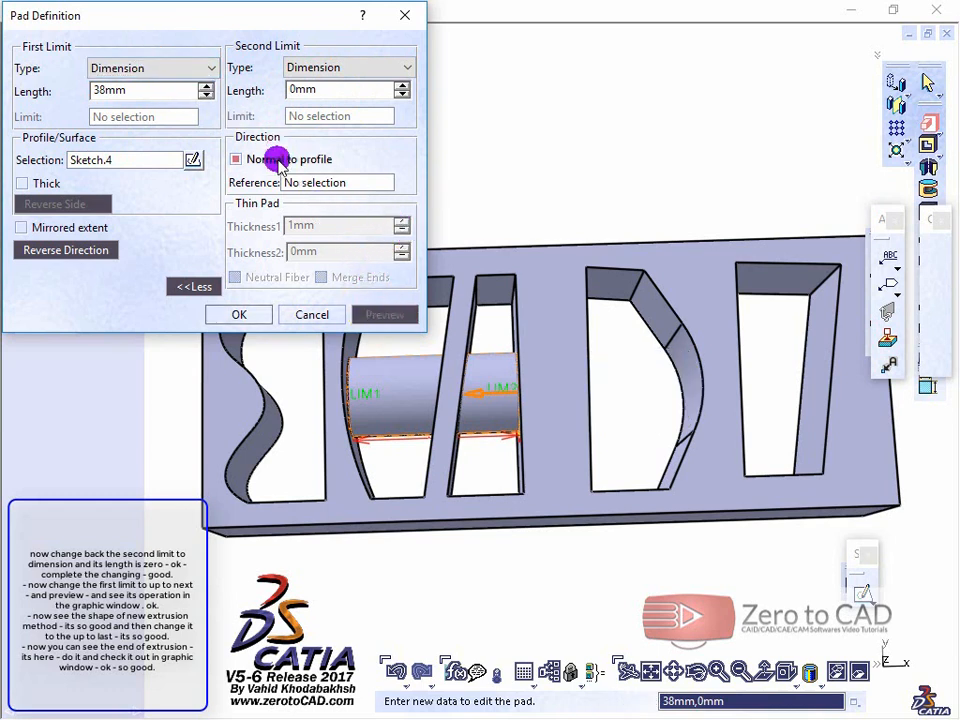
Set the pad's first limit type to Up to next and preview the result
{"action": "left_click", "coordinate": [133, 70]}
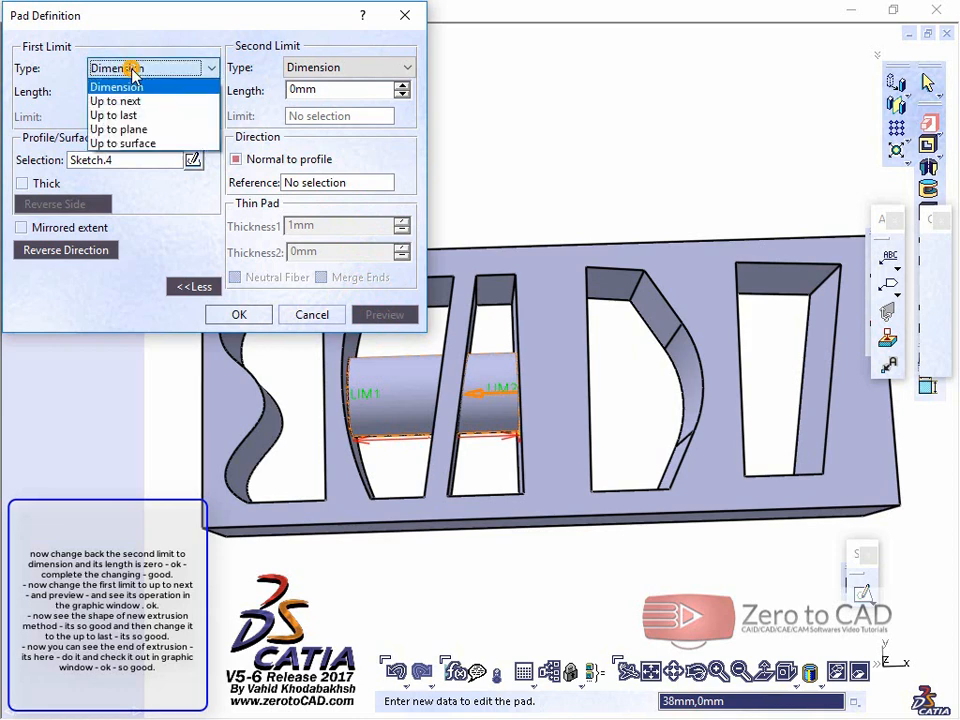
{"action": "left_click", "coordinate": [137, 104]}
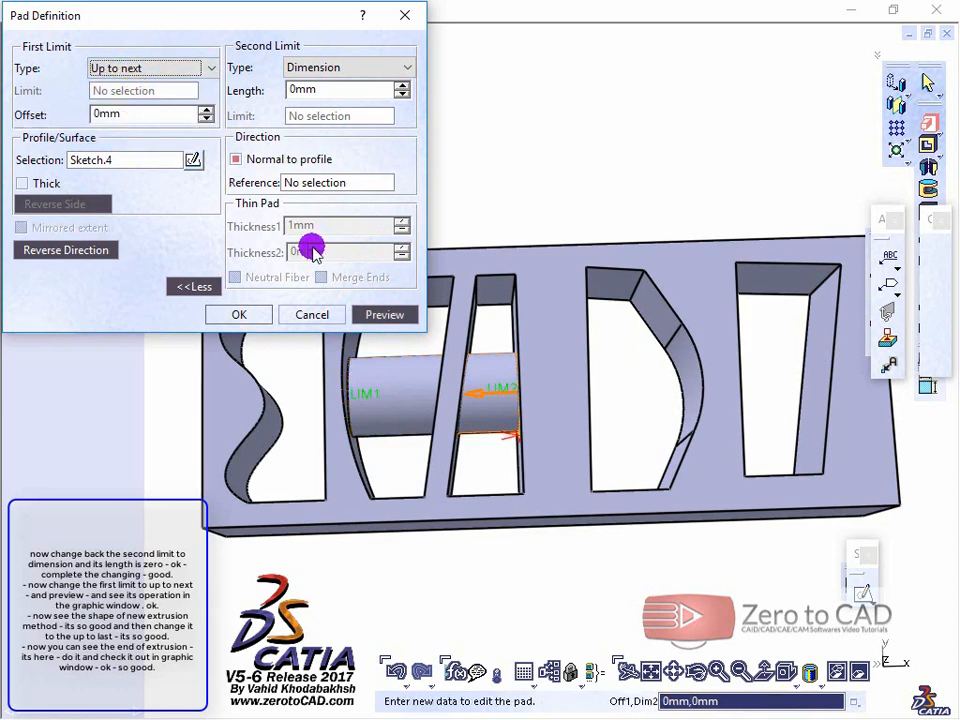
{"action": "left_click", "coordinate": [388, 316]}
{"action": "middle_click_drag", "start_coordinate": [478, 397], "coordinate": [441, 410]}
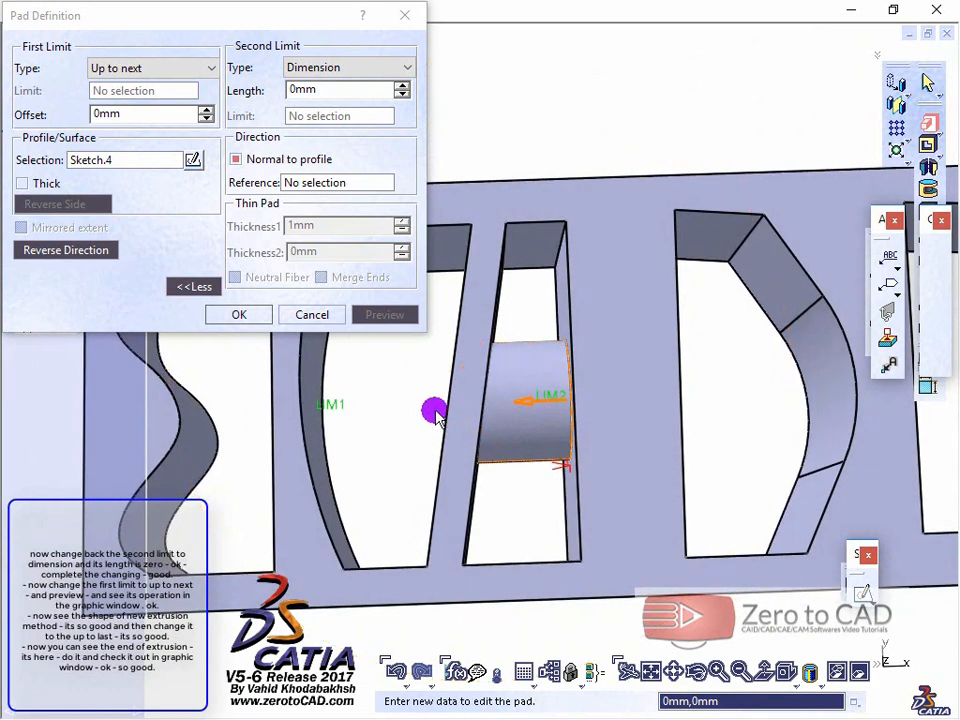
Set the pad's first limit type to Up to last and examine its outline at the wavy pocket
{"action": "left_click", "coordinate": [160, 69]}
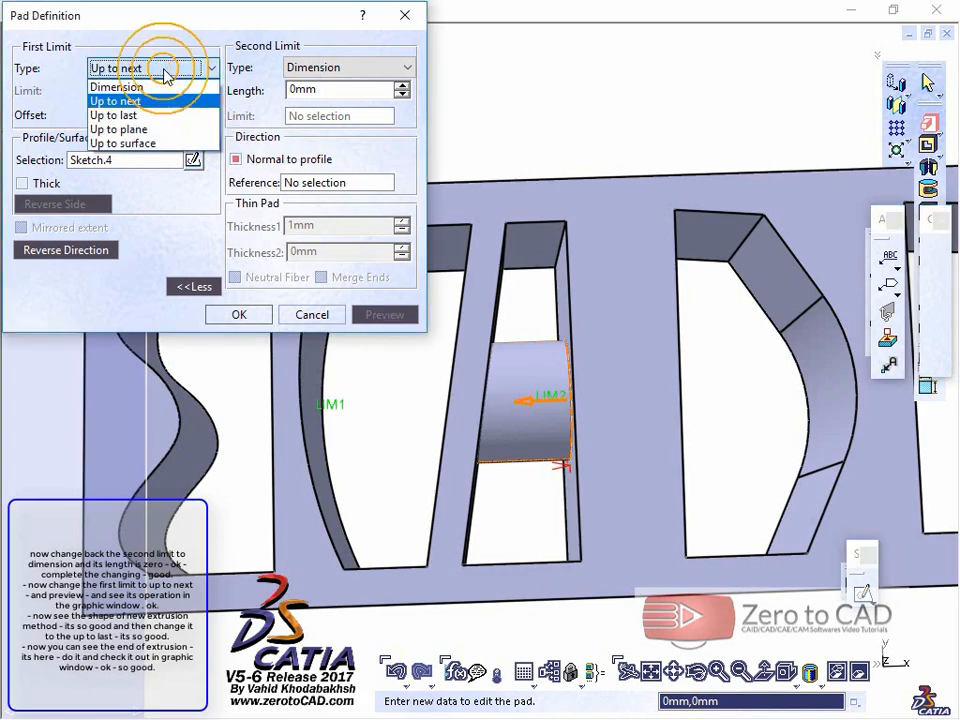
{"action": "left_click", "coordinate": [131, 114]}
{"action": "middle_click_drag", "start_coordinate": [275, 355], "coordinate": [336, 450]}
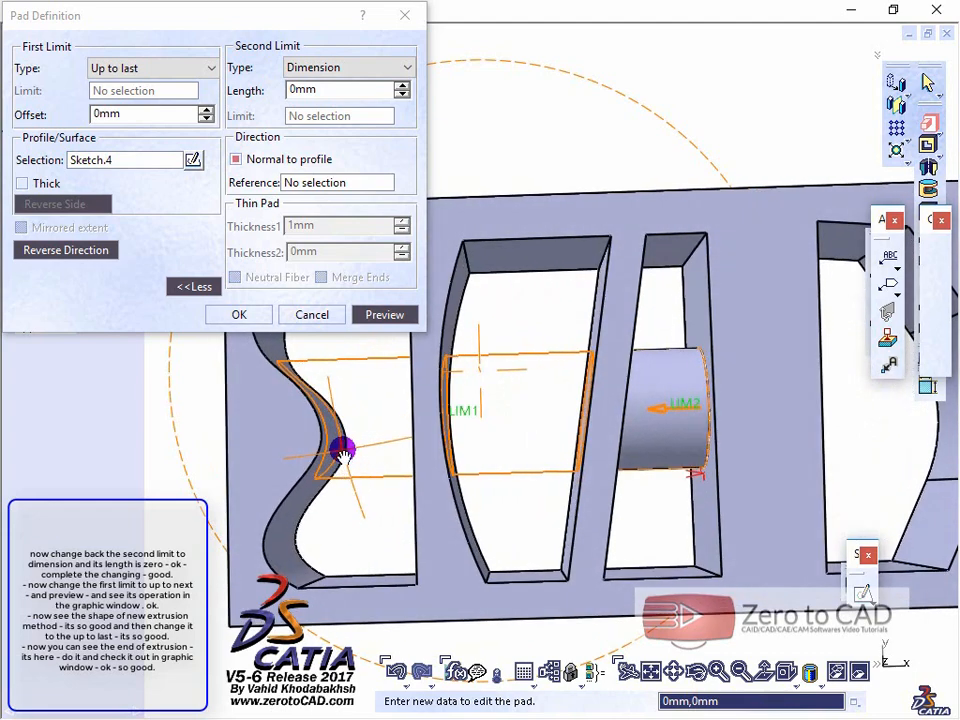
{"action": "mouse_move", "coordinate": [425, 445]}
{"action": "middle_mouse_down"}
{"action": "mouse_move", "coordinate": [408, 434]}
{"action": "mouse_move", "coordinate": [410, 447]}
{"action": "middle_mouse_up"}
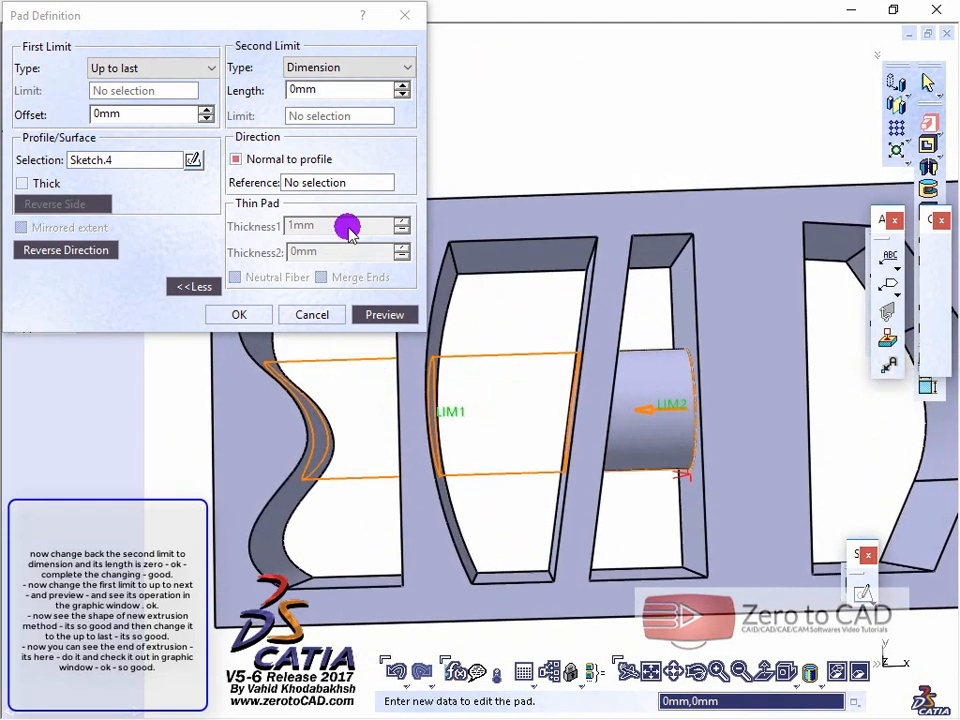
Set the first limit type to Up to plane, using the slanted planar face of the C-shaped pocket as the limit
{"action": "left_click", "coordinate": [190, 68]}
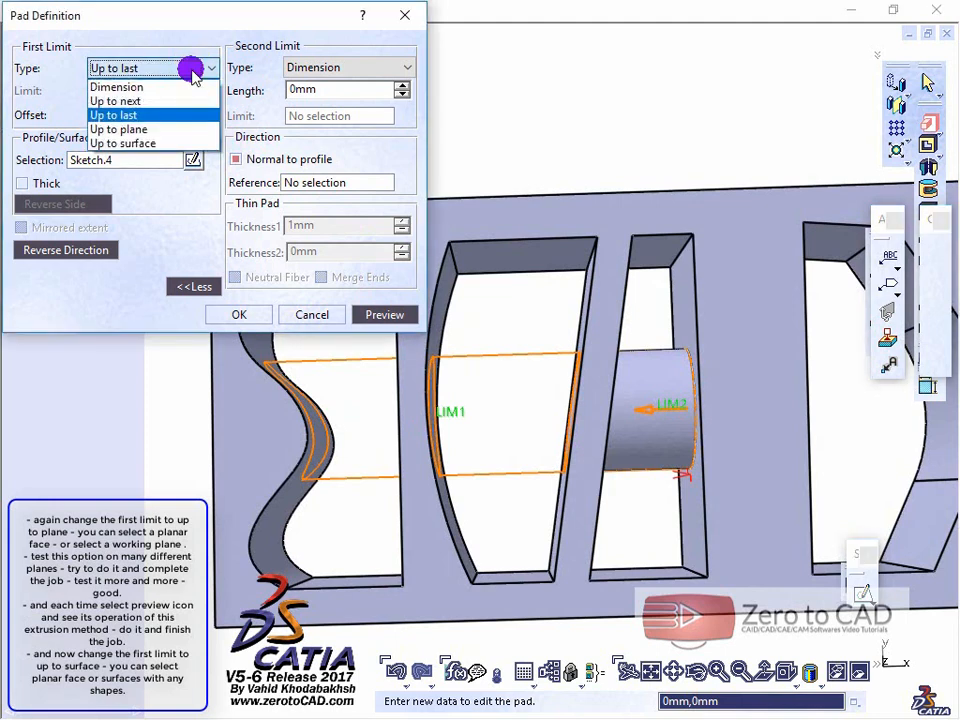
{"action": "left_click", "coordinate": [193, 72]}
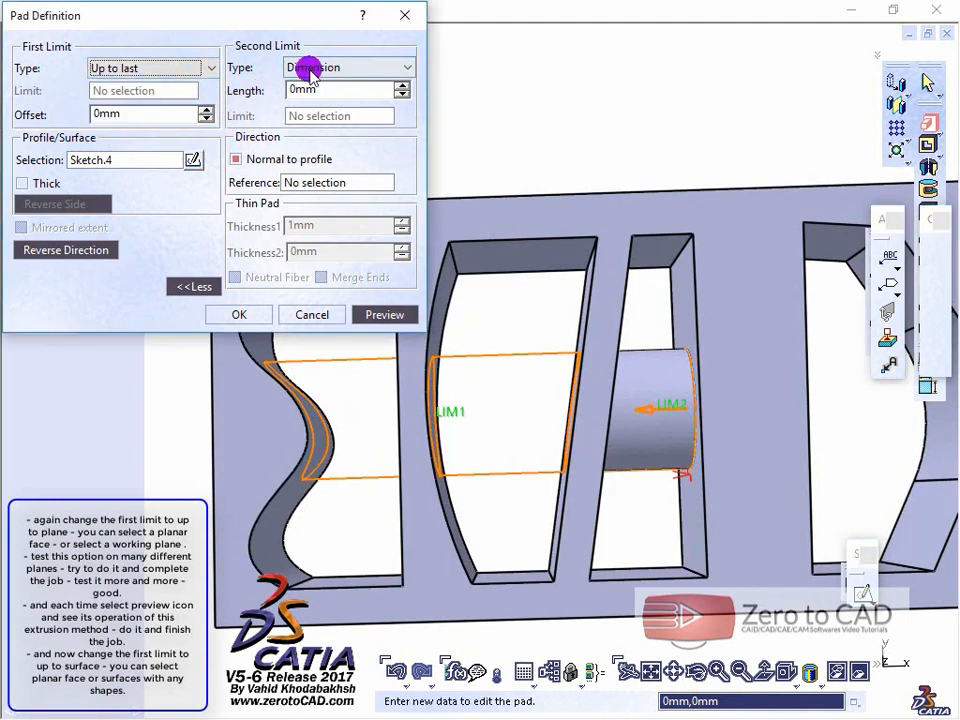
{"action": "left_click", "coordinate": [190, 69]}
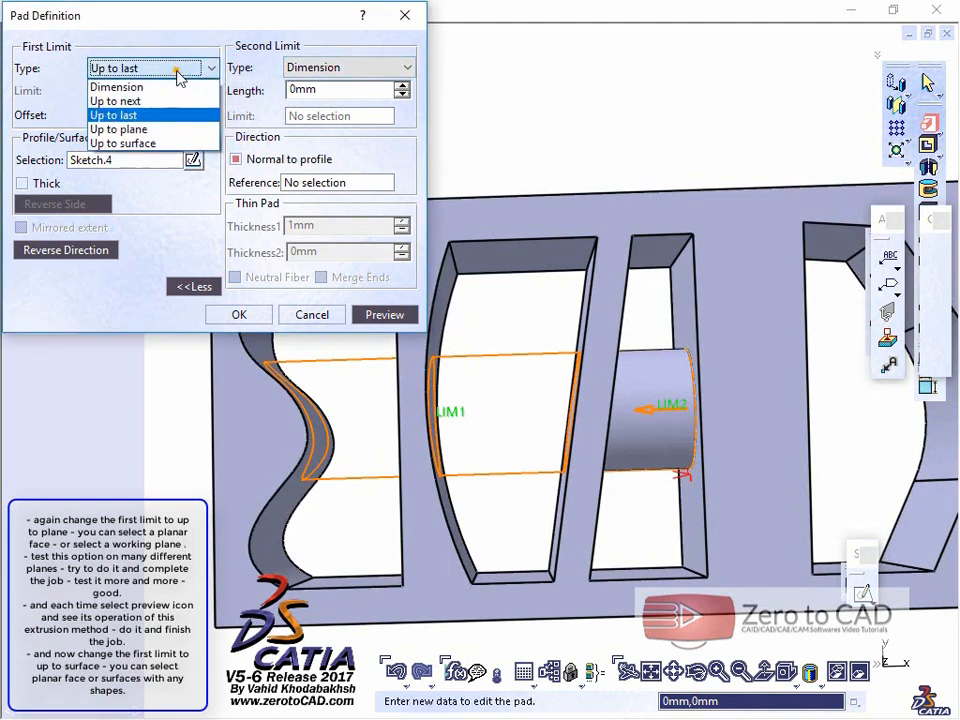
{"action": "left_click", "coordinate": [134, 131]}
{"action": "middle_click_drag", "start_coordinate": [497, 296], "coordinate": [512, 346]}
{"action": "left_click", "coordinate": [595, 334]}
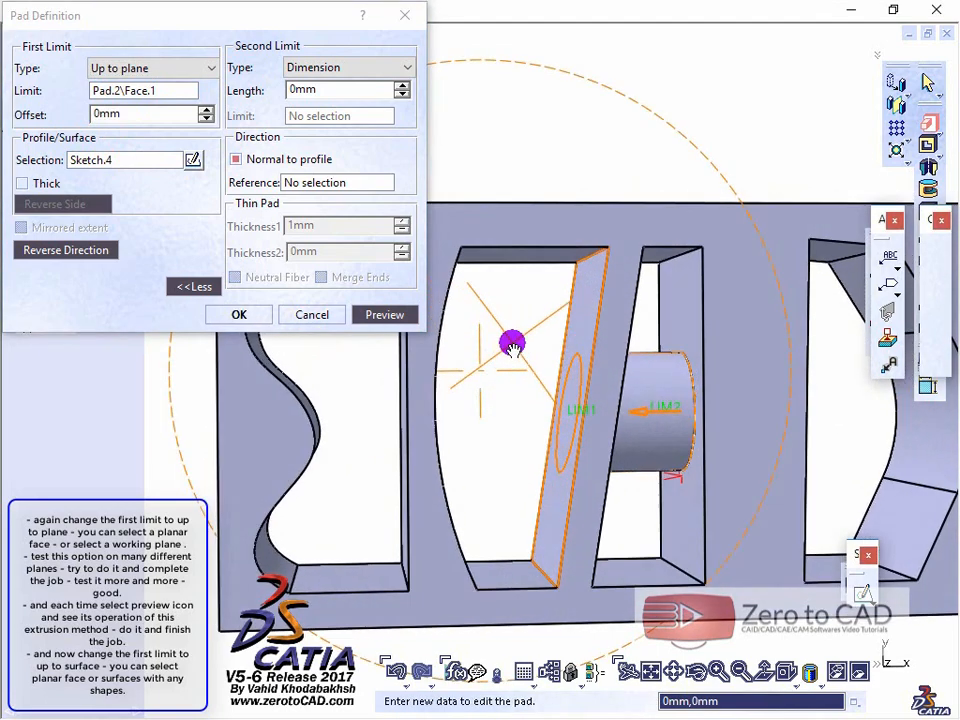
Make the flat inner face of the wavy pocket the first limit, with a 4 mm offset, and preview the pad
{"action": "left_click", "coordinate": [122, 91]}
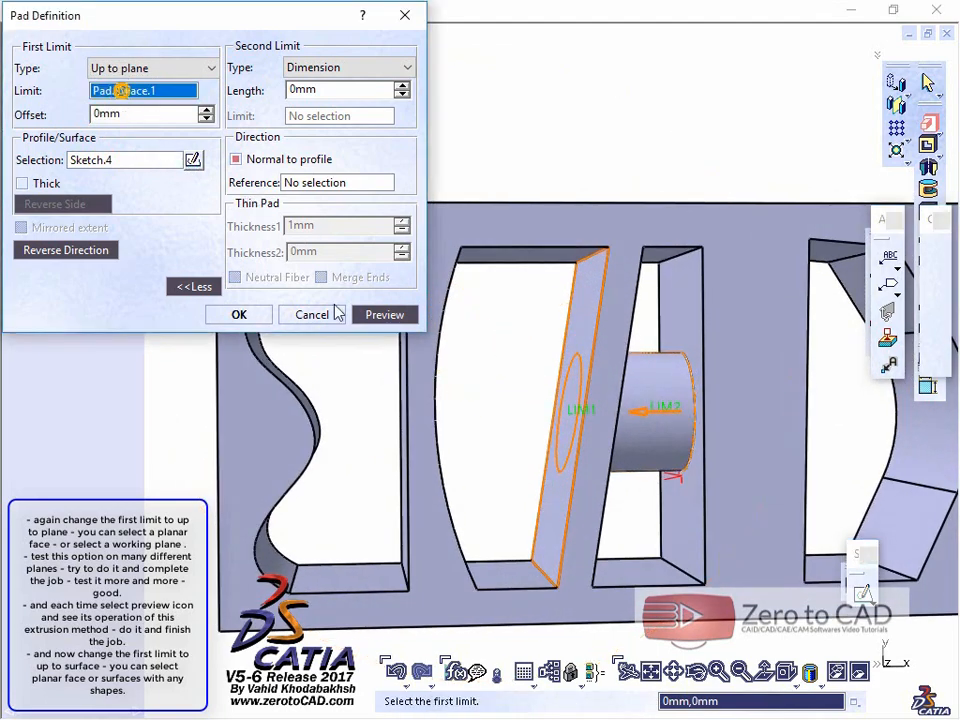
{"action": "middle_click_drag", "start_coordinate": [421, 395], "coordinate": [448, 377]}
{"action": "left_click", "coordinate": [433, 390]}
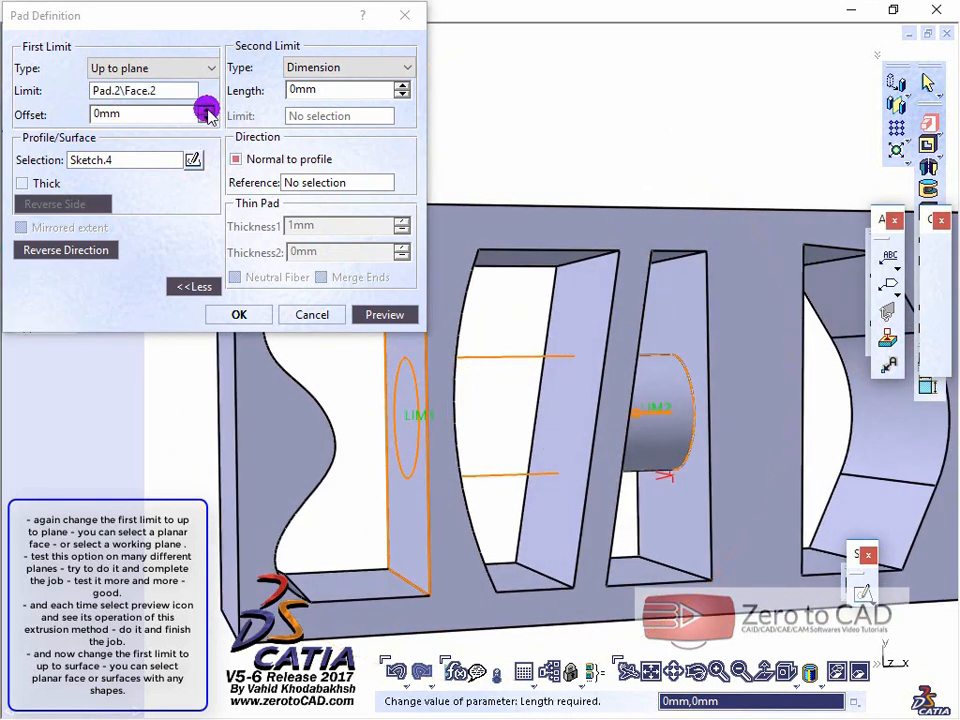
{"action": "left_click", "coordinate": [205, 110]}
{"action": "left_click", "coordinate": [205, 110]}
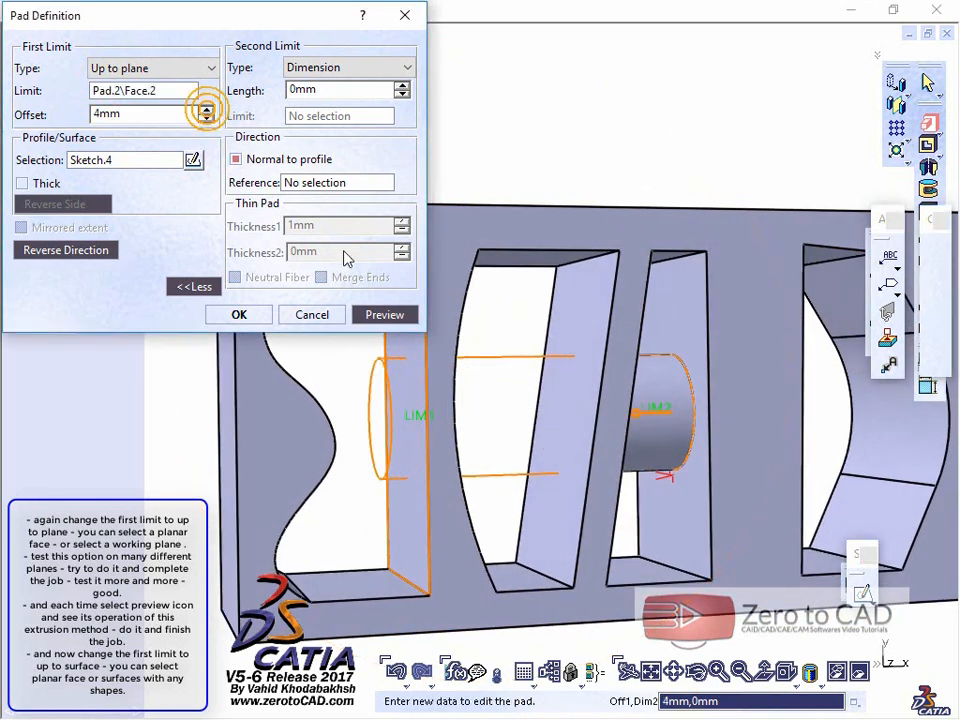
{"action": "left_click", "coordinate": [384, 314]}
{"action": "middle_click_drag", "start_coordinate": [456, 377], "coordinate": [504, 396]}
Change the first limit to the block's outer end face beyond the wavy pocket and preview the pad
{"action": "left_click", "coordinate": [115, 90]}
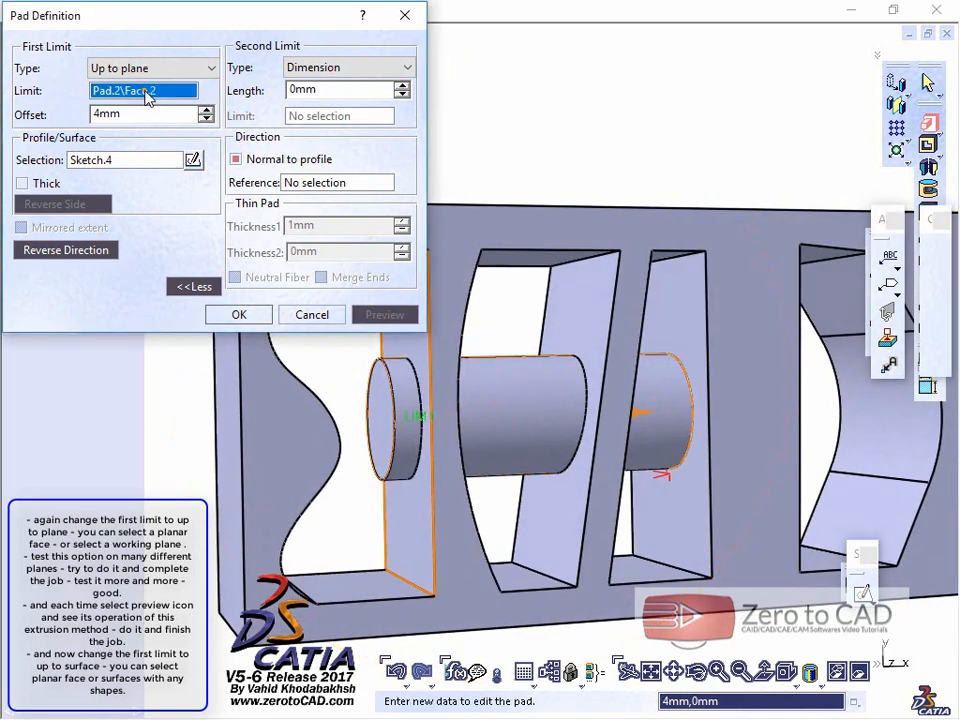
{"action": "left_click", "coordinate": [229, 386]}
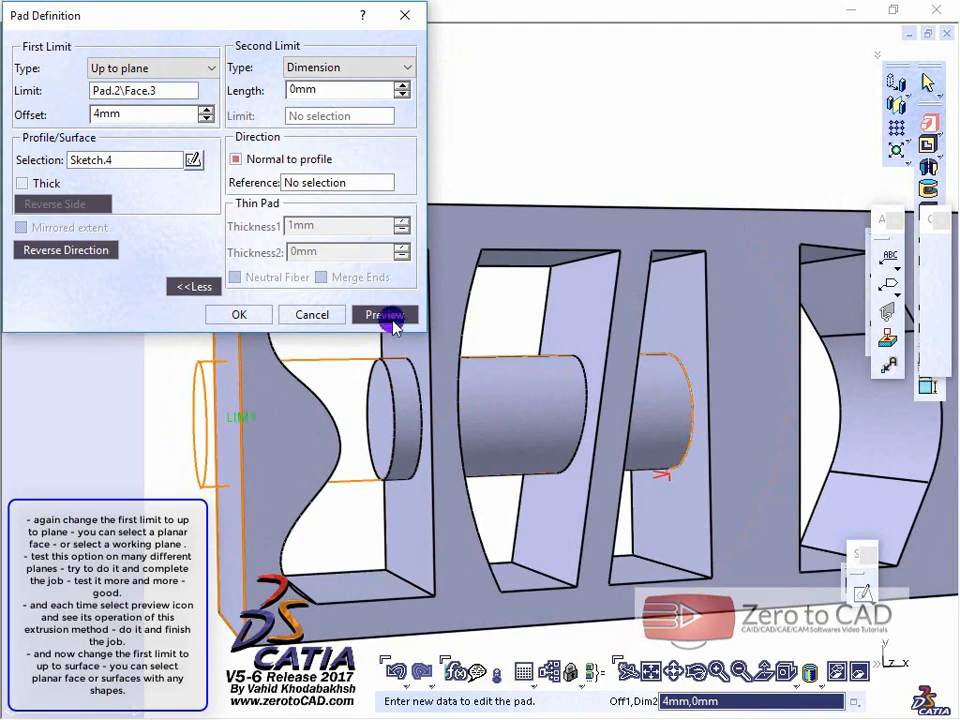
{"action": "left_click", "coordinate": [384, 314]}
{"action": "middle_click_drag", "start_coordinate": [456, 439], "coordinate": [436, 428]}
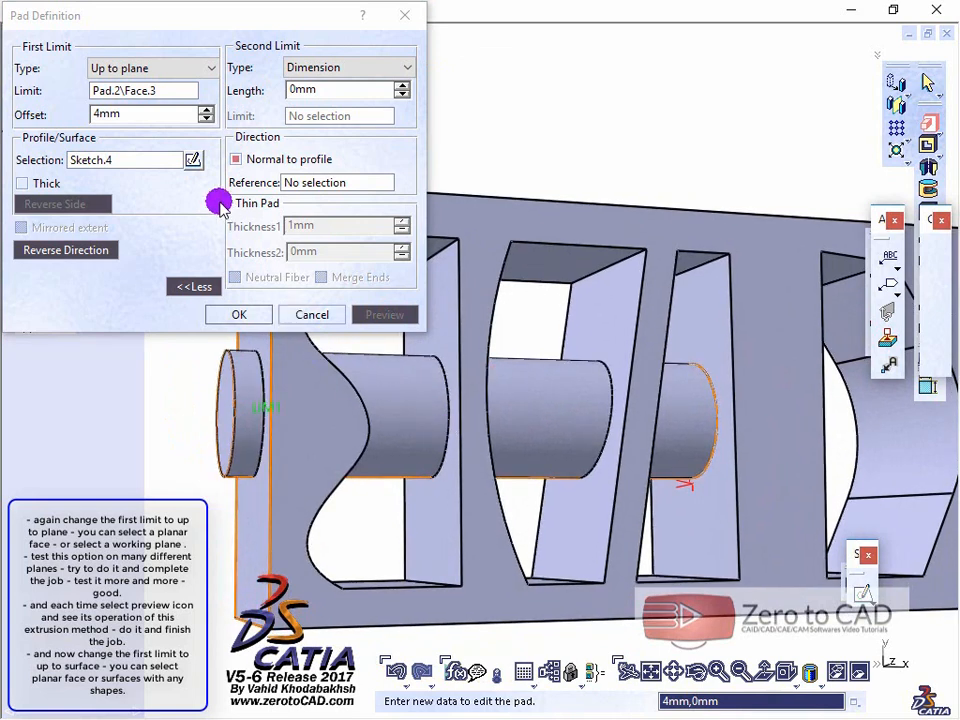
Set the first limit type to Up to surface, using the narrow pocket's slanted planar face as the limit, and preview the pad
{"action": "left_click", "coordinate": [160, 68]}
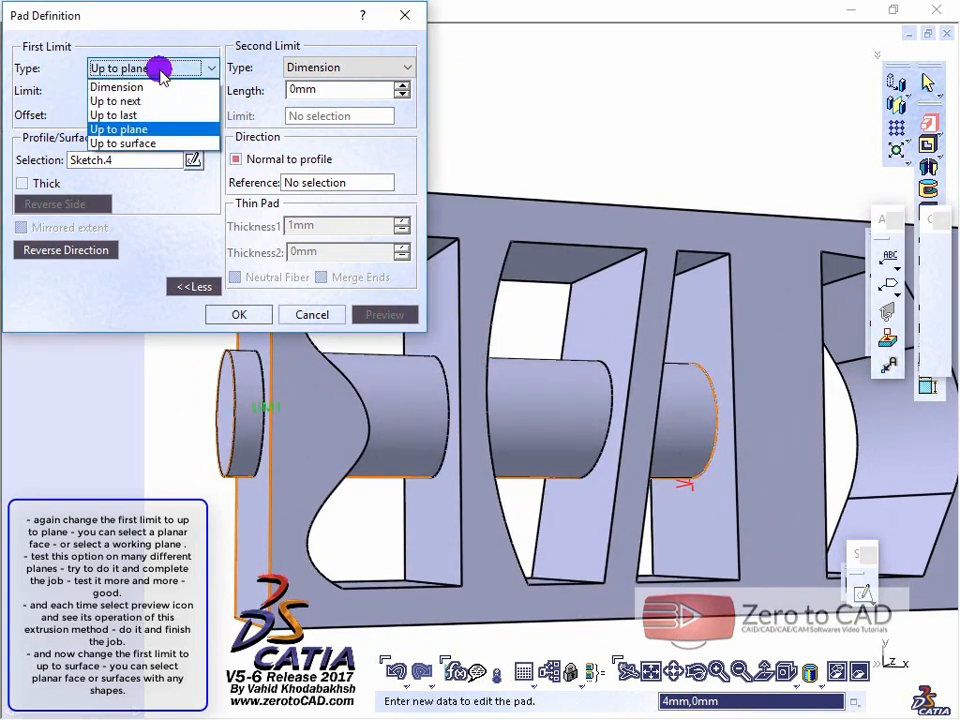
{"action": "left_click", "coordinate": [166, 148]}
{"action": "middle_click_drag", "start_coordinate": [465, 339], "coordinate": [279, 347]}
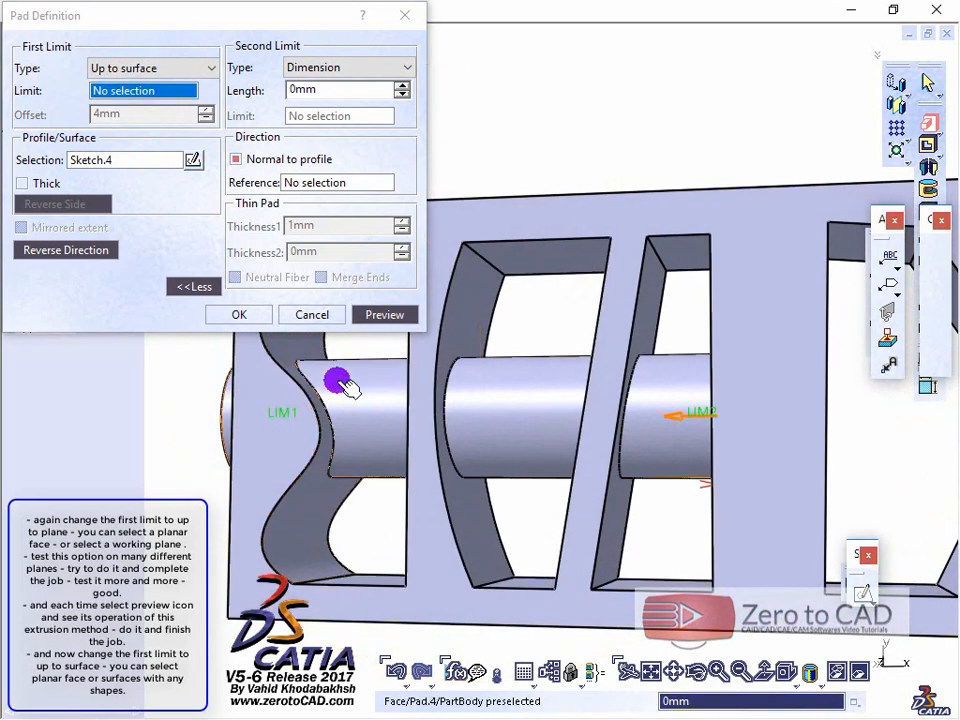
{"action": "left_click", "coordinate": [645, 325]}
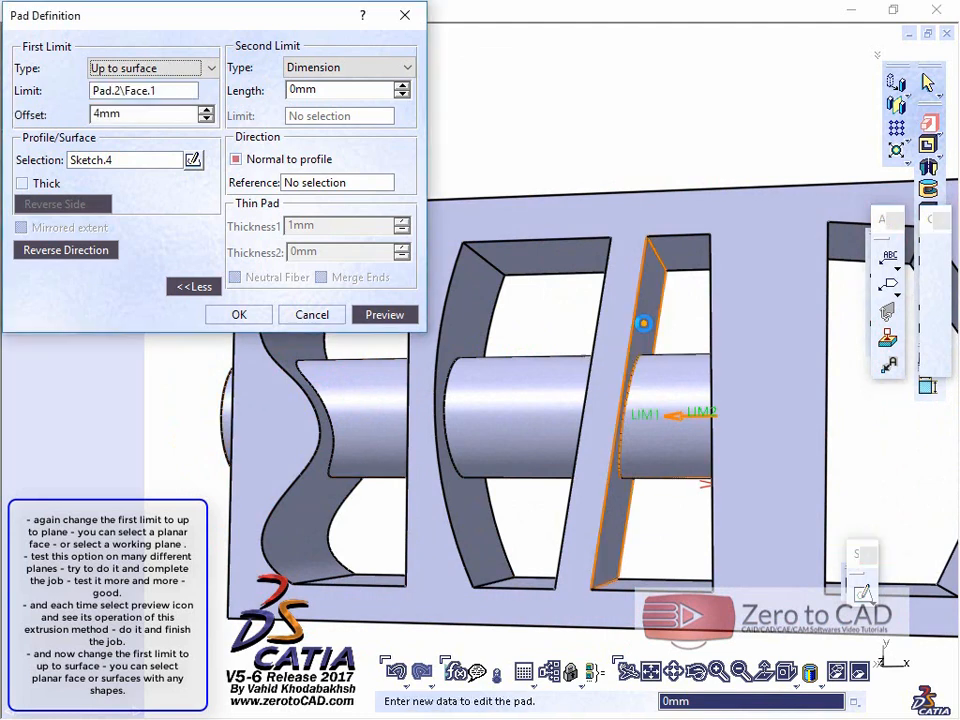
{"action": "left_click", "coordinate": [405, 311]}
{"action": "left_click", "coordinate": [386, 316]}
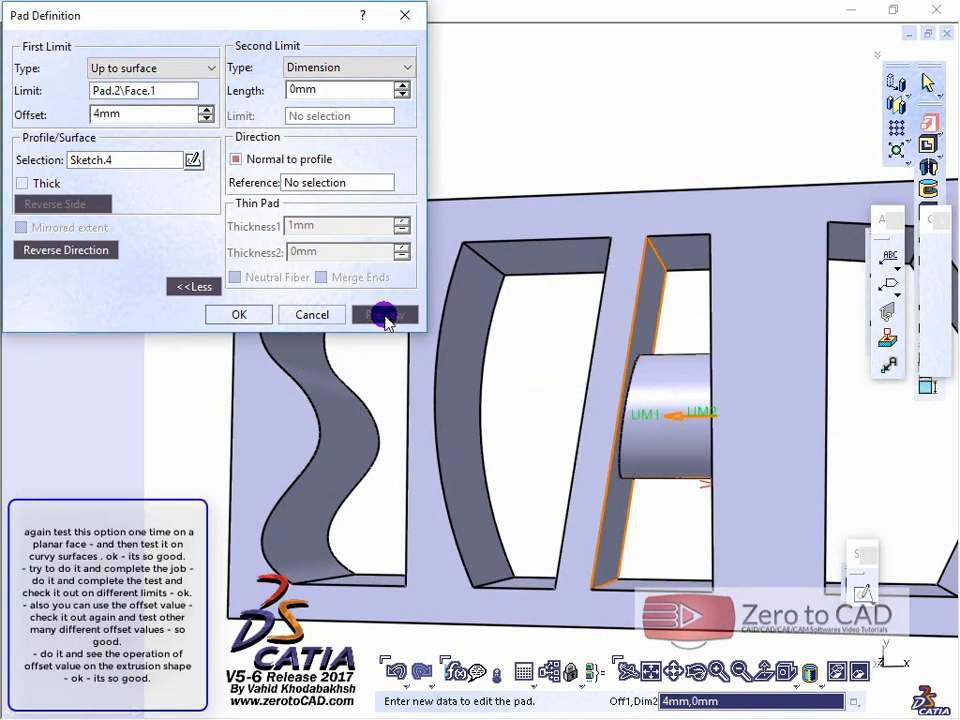
Change the Up to surface limit to the curved inner face of the C-shaped pocket and preview the pad
{"action": "left_click", "coordinate": [123, 91]}
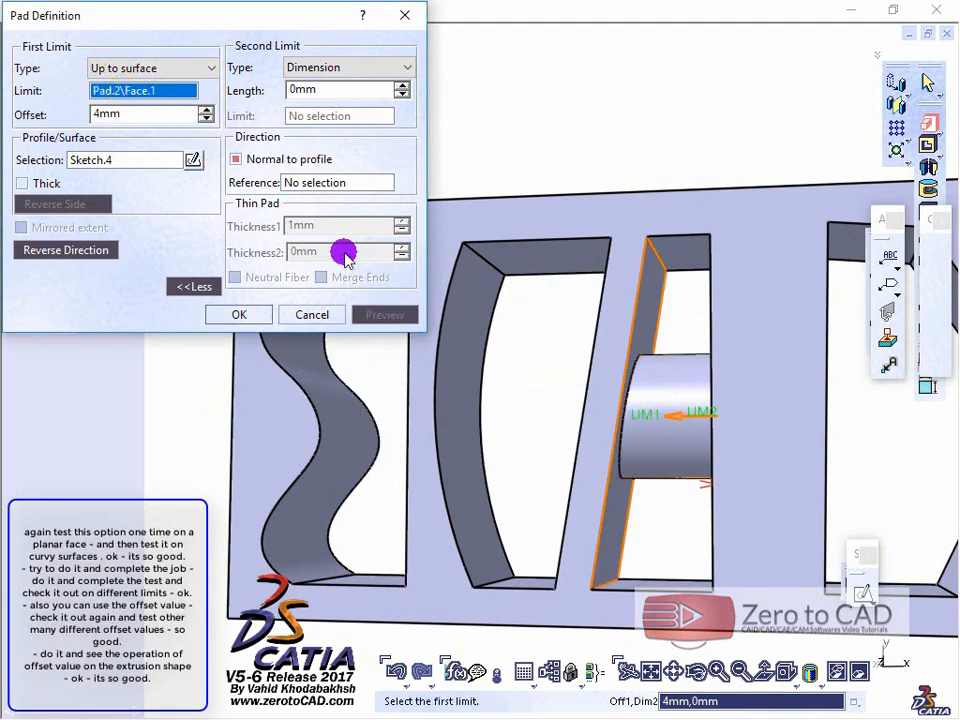
{"action": "left_click", "coordinate": [458, 364]}
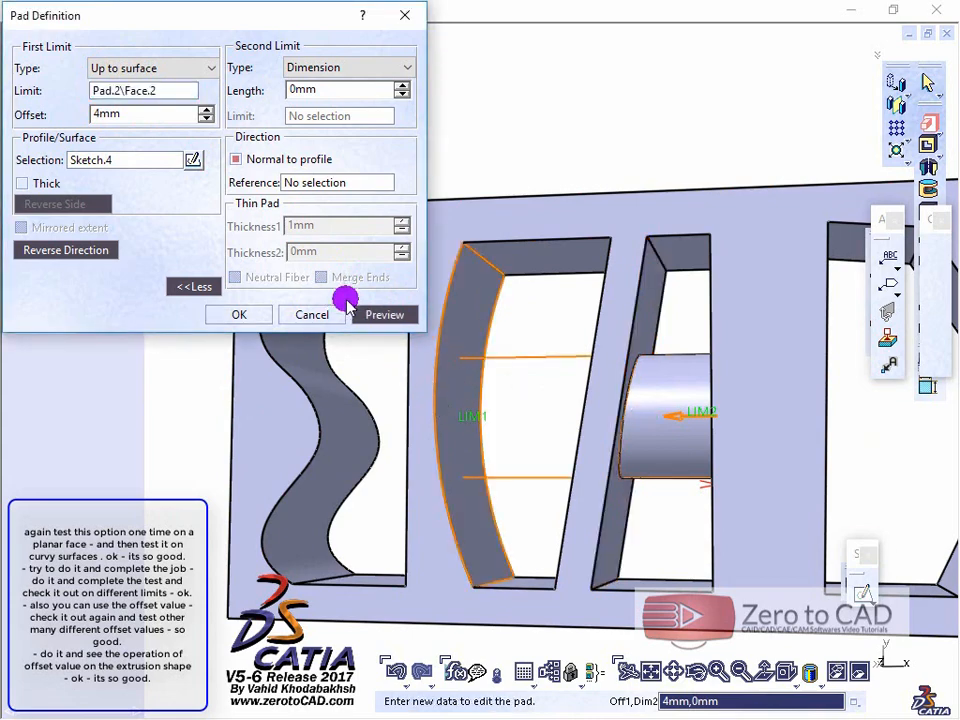
{"action": "left_click", "coordinate": [373, 316]}
{"action": "mouse_move", "coordinate": [503, 396]}
{"action": "middle_mouse_down"}
{"action": "mouse_move", "coordinate": [546, 414]}
{"action": "mouse_move", "coordinate": [579, 407]}
{"action": "mouse_move", "coordinate": [574, 364]}
{"action": "mouse_move", "coordinate": [574, 403]}
{"action": "mouse_move", "coordinate": [488, 383]}
{"action": "middle_mouse_up"}
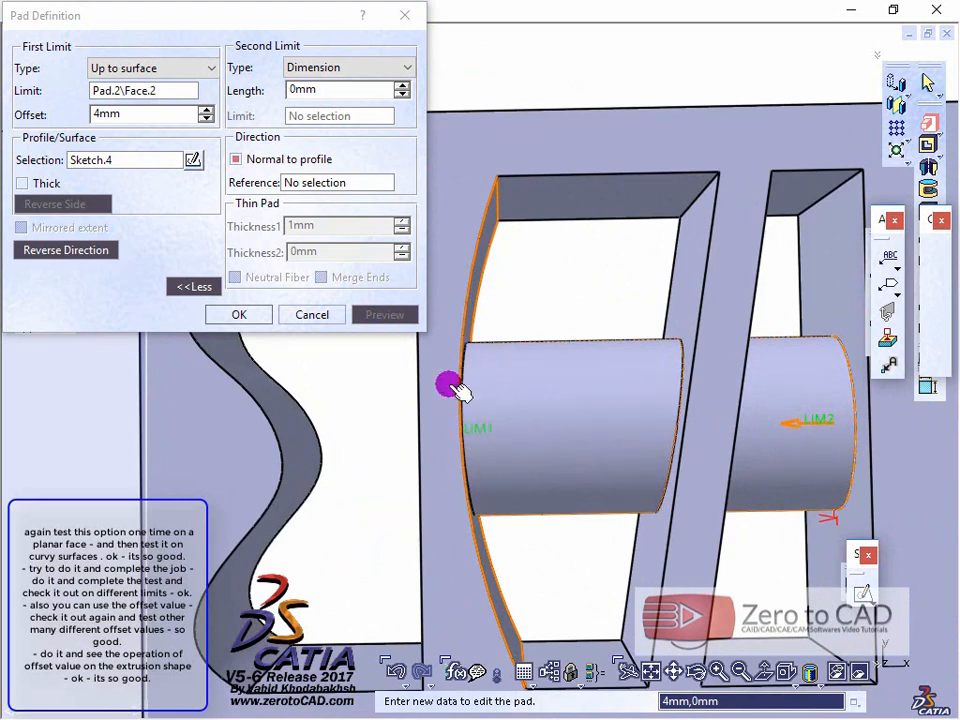
{"action": "middle_click_drag", "start_coordinate": [457, 407], "coordinate": [457, 409]}
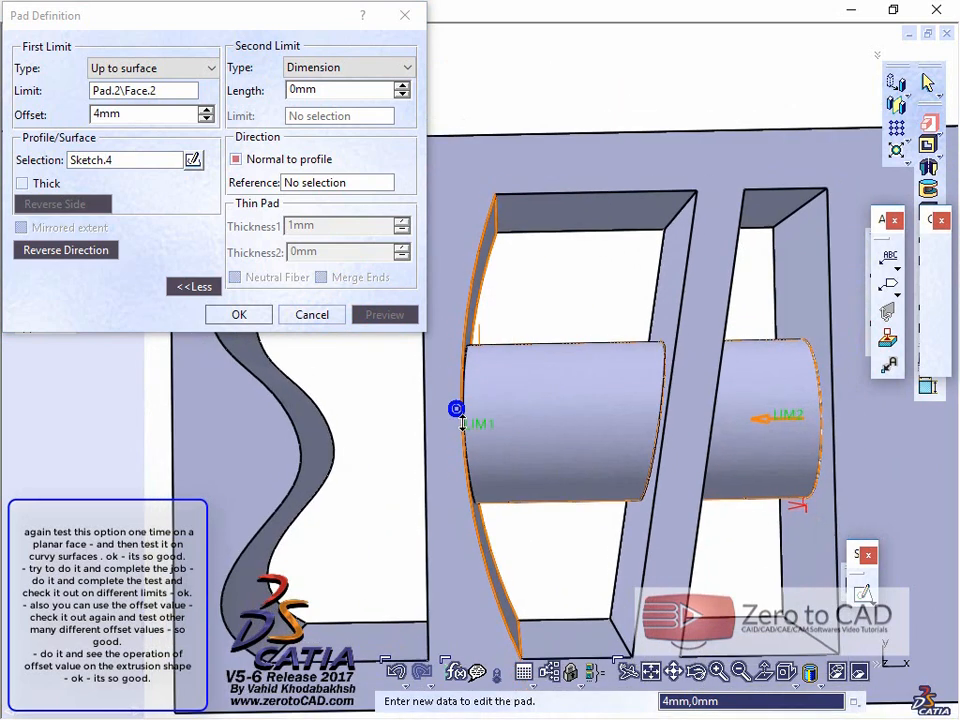
Change the Up to surface limit to the wavy face of the S-shaped pocket and preview the pad
{"action": "left_click", "coordinate": [137, 91]}
{"action": "left_click", "coordinate": [317, 396]}
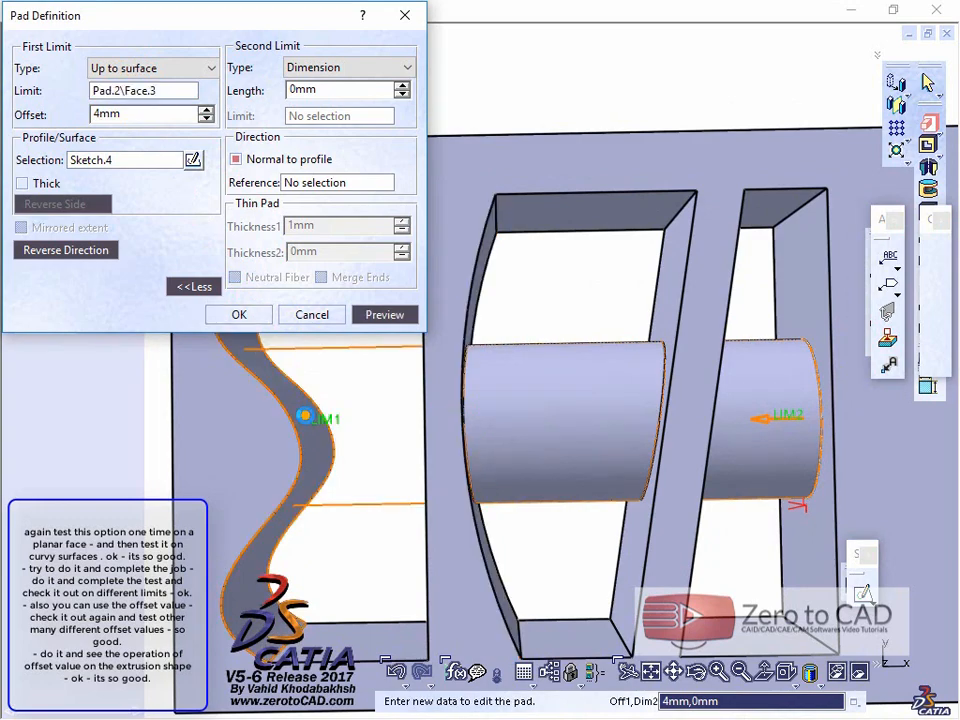
{"action": "left_click", "coordinate": [380, 316]}
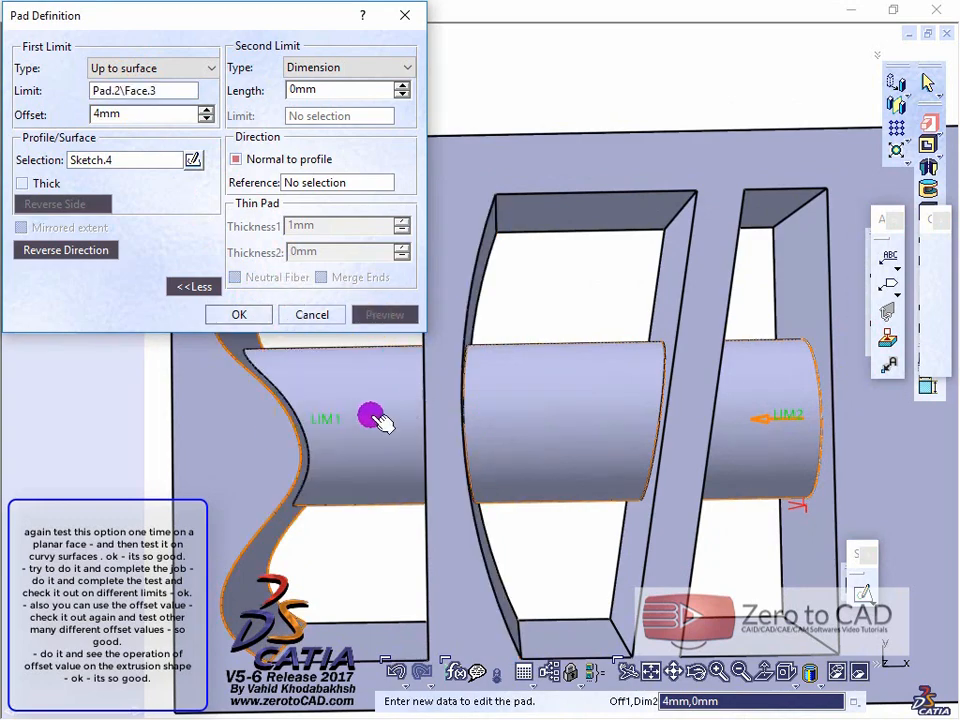
{"action": "mouse_move", "coordinate": [375, 414]}
{"action": "middle_mouse_down"}
{"action": "mouse_move", "coordinate": [460, 430]}
{"action": "mouse_move", "coordinate": [450, 377]}
{"action": "middle_mouse_up"}
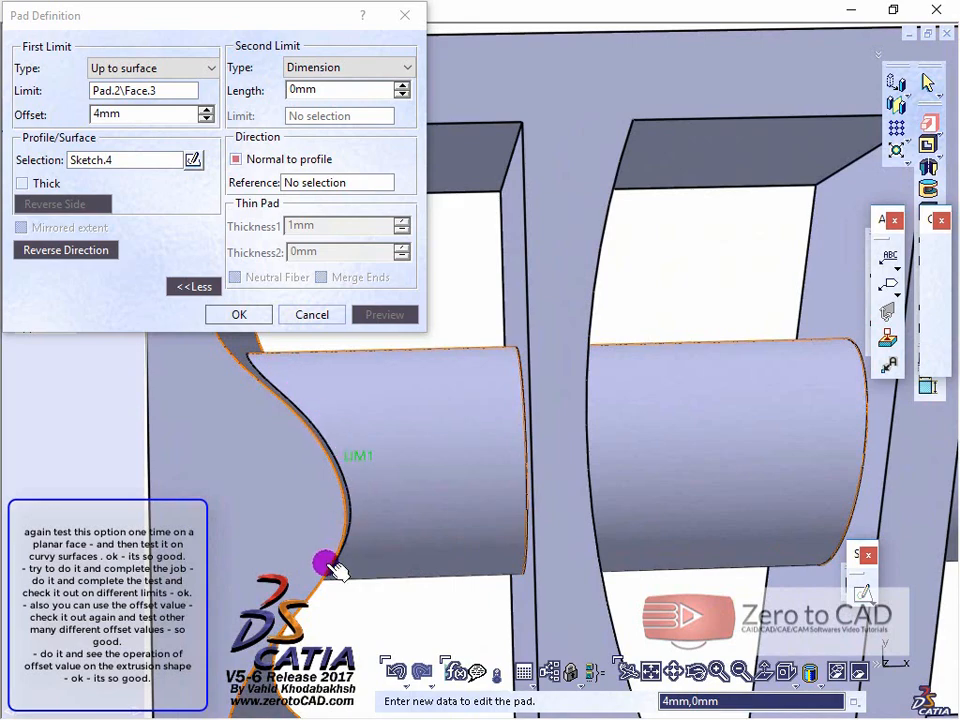
{"action": "middle_click_drag", "start_coordinate": [252, 375], "coordinate": [339, 480]}
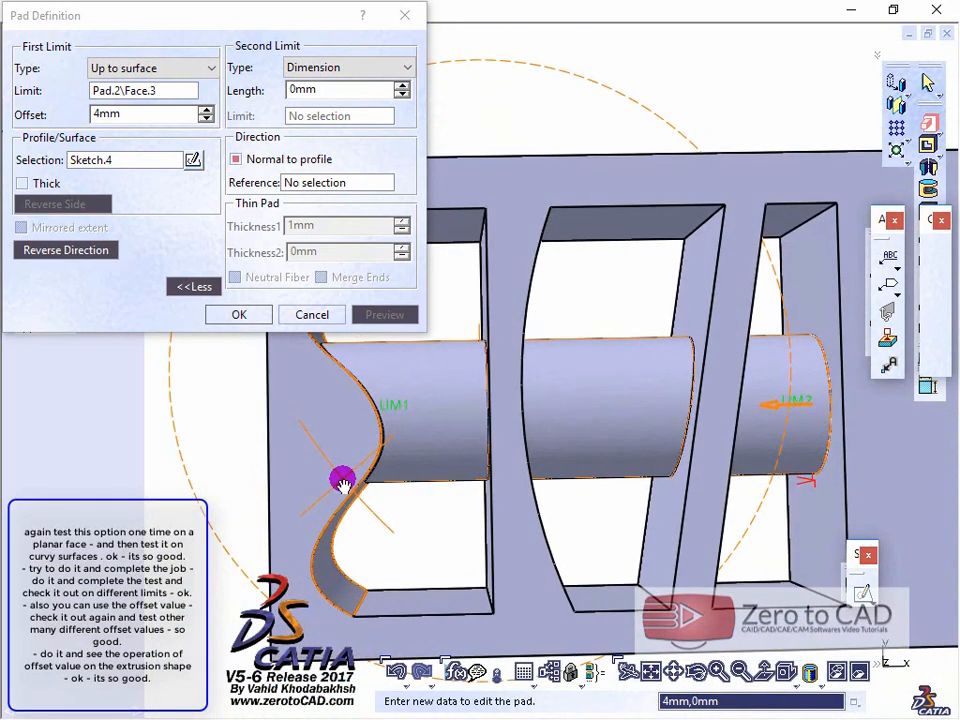
Set the first limit's offset to -2 mm and preview it, and repeat with an offset of -4 mm
{"action": "left_click", "coordinate": [205, 119]}
{"action": "left_click", "coordinate": [205, 119]}
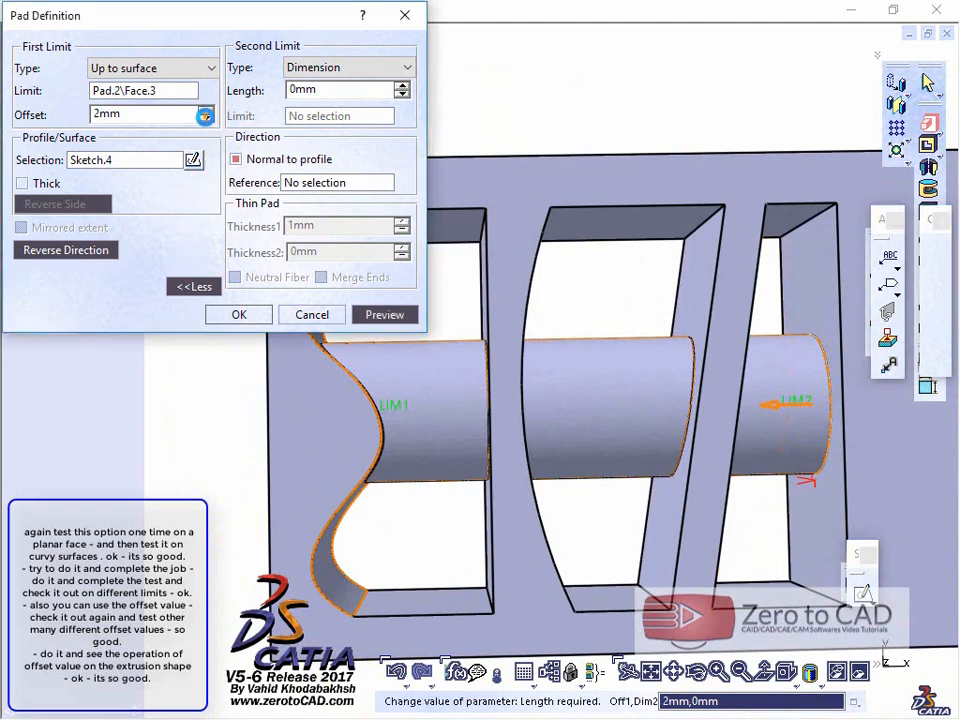
{"action": "left_click", "coordinate": [405, 283]}
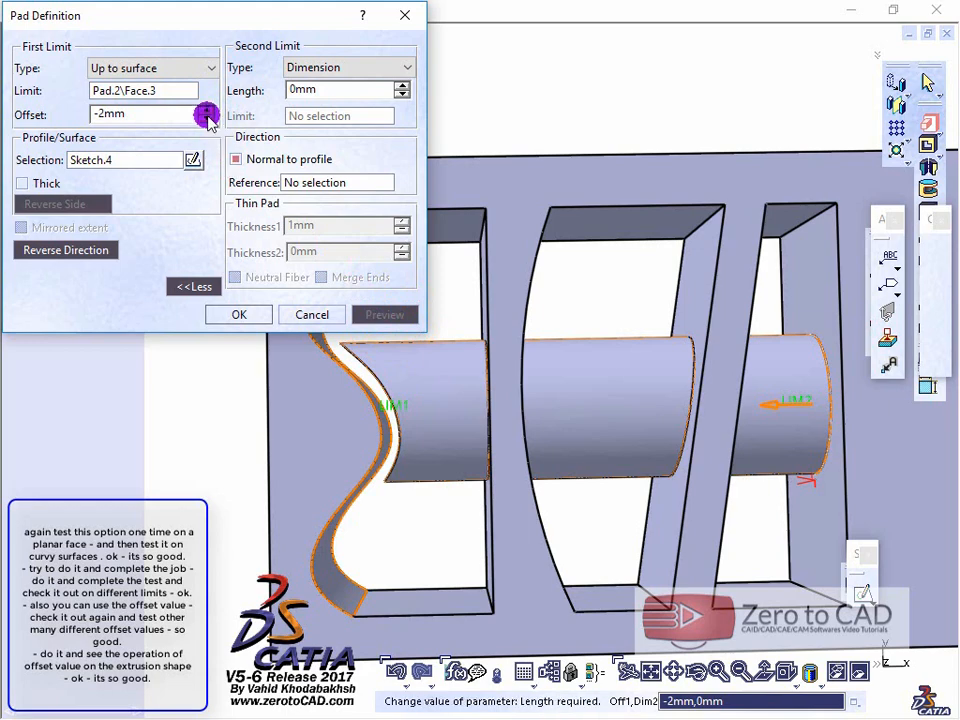
{"action": "left_click", "coordinate": [206, 118]}
{"action": "left_click", "coordinate": [206, 119]}
{"action": "left_click", "coordinate": [382, 314]}
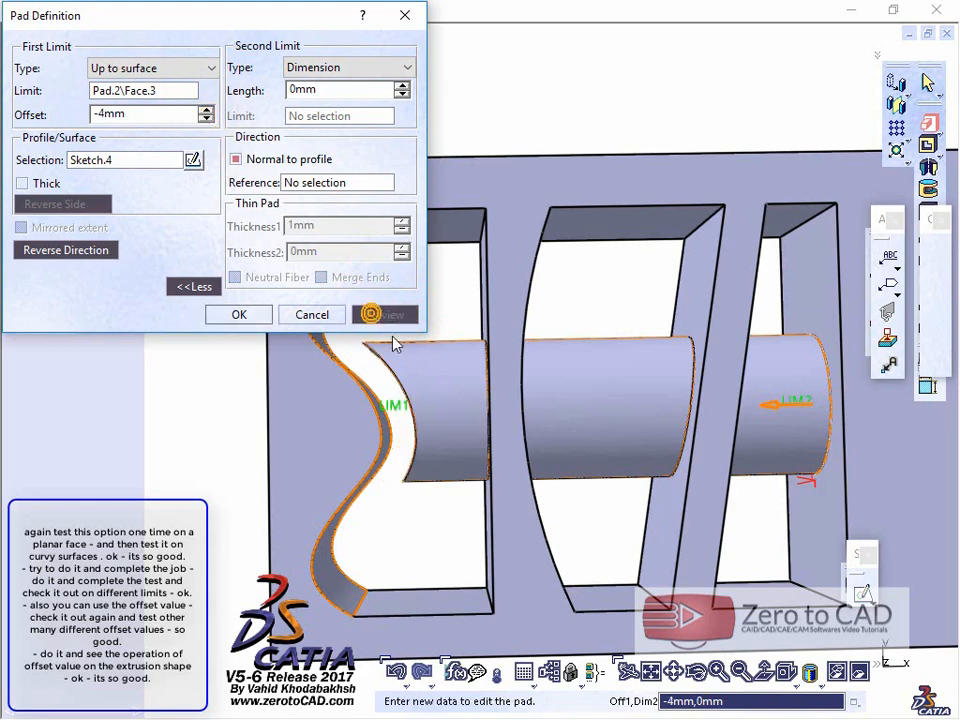
{"action": "middle_click_drag", "start_coordinate": [382, 314], "coordinate": [475, 434]}
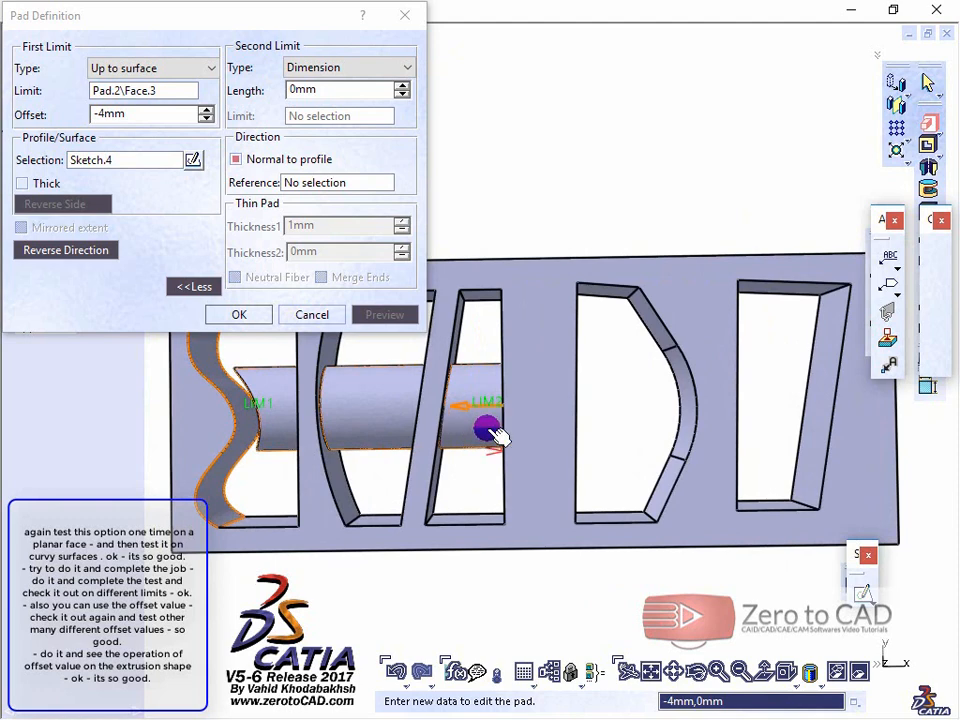
Change the first limit type to Dimension with a 38 mm length, preview the pad, and enable Mirrored extent
{"action": "middle_click_drag", "start_coordinate": [585, 478], "coordinate": [370, 190]}
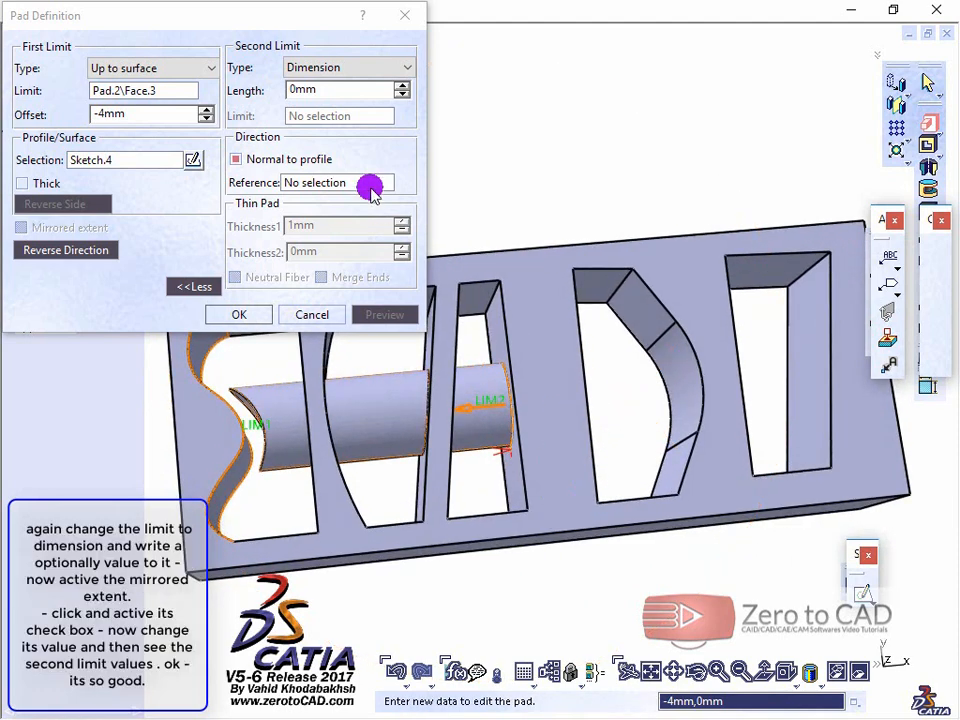
{"action": "left_click", "coordinate": [148, 72]}
{"action": "left_click", "coordinate": [138, 85]}
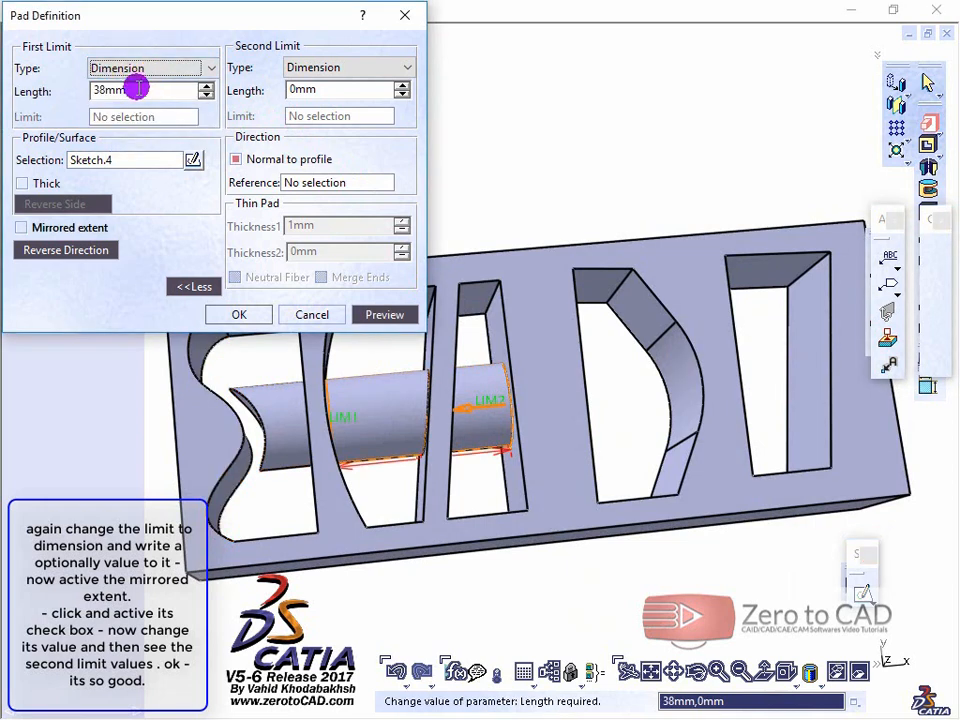
{"action": "left_click", "coordinate": [355, 314]}
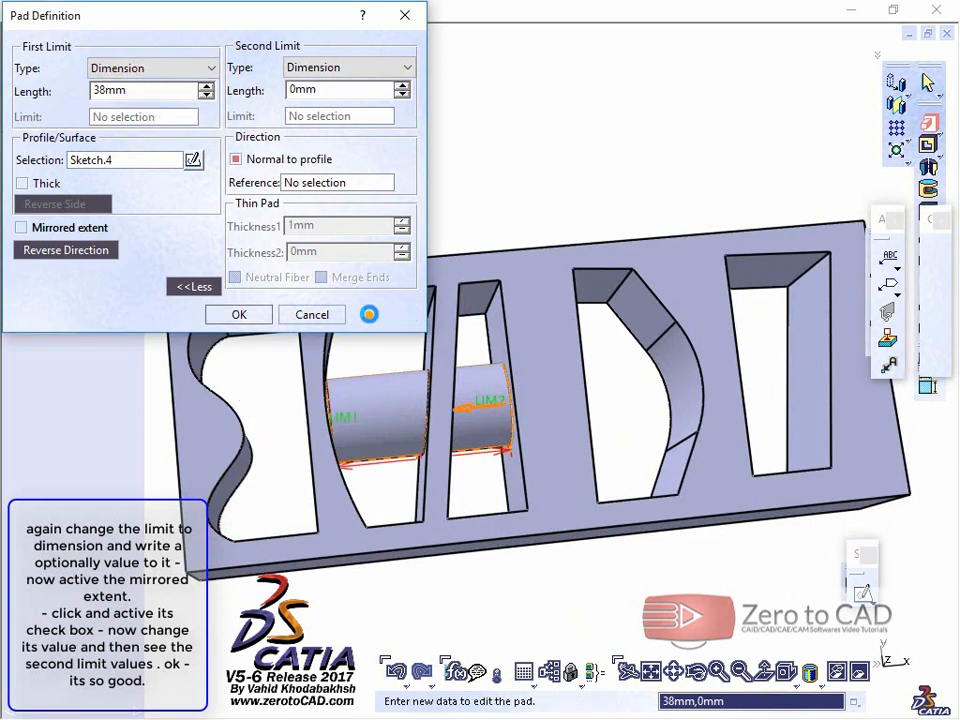
{"action": "left_click", "coordinate": [22, 229]}
{"action": "middle_click_drag", "start_coordinate": [400, 340], "coordinate": [365, 420]}
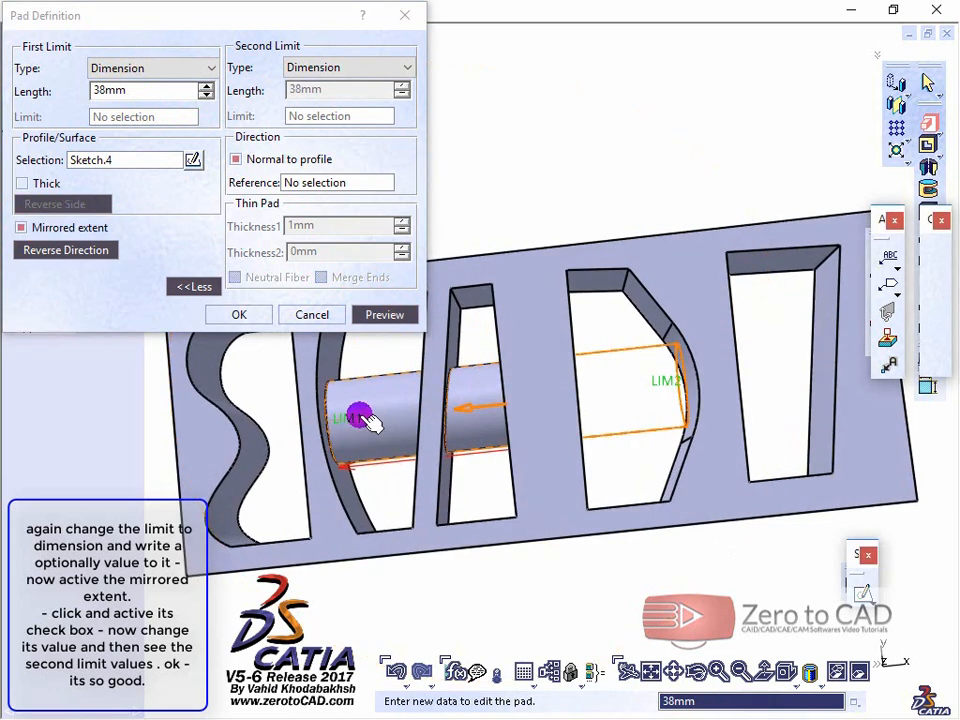
Increase the mirrored pad's length to 53 mm, pull its first limit back to 51 mm, and preview the pad
{"action": "left_click", "coordinate": [206, 86]}
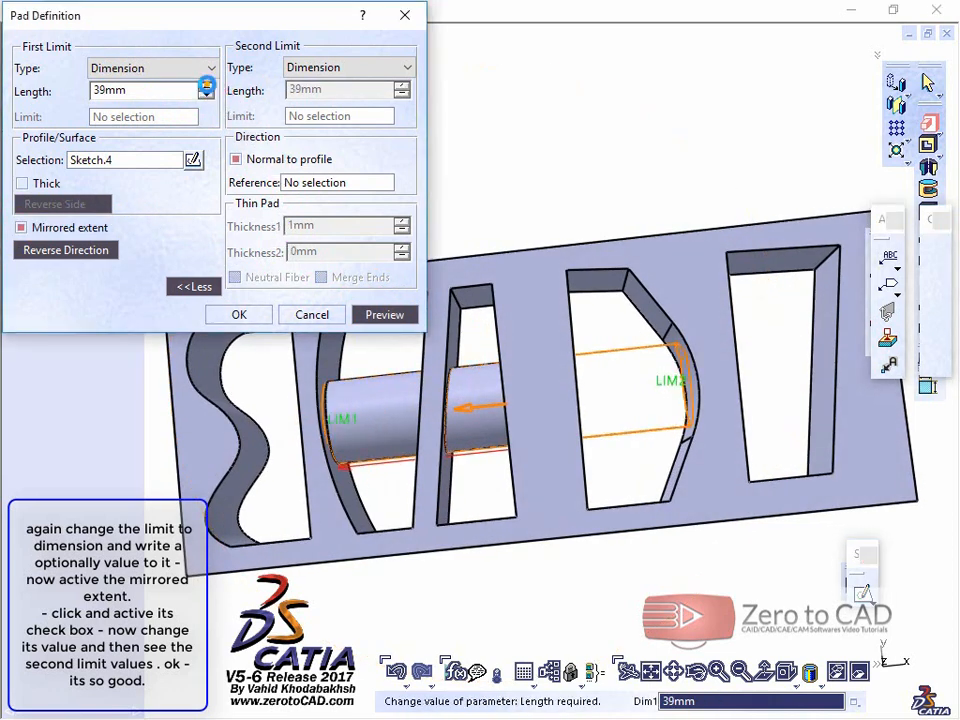
{"action": "left_click", "coordinate": [206, 86]}
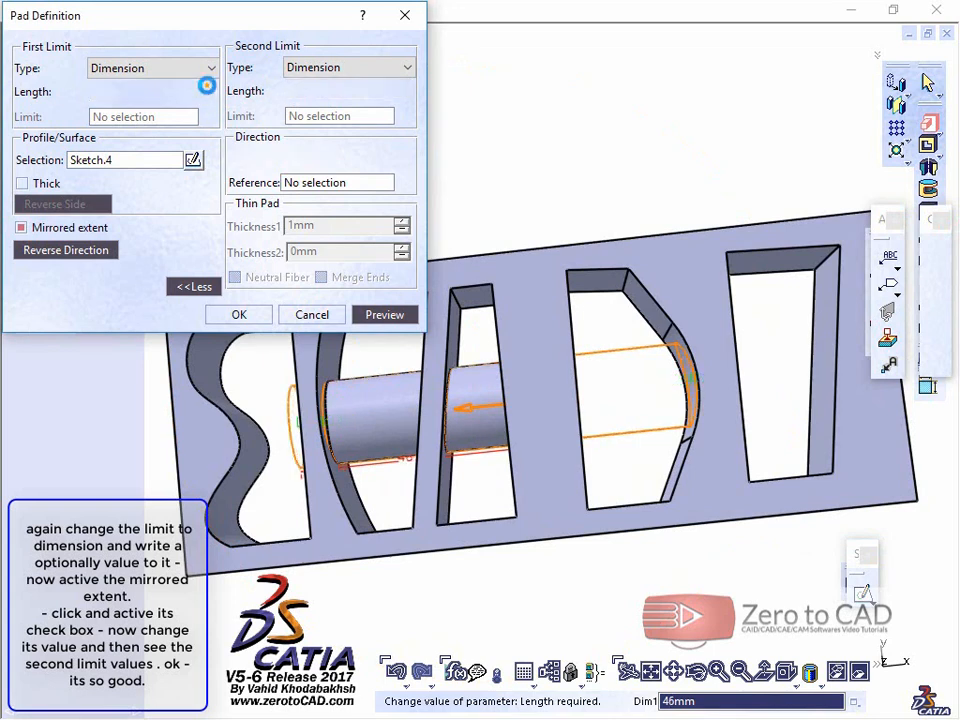
{"action": "left_click", "coordinate": [206, 86]}
{"action": "left_click", "coordinate": [206, 86]}
{"action": "left_click", "coordinate": [206, 86]}
{"action": "left_click", "coordinate": [206, 86]}
{"action": "left_click", "coordinate": [206, 86]}
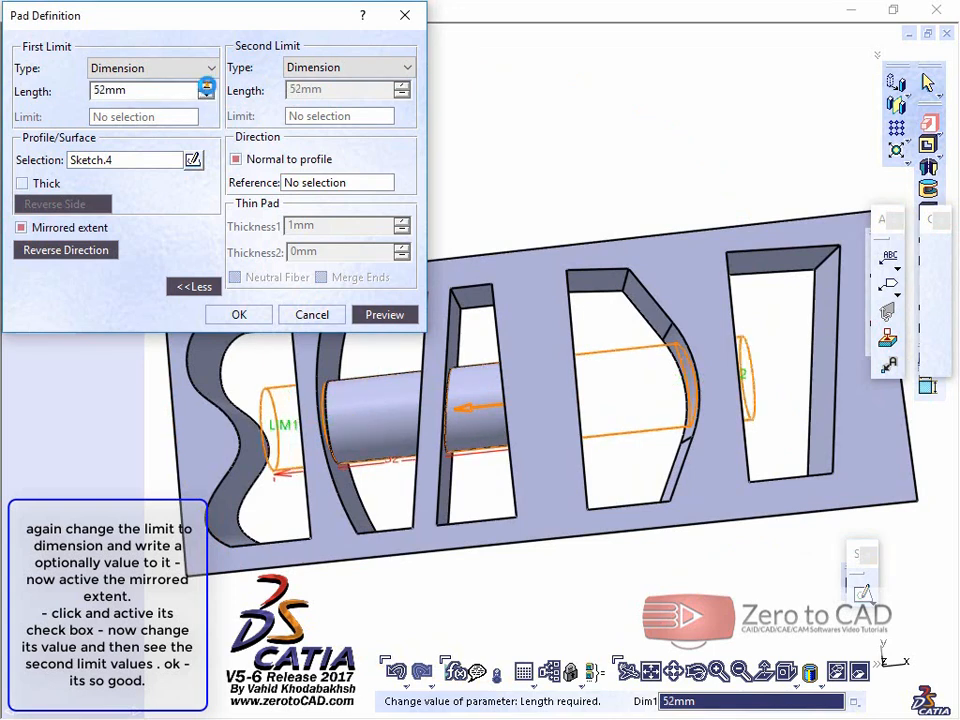
{"action": "left_click", "coordinate": [206, 86]}
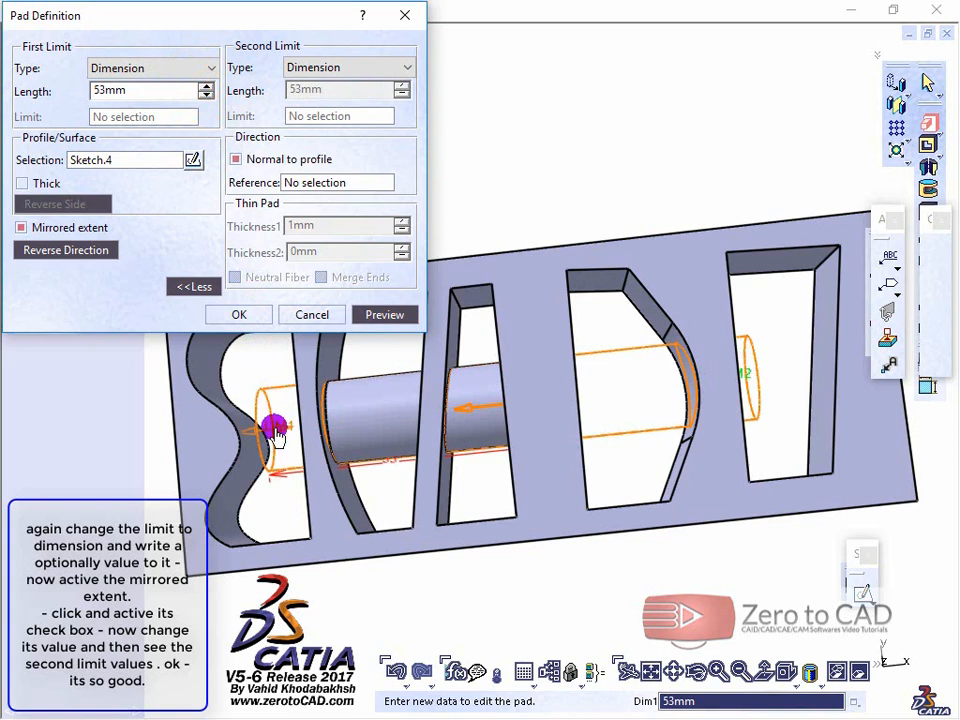
{"action": "mouse_move", "coordinate": [275, 430]}
{"action": "left_mouse_down"}
{"action": "mouse_move", "coordinate": [431, 399]}
{"action": "mouse_move", "coordinate": [223, 426]}
{"action": "mouse_move", "coordinate": [283, 426]}
{"action": "left_mouse_up"}
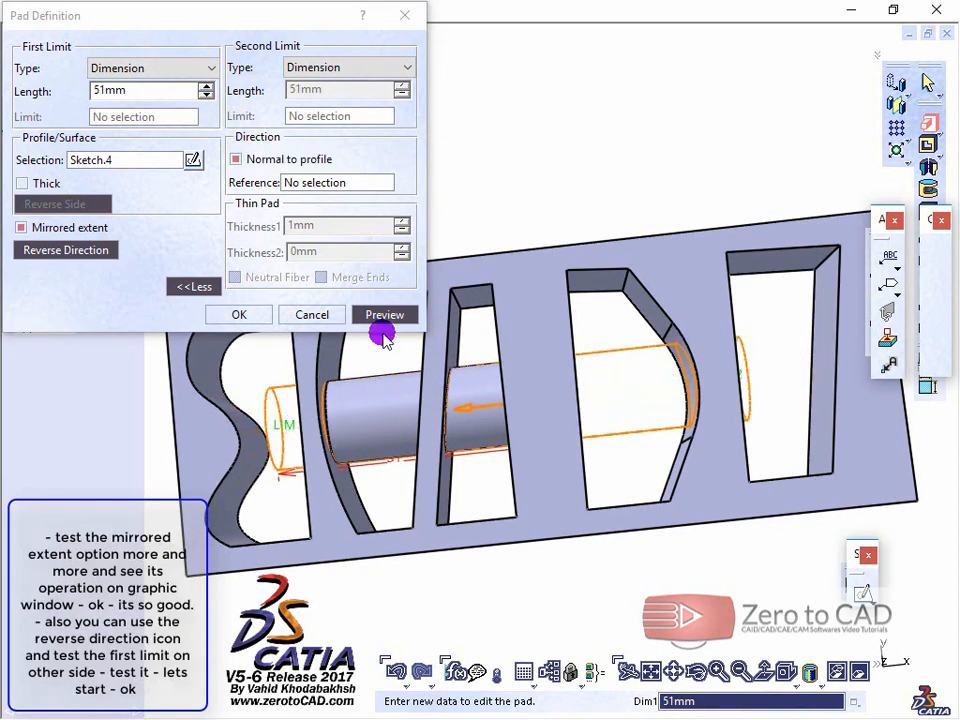
{"action": "left_click", "coordinate": [383, 315]}
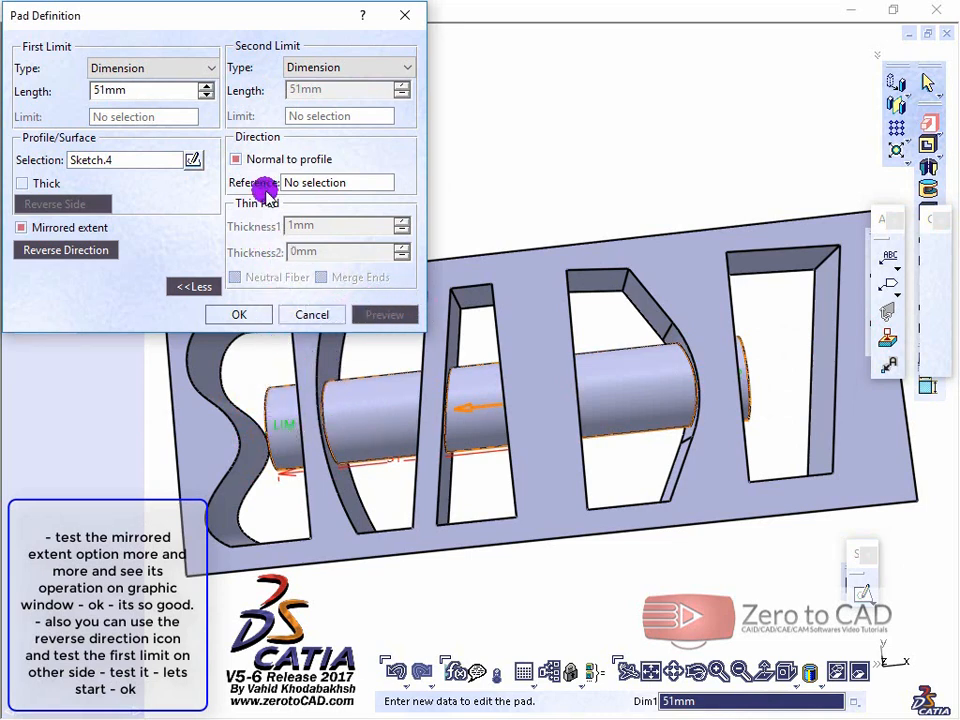
Set the pad's length to 52 mm, turn off Mirrored extent and preview the one-sided pad
{"action": "left_click", "coordinate": [206, 86]}
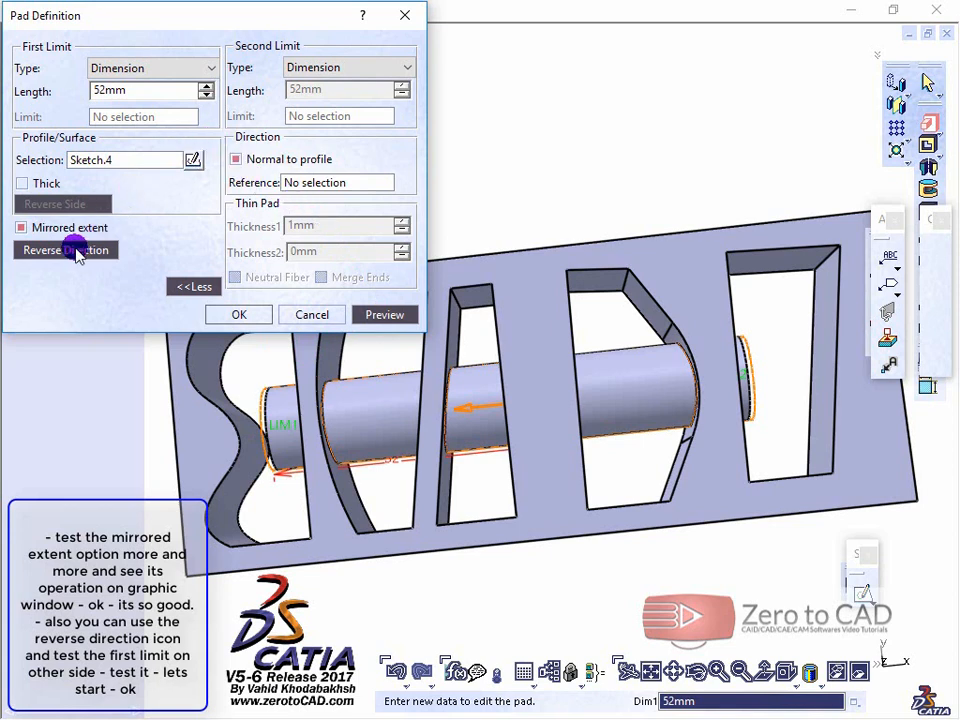
{"action": "left_click", "coordinate": [23, 229]}
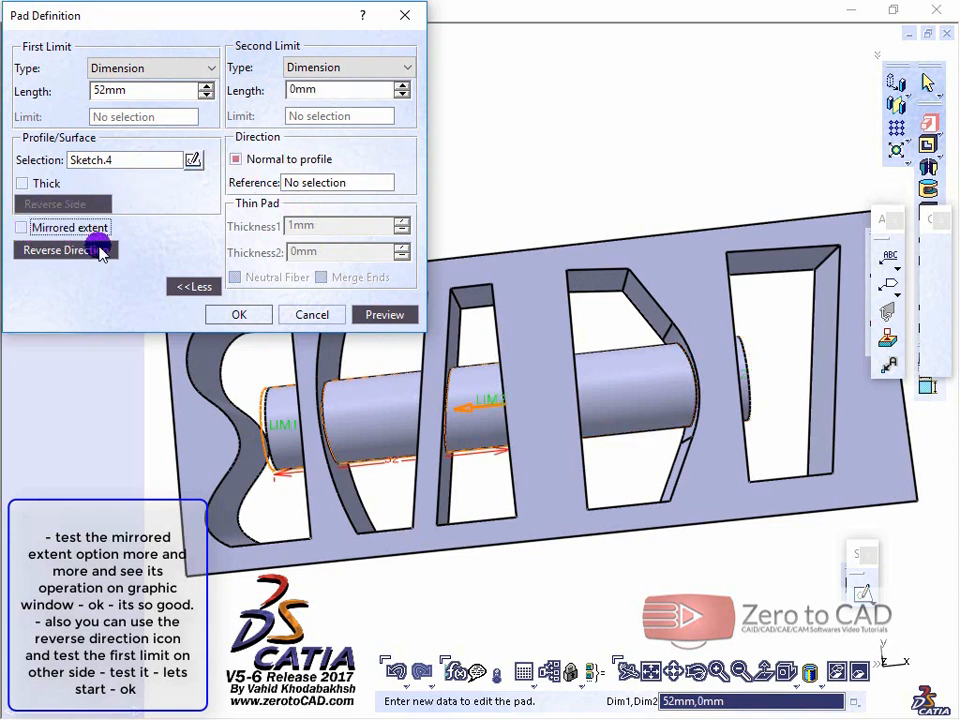
{"action": "left_click", "coordinate": [358, 316]}
Reverse the pad's direction so it runs toward the pockets on the opposite side of the profile
{"action": "left_click", "coordinate": [72, 250]}
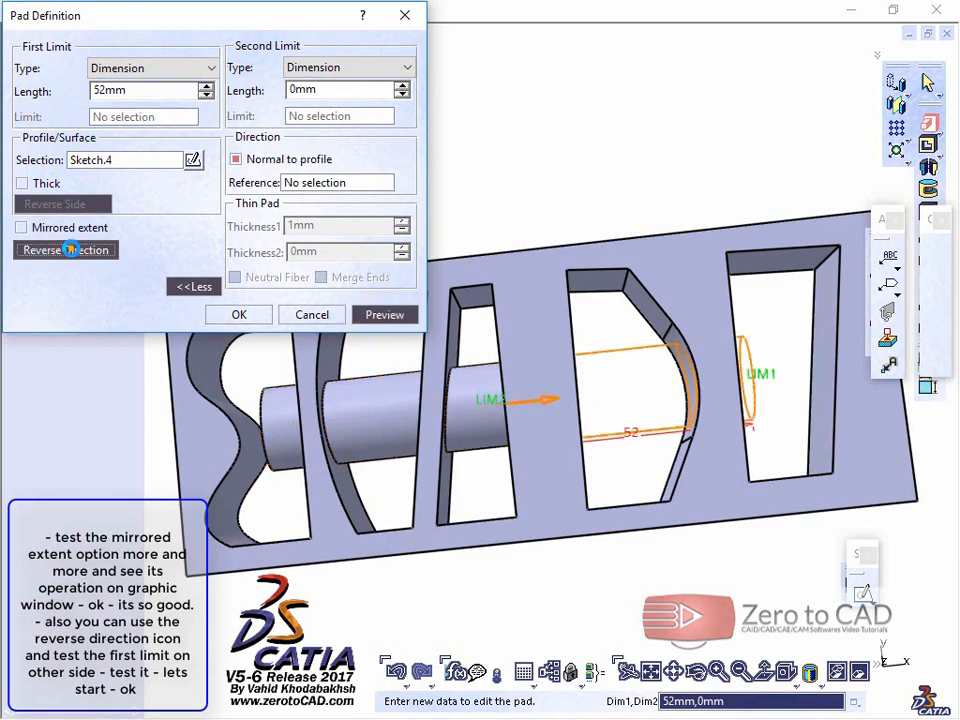
{"action": "middle_click_drag", "start_coordinate": [534, 395], "coordinate": [537, 230]}
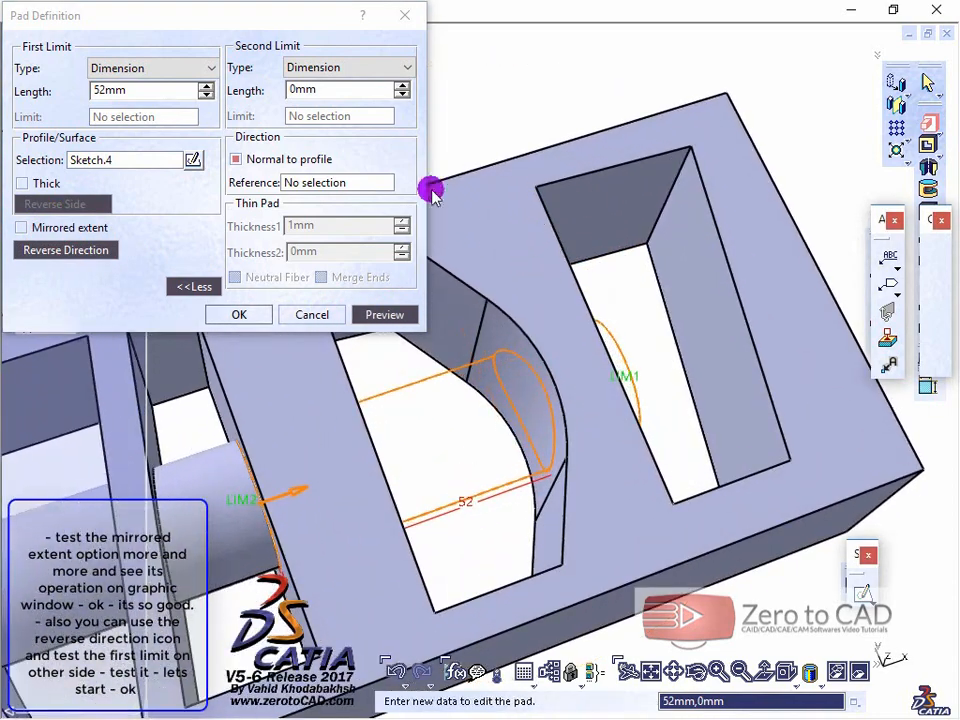
{"action": "left_click", "coordinate": [170, 70]}
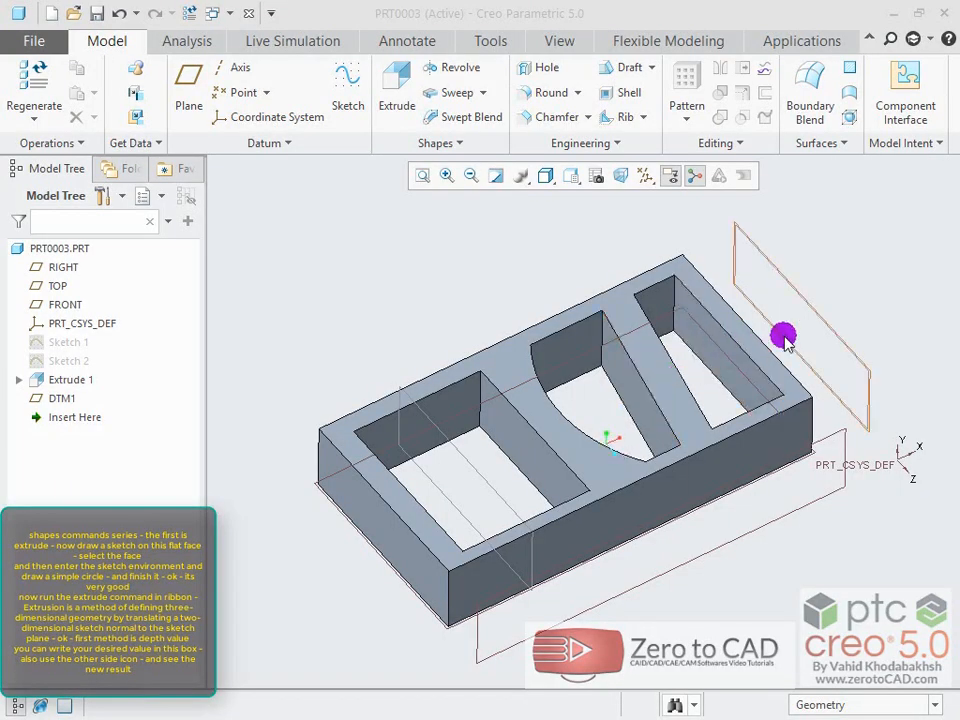
Switch to Creo Parametric and sketch a circle on the flat end wall inside the block's end pocket, finishing the sketch
{"action": "scroll", "coordinate": [784, 338], "scroll_direction": "up", "scroll_amount": 2}
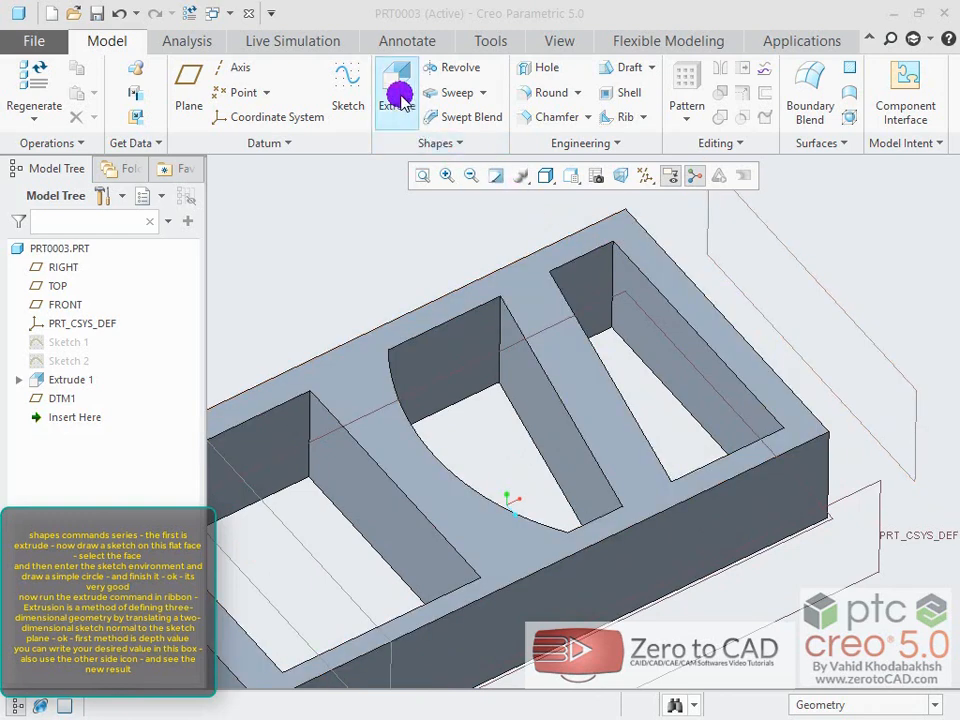
{"action": "left_click", "coordinate": [702, 368]}
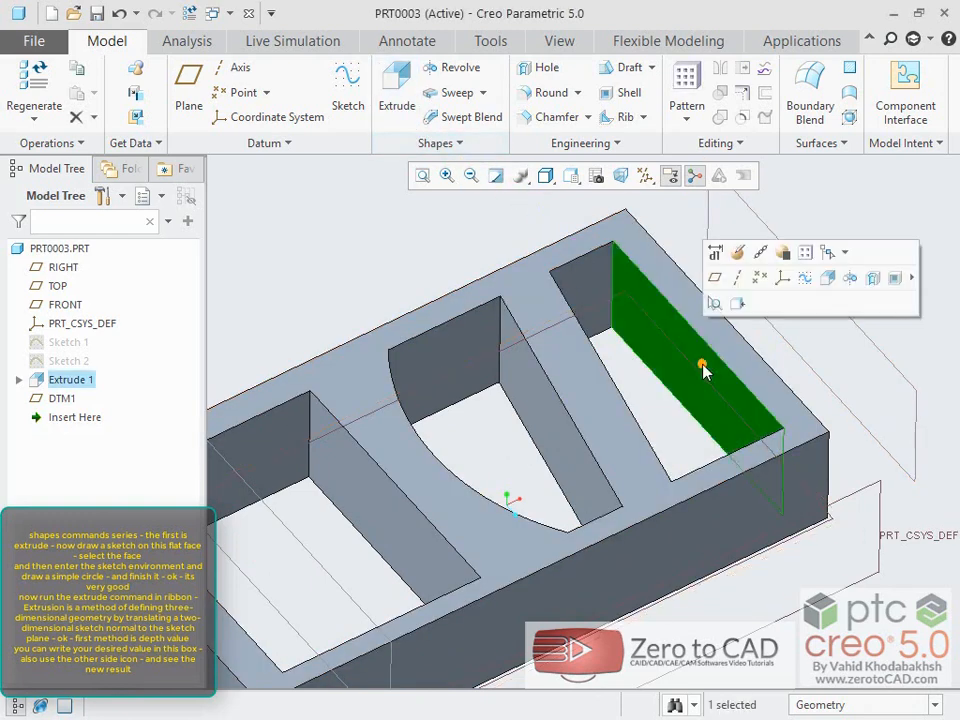
{"action": "left_click", "coordinate": [800, 280]}
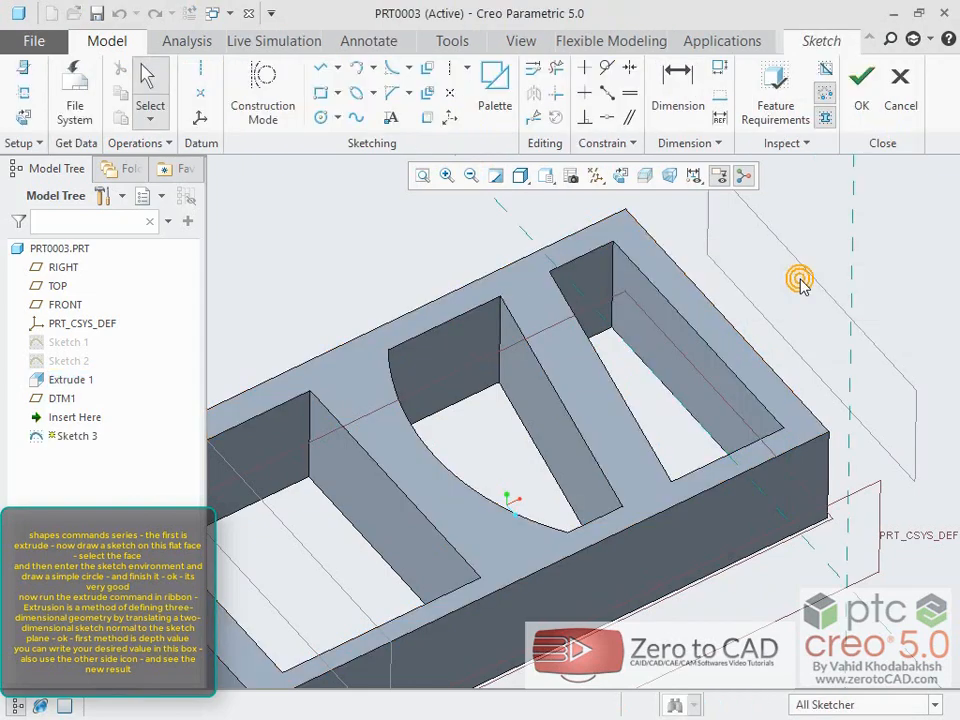
{"action": "mouse_move", "coordinate": [713, 380]}
{"action": "middle_mouse_down"}
{"action": "mouse_move", "coordinate": [705, 345]}
{"action": "mouse_move", "coordinate": [735, 360]}
{"action": "mouse_move", "coordinate": [728, 376]}
{"action": "middle_mouse_up"}
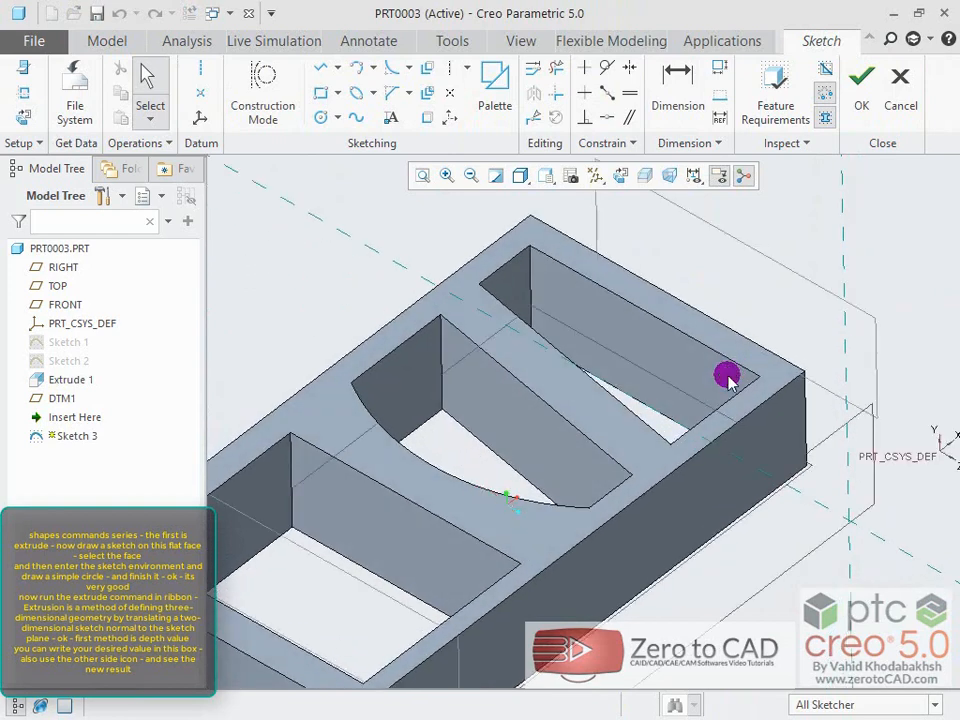
{"action": "left_click", "coordinate": [321, 118]}
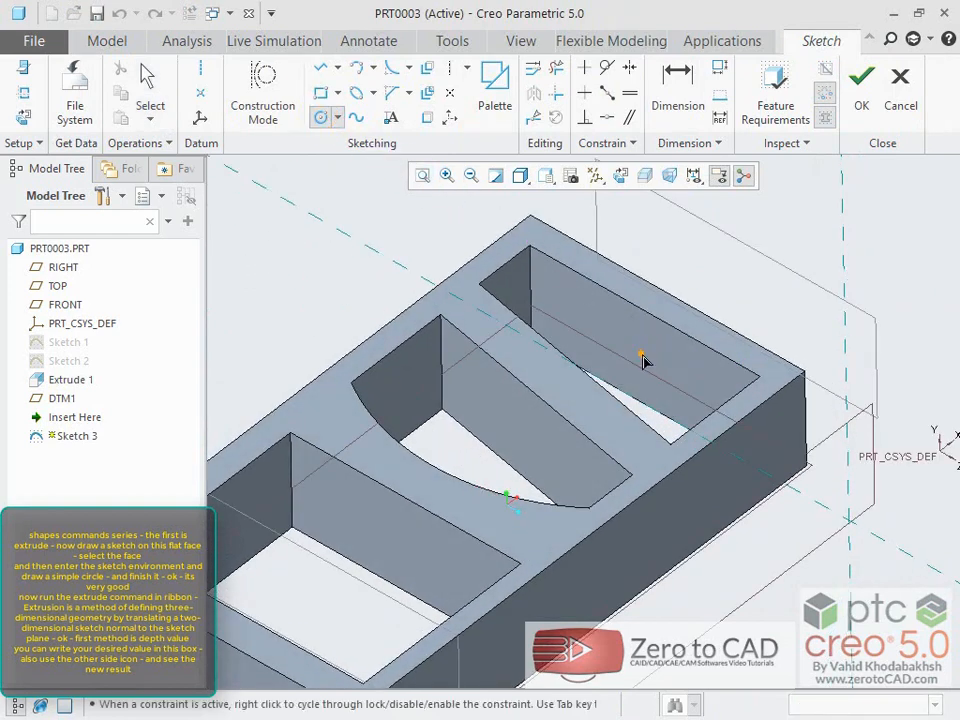
{"action": "left_click", "coordinate": [860, 100]}
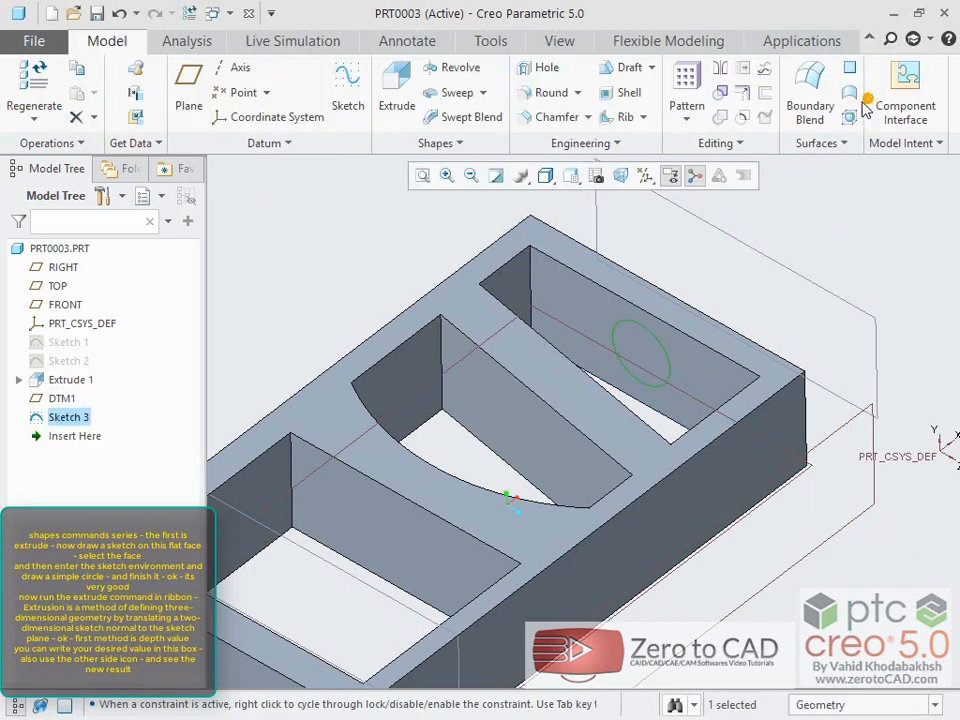
Extrude the circle sketch in the end pocket as a solid with a blind depth of 30
{"action": "left_click", "coordinate": [400, 98]}
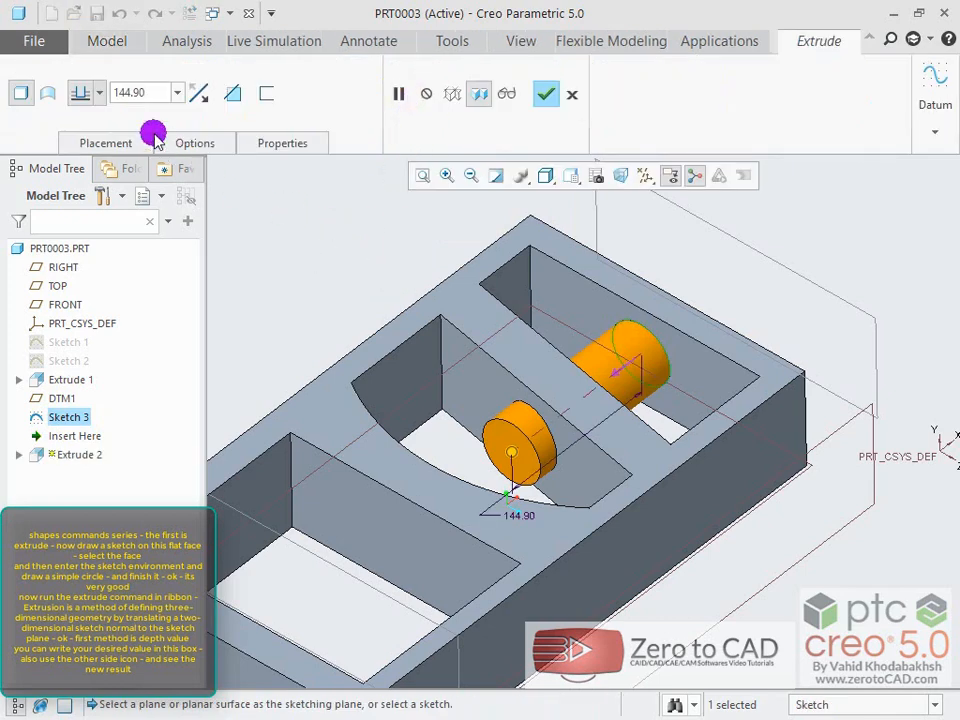
{"action": "left_click", "coordinate": [100, 93]}
{"action": "left_click", "coordinate": [79, 118]}
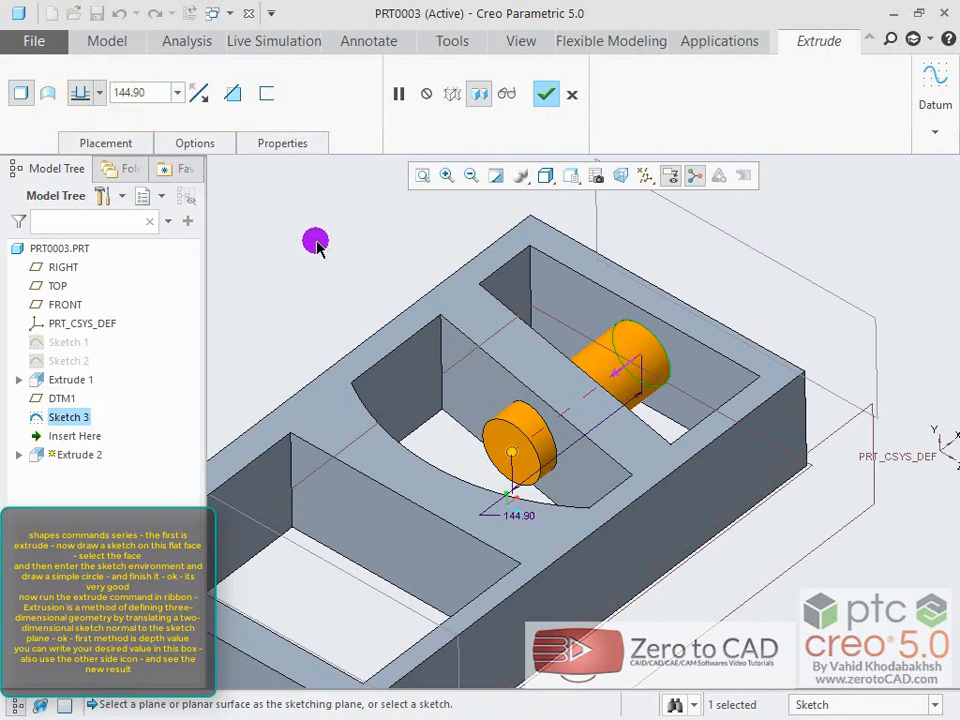
{"action": "middle_click_drag", "start_coordinate": [315, 245], "coordinate": [289, 257]}
{"action": "scroll", "coordinate": [600, 425], "scroll_direction": "up", "scroll_amount": 3}
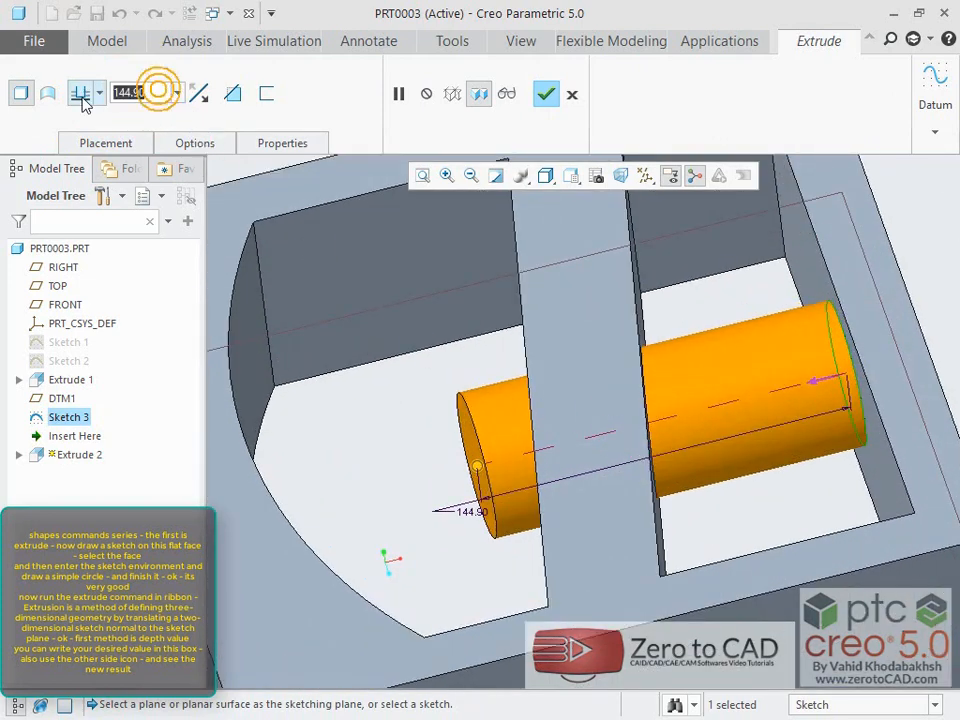
{"action": "type", "text": "30"}
{"action": "key", "text": "Return"}
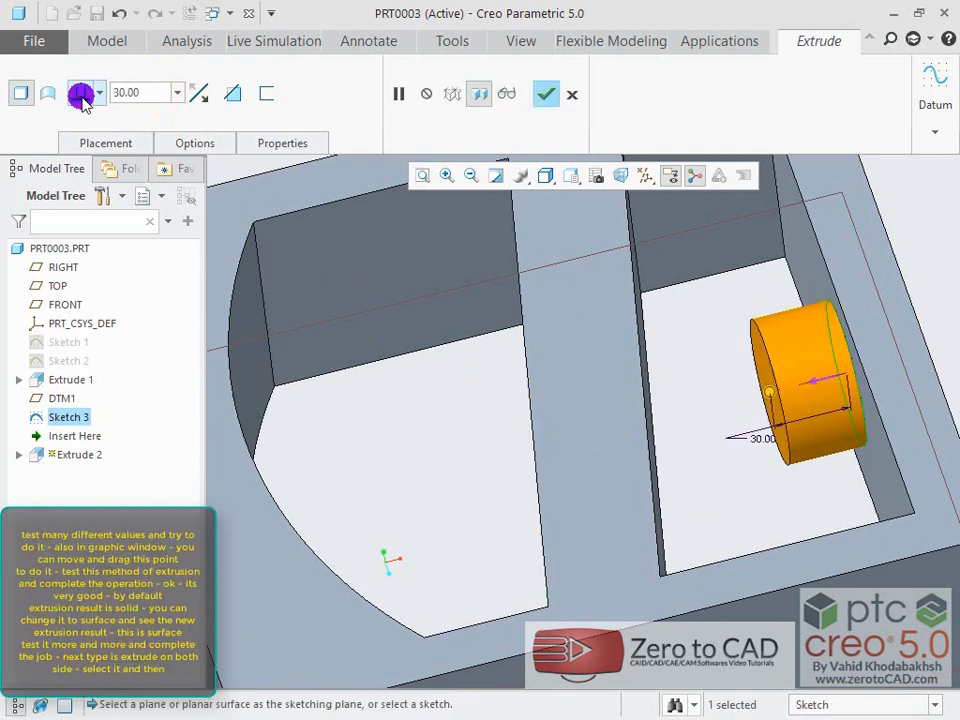
Set the extrusion's blind depth to 40, then increase it to 50
{"action": "type", "text": "4"}
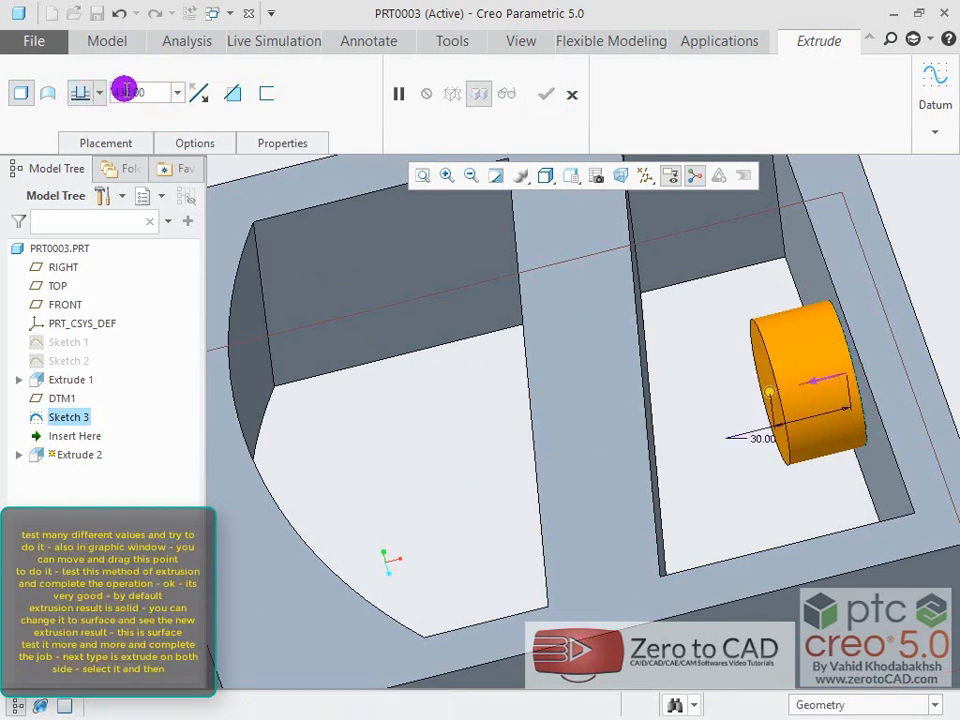
{"action": "type", "text": "0"}
{"action": "key", "text": "Return"}
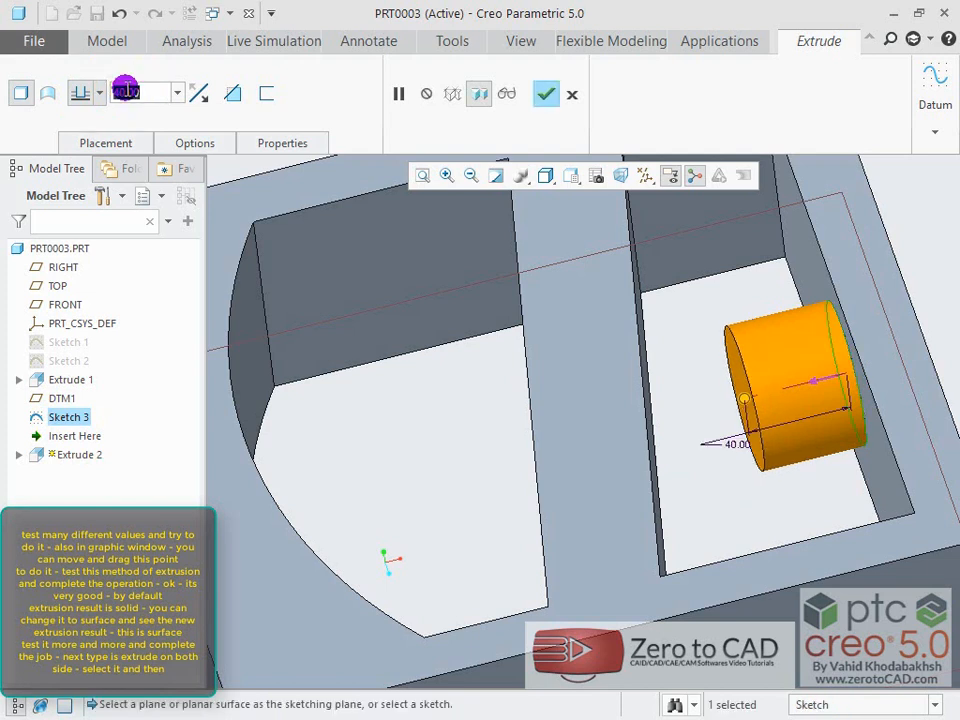
{"action": "type", "text": "50"}
{"action": "key", "text": "Return"}
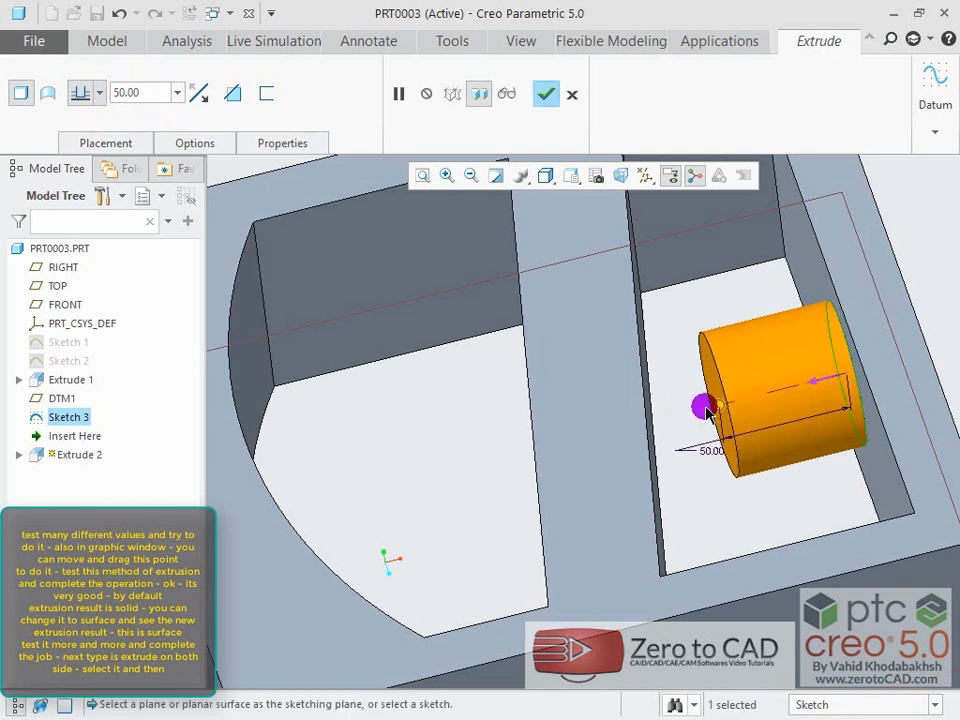
Stretch the extrusion in the model to a depth of about 165, then shorten it to about 60
{"action": "left_click_drag", "start_coordinate": [718, 405], "coordinate": [414, 433]}
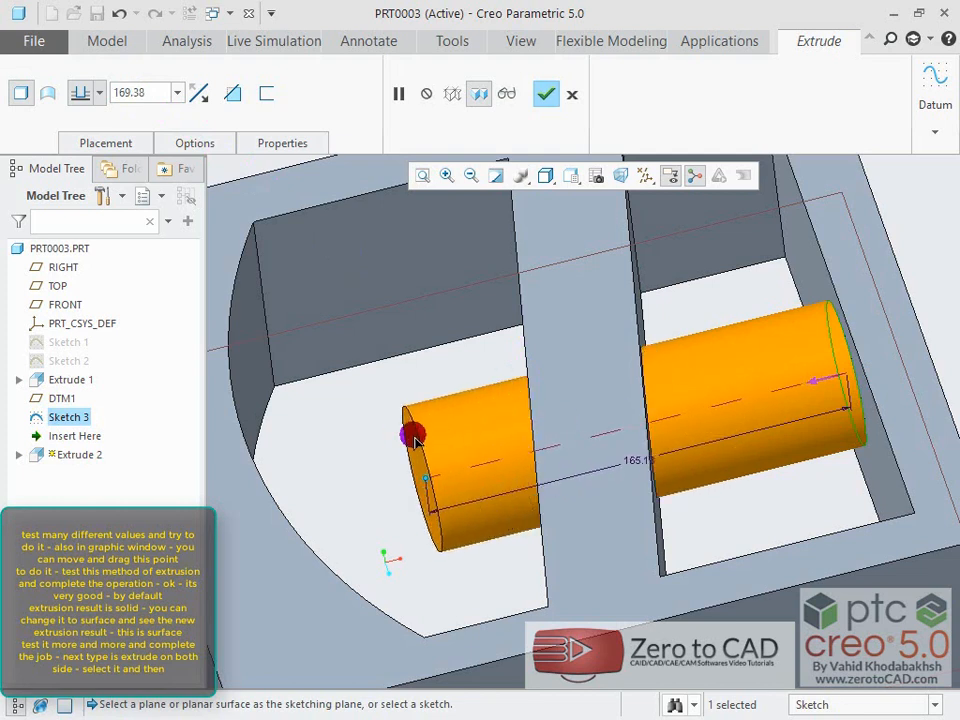
{"action": "left_click", "coordinate": [140, 90]}
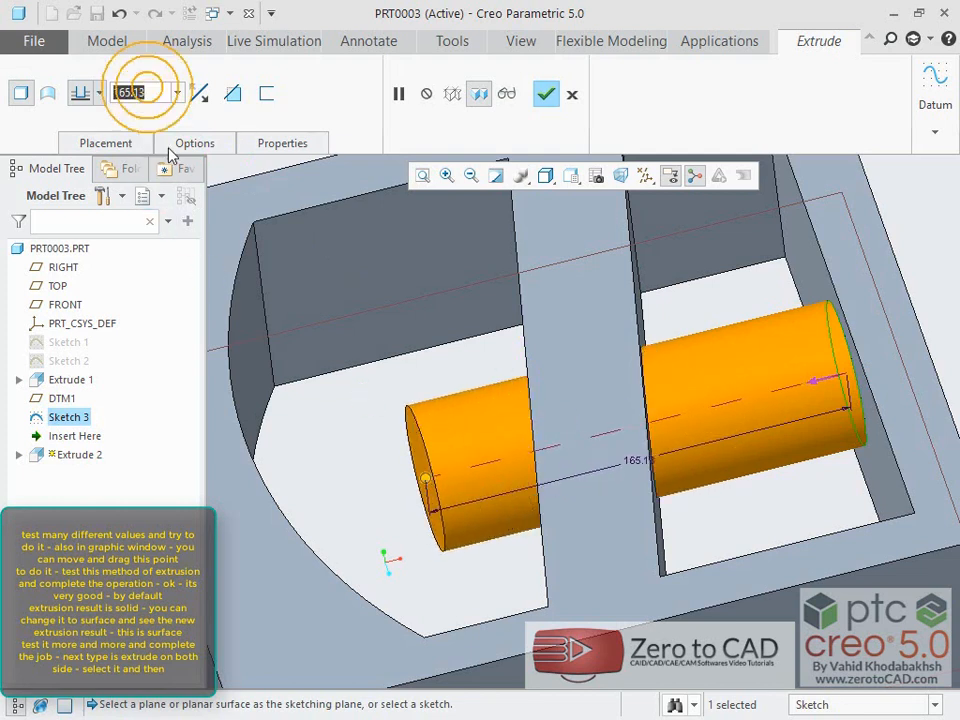
{"action": "left_click_drag", "start_coordinate": [425, 483], "coordinate": [484, 466]}
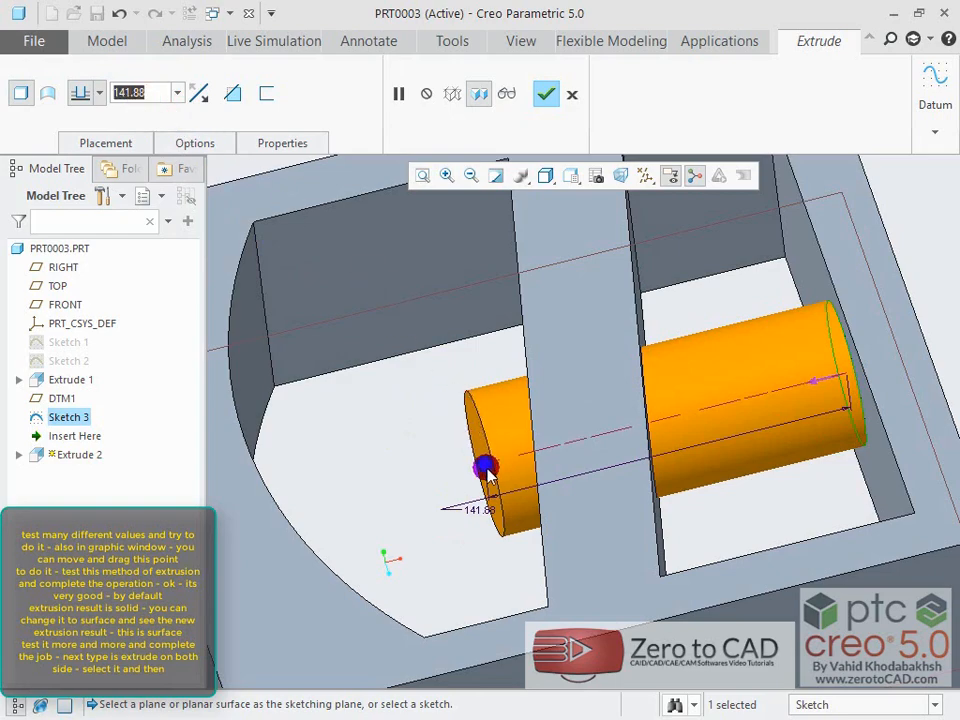
{"action": "left_click_drag", "start_coordinate": [484, 466], "coordinate": [619, 396]}
{"action": "middle_click_drag", "start_coordinate": [619, 396], "coordinate": [651, 373]}
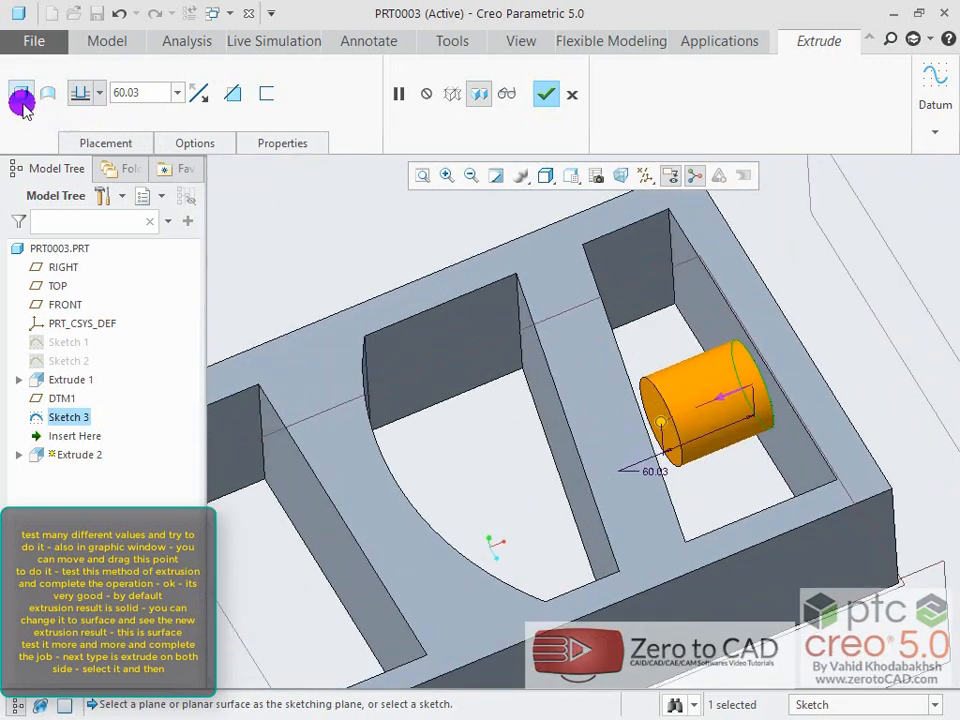
Switch the extrusion to a surface and stretch its depth to about 154, past the slanted rib
{"action": "left_click", "coordinate": [40, 93]}
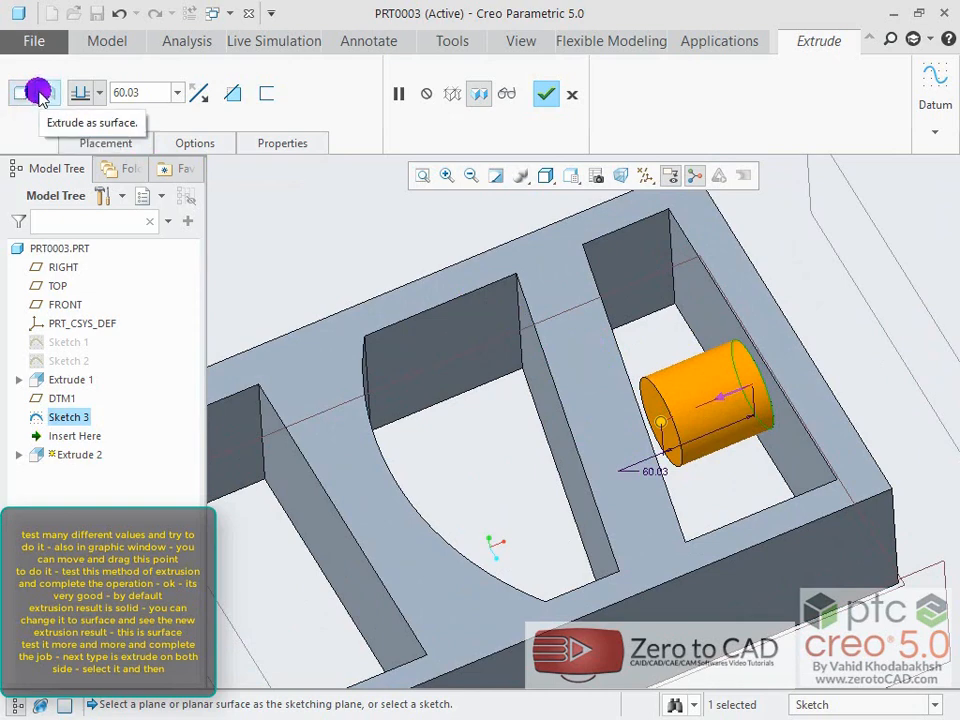
{"action": "scroll", "coordinate": [676, 398], "scroll_direction": "up", "scroll_amount": 5}
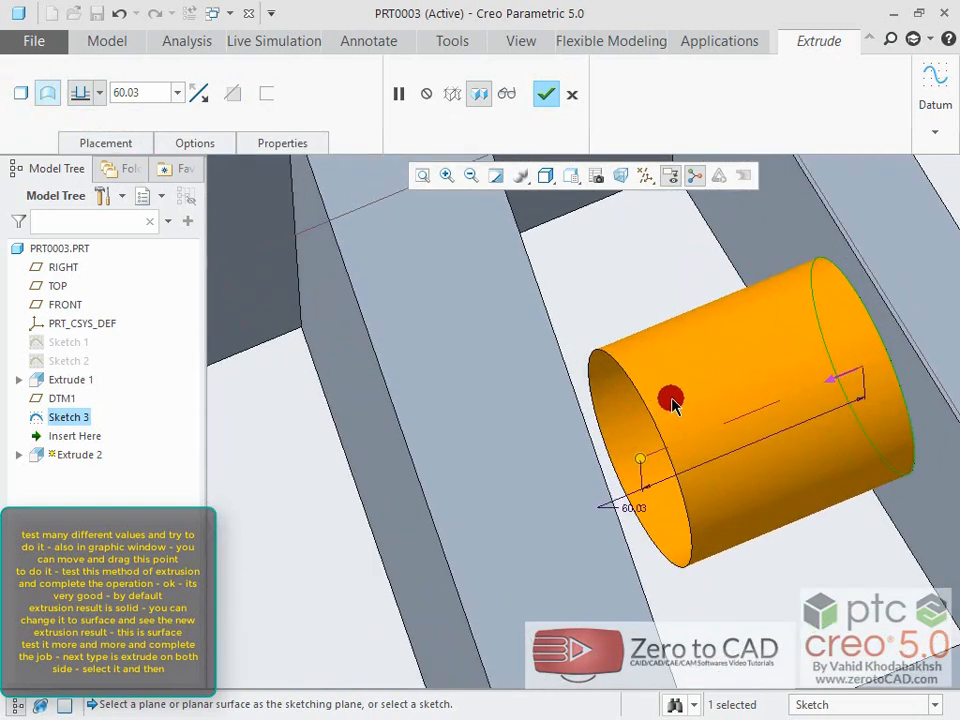
{"action": "scroll", "coordinate": [665, 385], "scroll_direction": "down", "scroll_amount": 1}
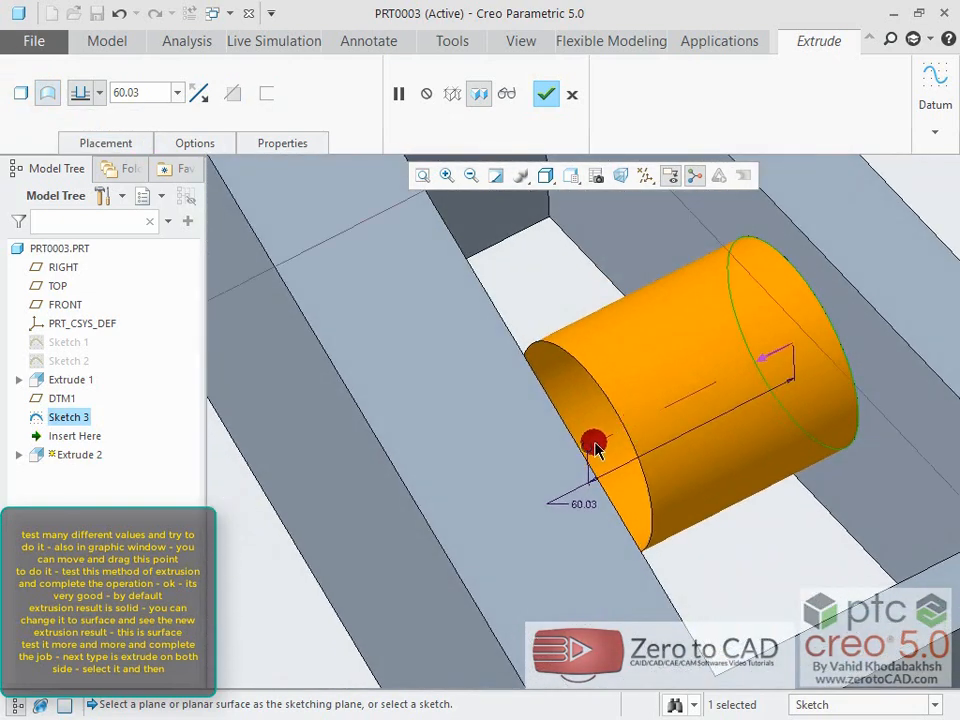
{"action": "left_click_drag", "start_coordinate": [587, 449], "coordinate": [262, 595]}
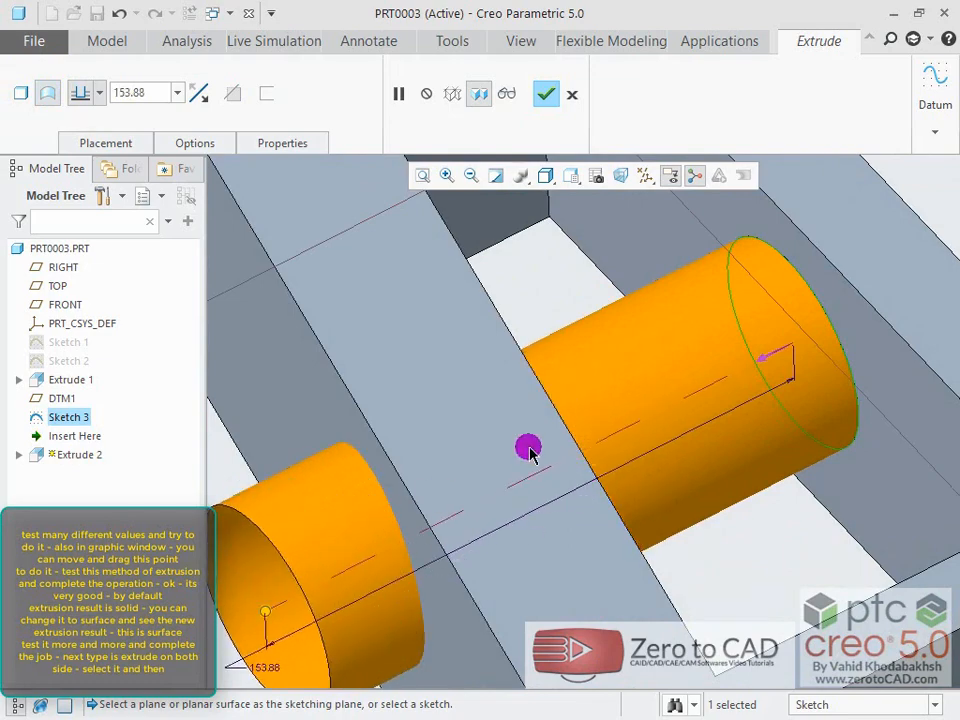
{"action": "scroll", "coordinate": [647, 402], "scroll_direction": "up", "scroll_amount": 2}
{"action": "scroll", "coordinate": [420, 510], "scroll_direction": "down", "scroll_amount": 4}
{"action": "scroll", "coordinate": [454, 463], "scroll_direction": "up", "scroll_amount": 4}
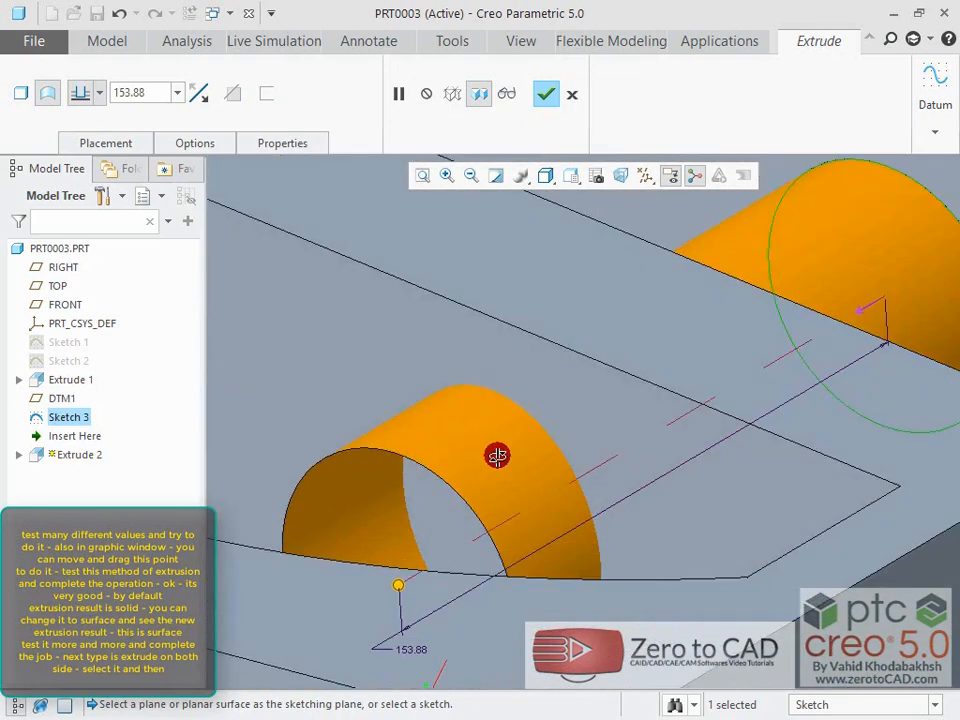
{"action": "middle_click_drag", "start_coordinate": [499, 464], "coordinate": [498, 469]}
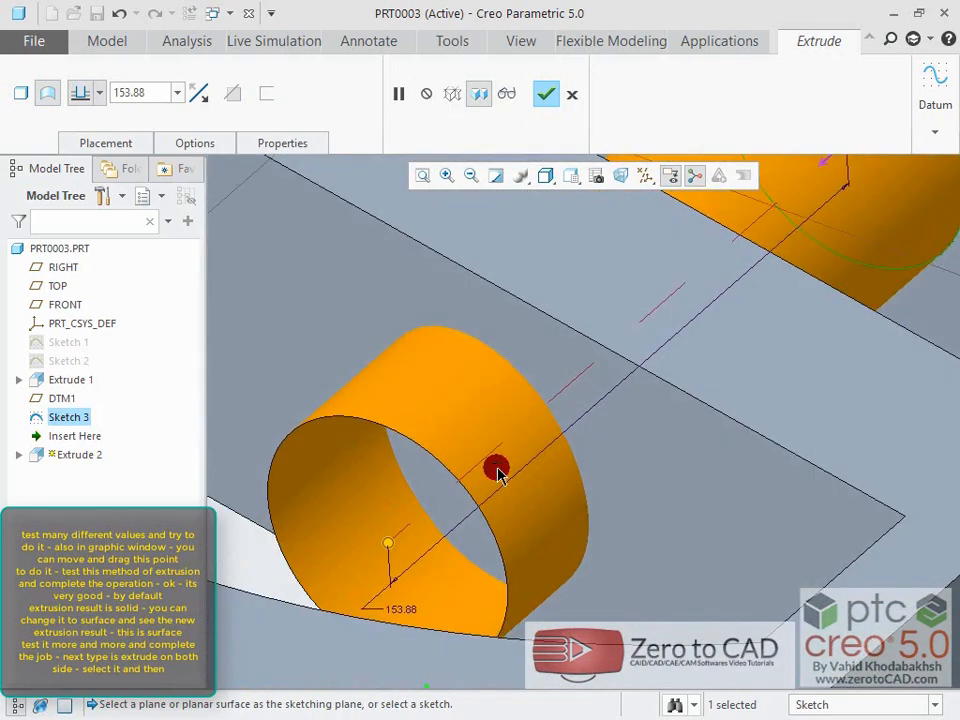
Change the extrusion from a surface back to a solid
{"action": "left_click", "coordinate": [21, 94]}
{"action": "scroll", "coordinate": [523, 413], "scroll_direction": "up", "scroll_amount": 2}
{"action": "scroll", "coordinate": [523, 413], "scroll_direction": "down", "scroll_amount": 5}
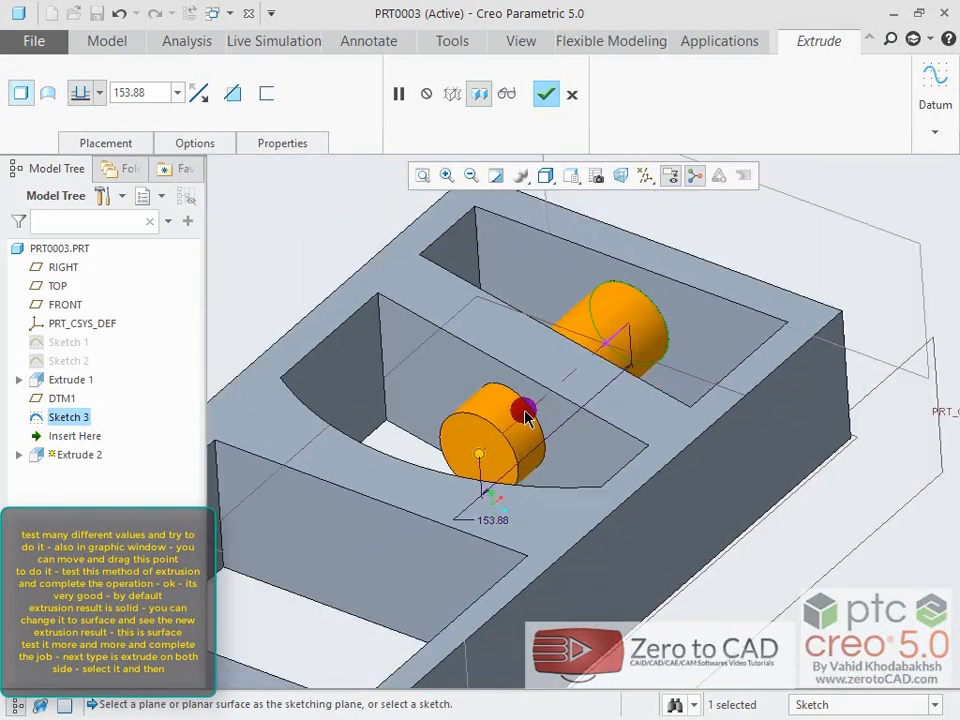
{"action": "middle_click_drag", "start_coordinate": [523, 413], "coordinate": [457, 421]}
Extrude the circle symmetrically on both sides of its sketch plane and shorten the total depth to about 97
{"action": "left_click", "coordinate": [128, 96]}
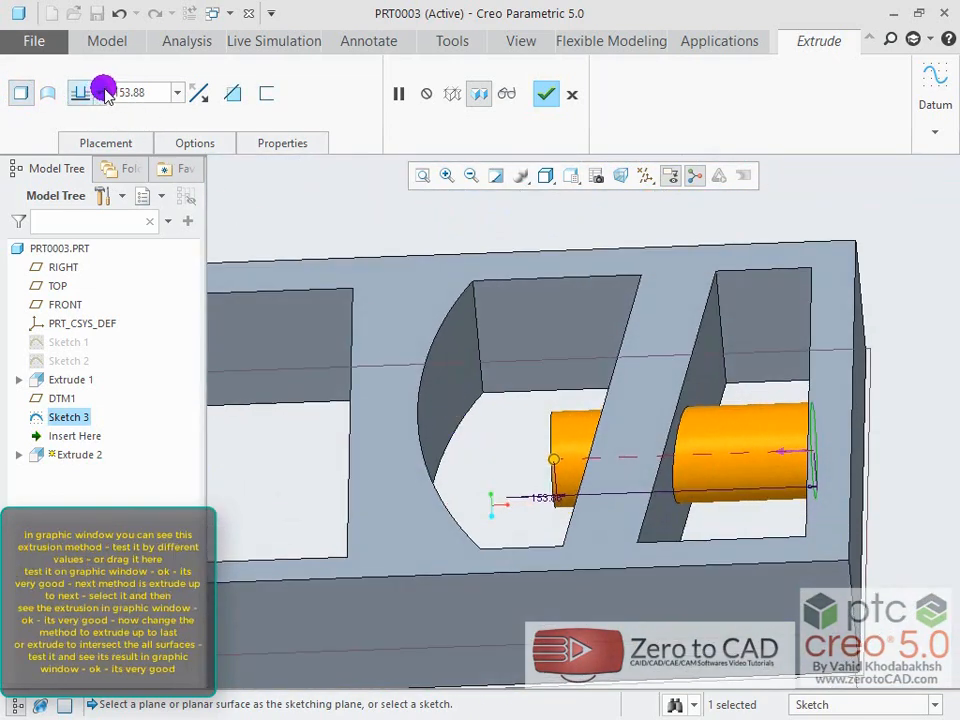
{"action": "left_click", "coordinate": [81, 91]}
{"action": "left_click", "coordinate": [79, 146]}
{"action": "scroll", "coordinate": [624, 390], "scroll_direction": "up", "scroll_amount": 2}
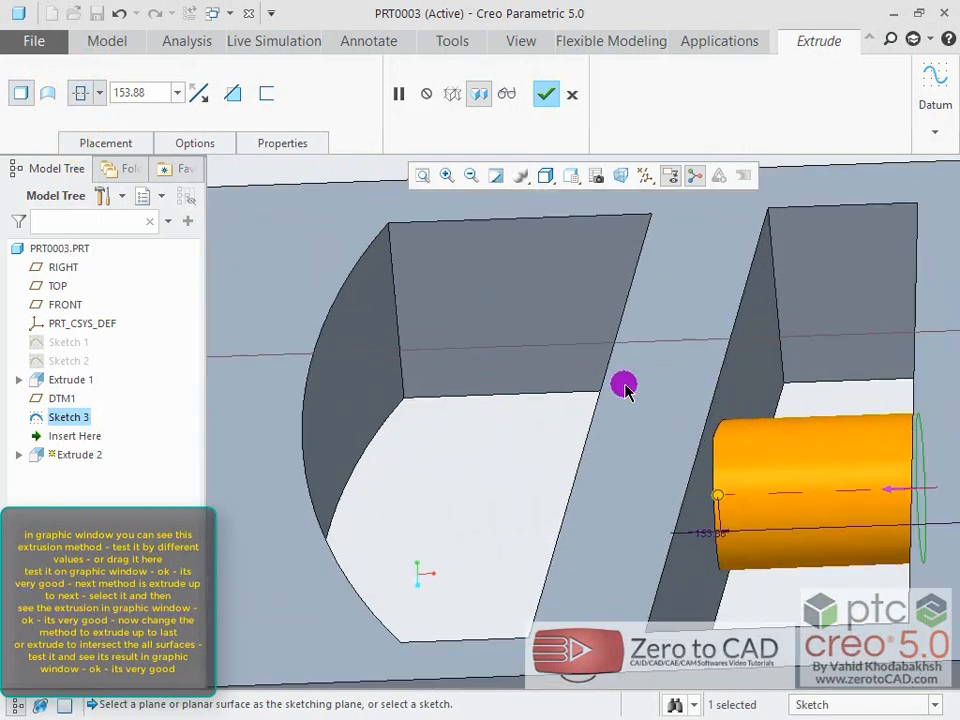
{"action": "scroll", "coordinate": [797, 433], "scroll_direction": "down", "scroll_amount": 3}
{"action": "scroll", "coordinate": [720, 418], "scroll_direction": "up", "scroll_amount": 3}
{"action": "middle_click_drag", "start_coordinate": [720, 418], "coordinate": [711, 491]}
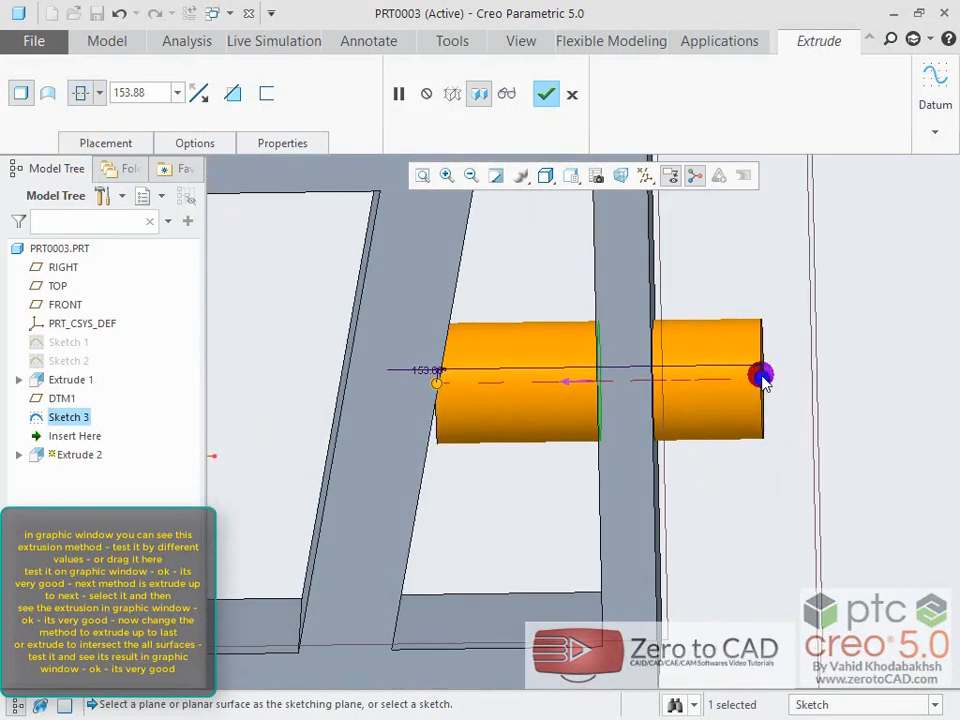
{"action": "left_click_drag", "start_coordinate": [760, 377], "coordinate": [703, 392]}
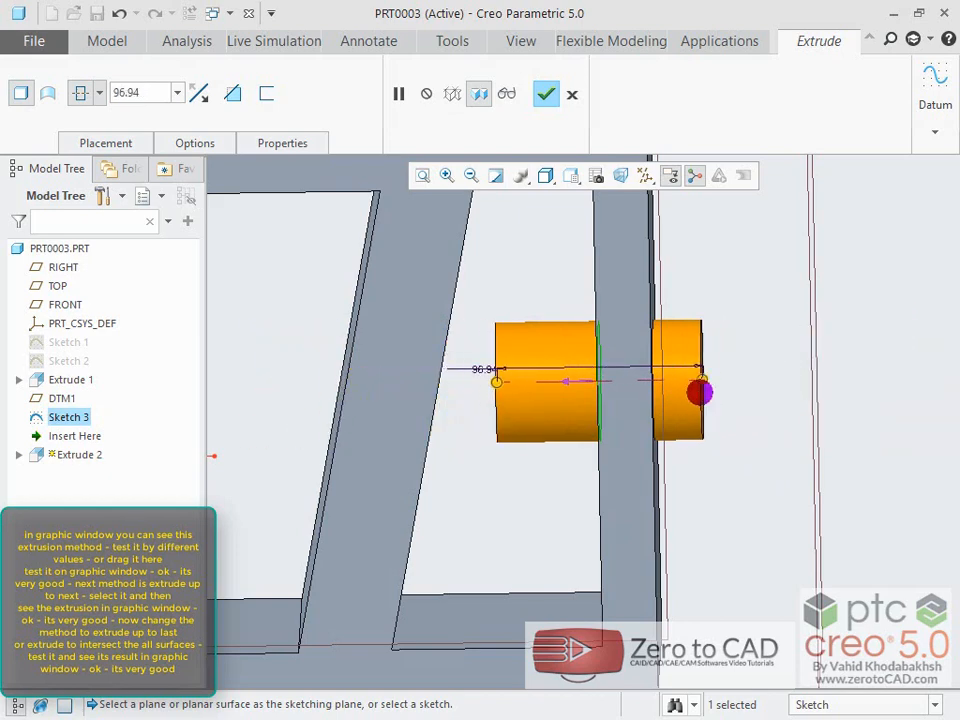
{"action": "scroll", "coordinate": [700, 475], "scroll_direction": "down", "scroll_amount": 5}
{"action": "middle_click_drag", "start_coordinate": [699, 471], "coordinate": [606, 414]}
{"action": "scroll", "coordinate": [517, 418], "scroll_direction": "up", "scroll_amount": 3}
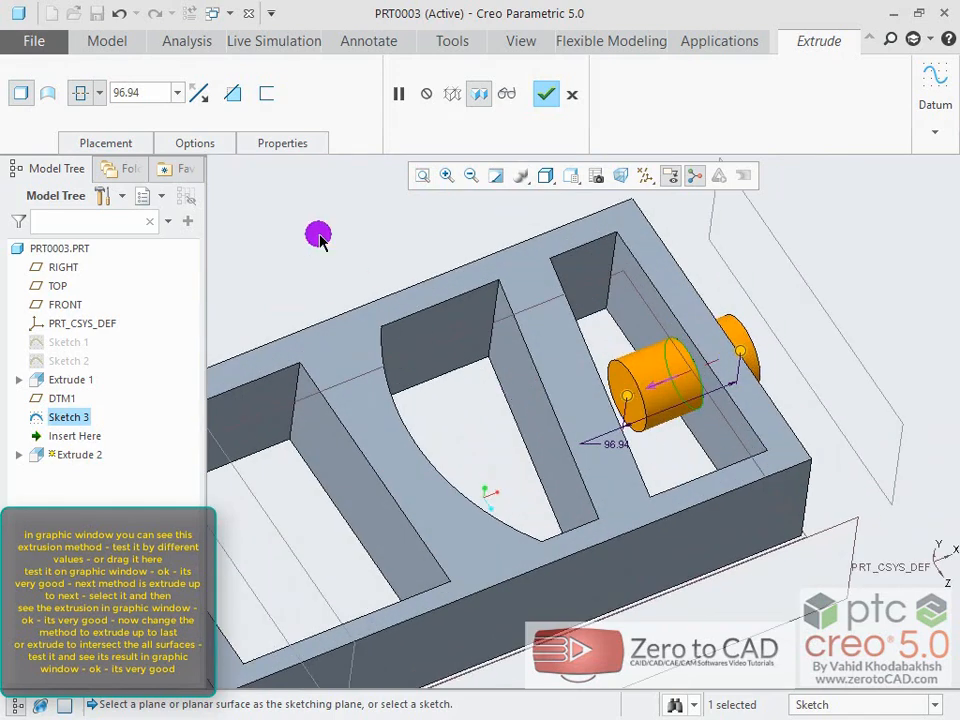
Change the depth type so the extrusion runs up to the next surface, and inspect where it meets the slanted rib
{"action": "left_click", "coordinate": [100, 95]}
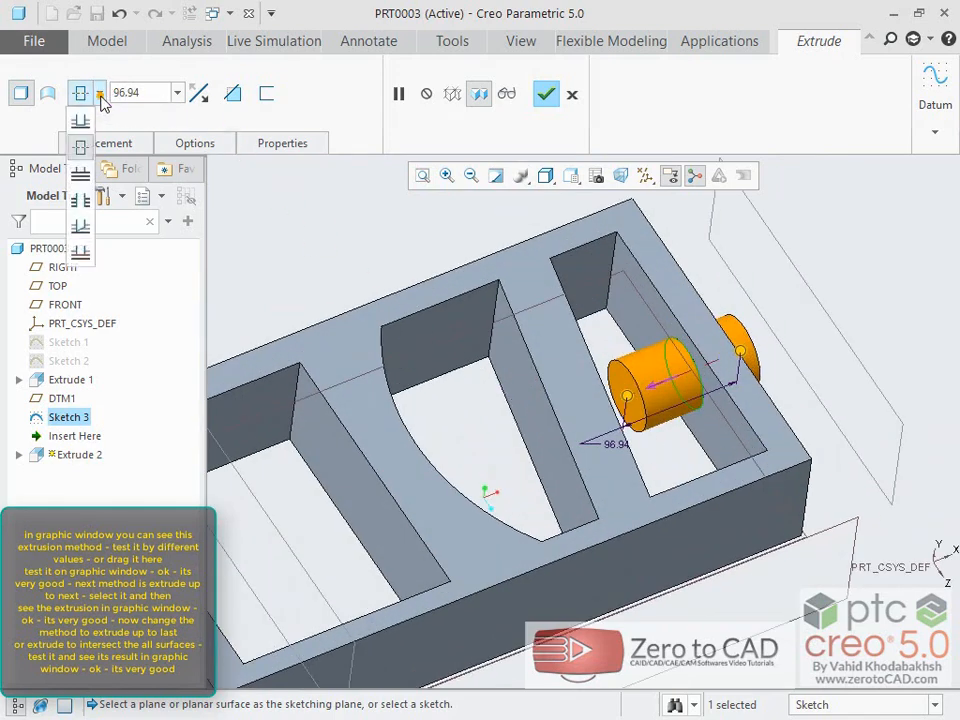
{"action": "left_click", "coordinate": [78, 175]}
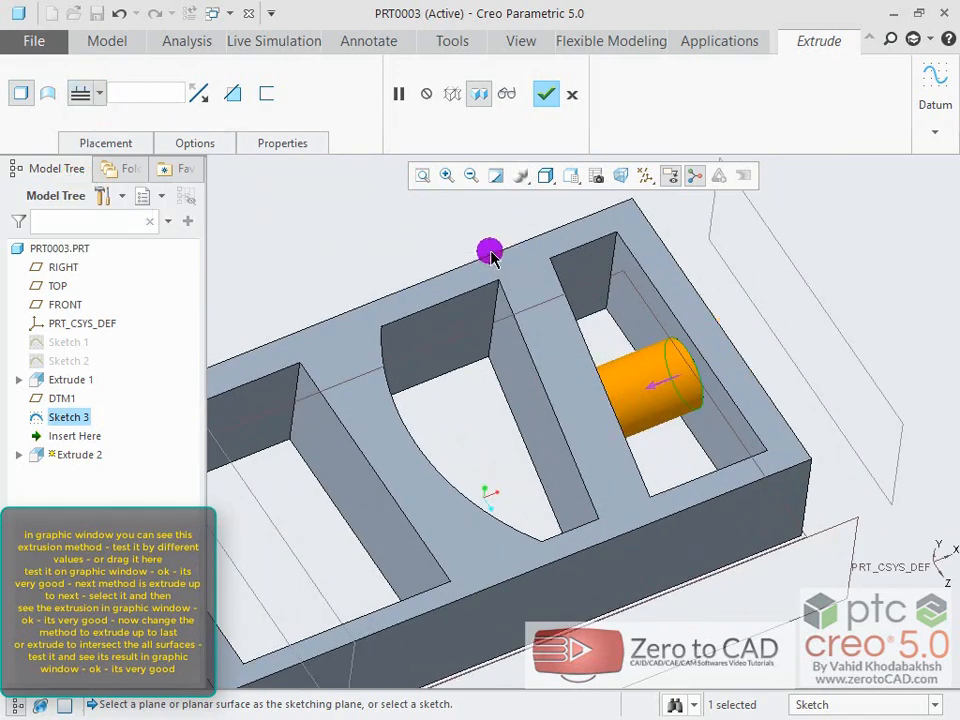
{"action": "middle_click_drag", "start_coordinate": [493, 253], "coordinate": [434, 305]}
{"action": "scroll", "coordinate": [645, 498], "scroll_direction": "up", "scroll_amount": 3}
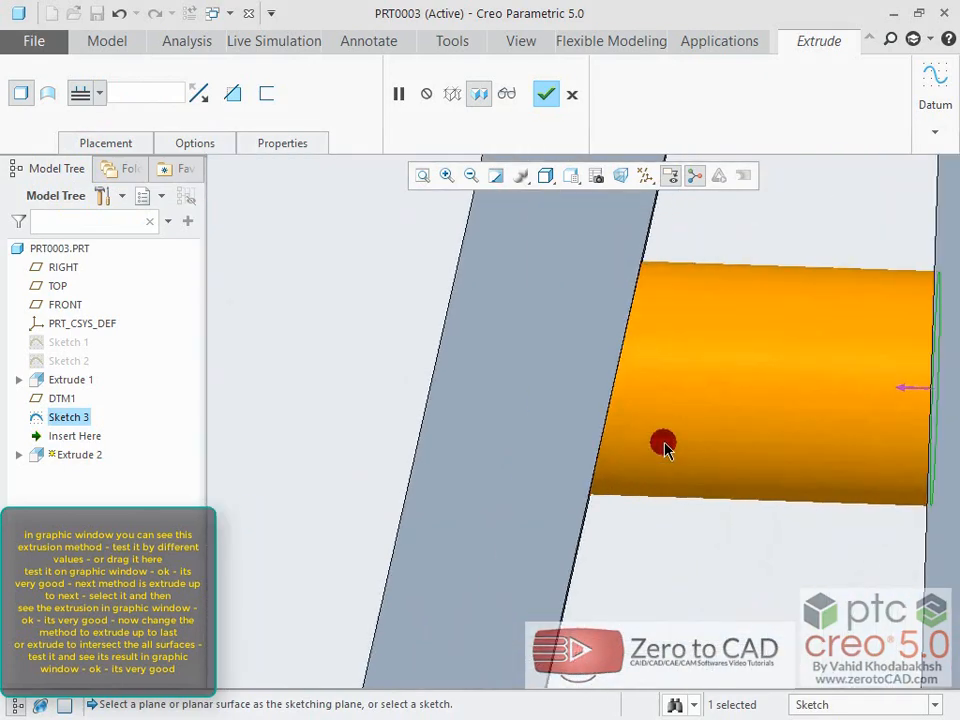
{"action": "scroll", "coordinate": [664, 444], "scroll_direction": "down", "scroll_amount": 1}
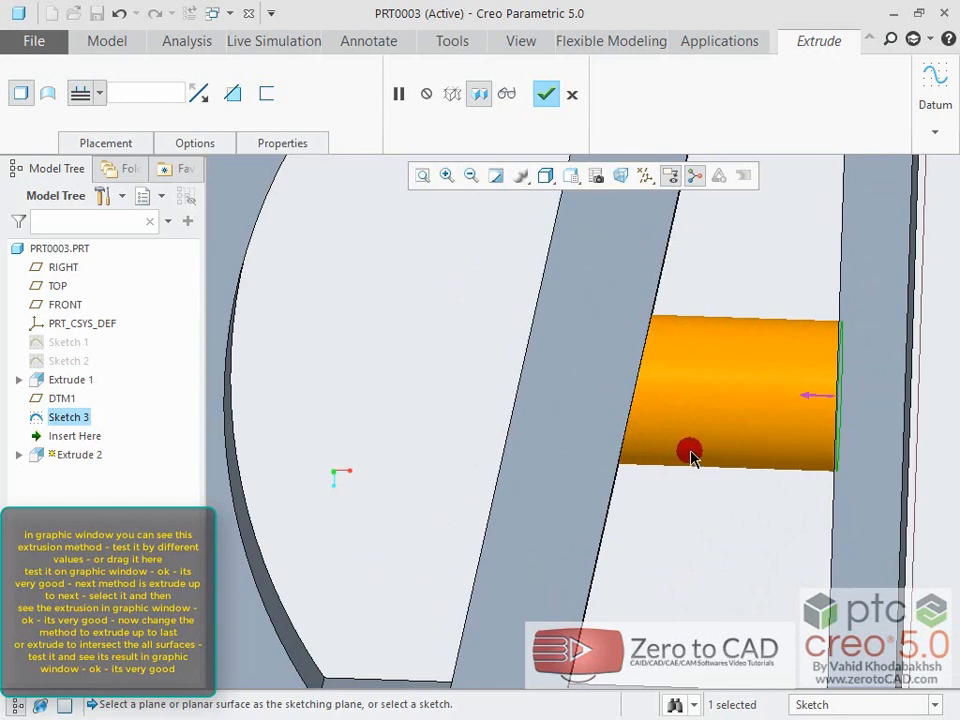
{"action": "scroll", "coordinate": [590, 390], "scroll_direction": "down", "scroll_amount": 4}
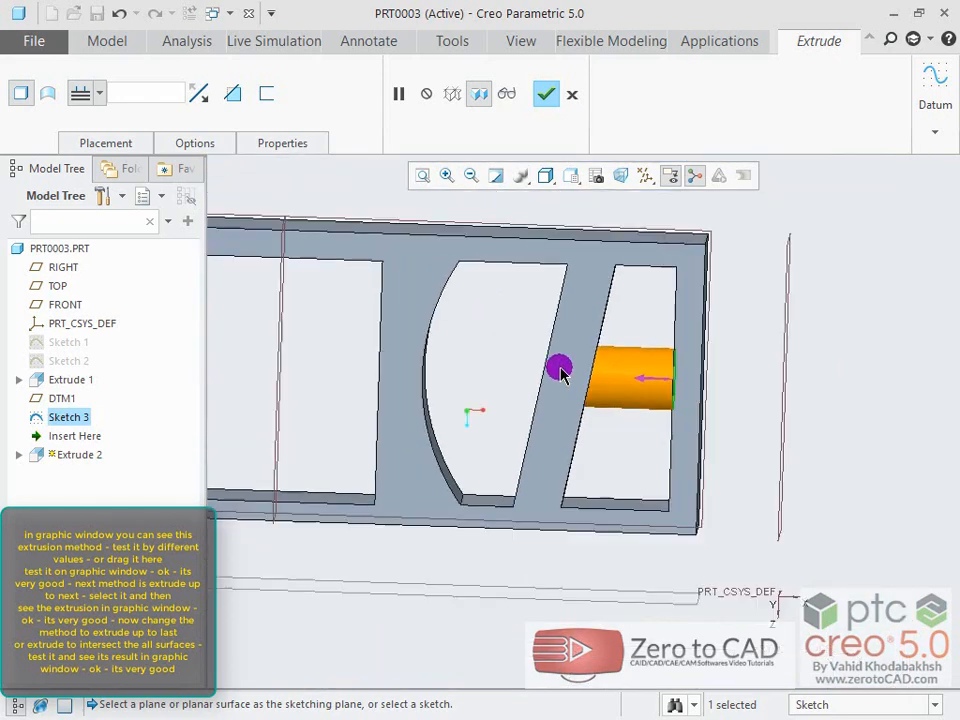
{"action": "scroll", "coordinate": [262, 272], "scroll_direction": "up", "scroll_amount": 1}
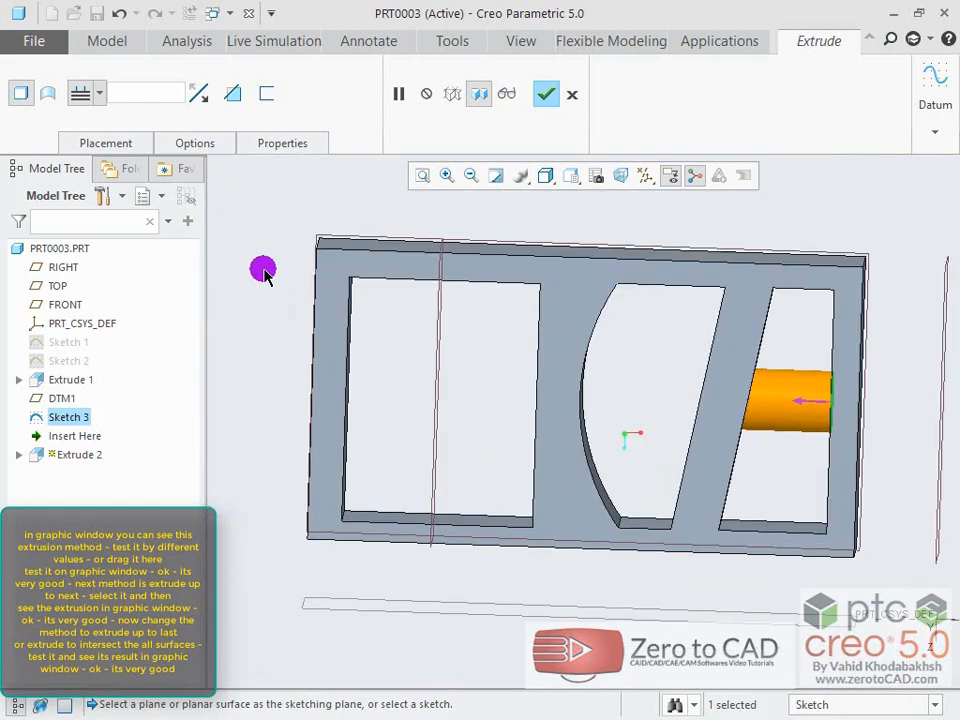
Change the depth type so the extrusion intersects all surfaces, and inspect its end at the block's far wall
{"action": "left_click", "coordinate": [100, 94]}
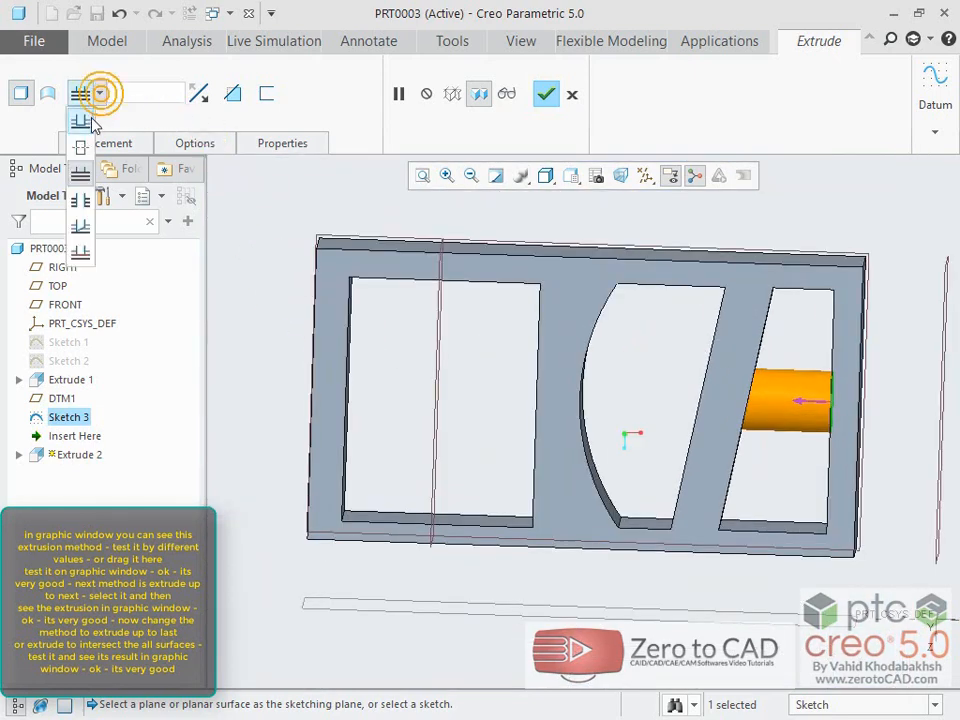
{"action": "left_click", "coordinate": [80, 200]}
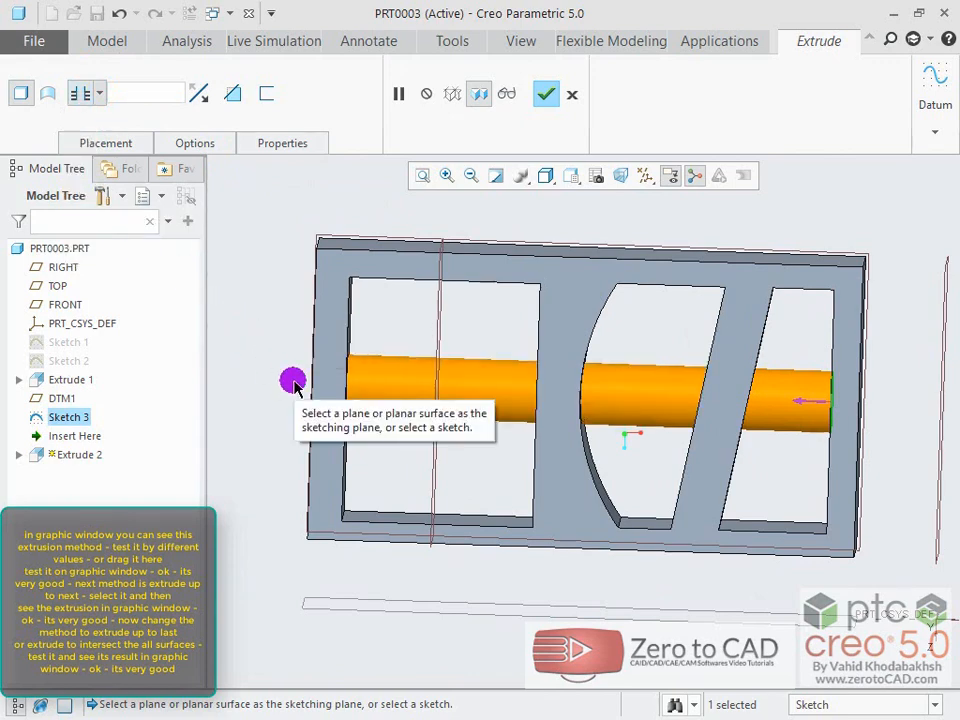
{"action": "scroll", "coordinate": [293, 380], "scroll_direction": "up", "scroll_amount": 5}
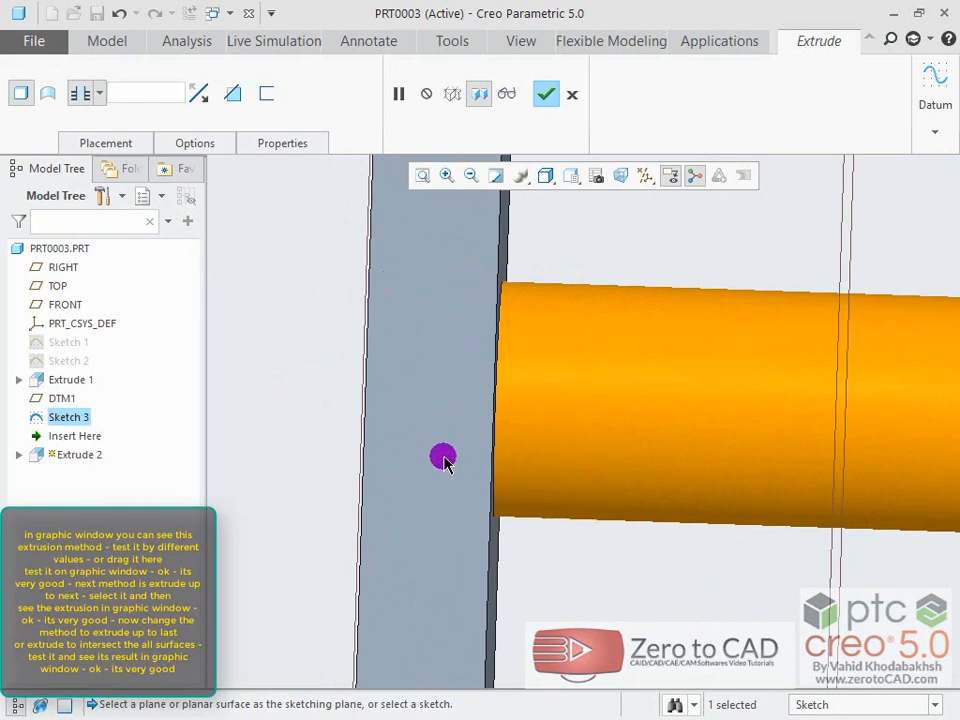
{"action": "scroll", "coordinate": [443, 458], "scroll_direction": "down", "scroll_amount": 6}
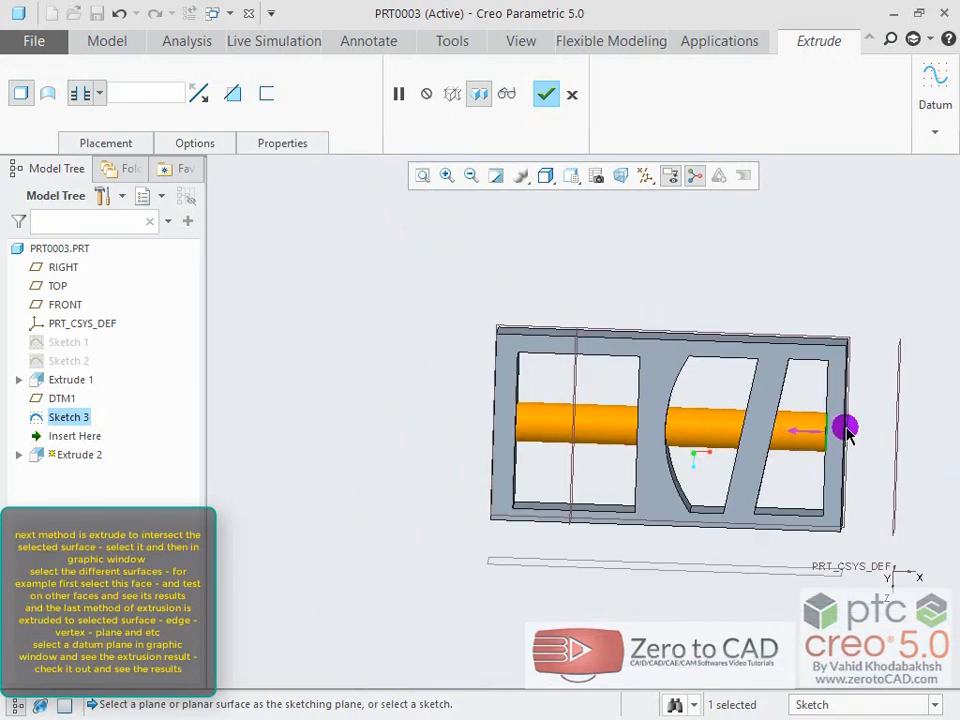
{"action": "scroll", "coordinate": [845, 430], "scroll_direction": "up", "scroll_amount": 2}
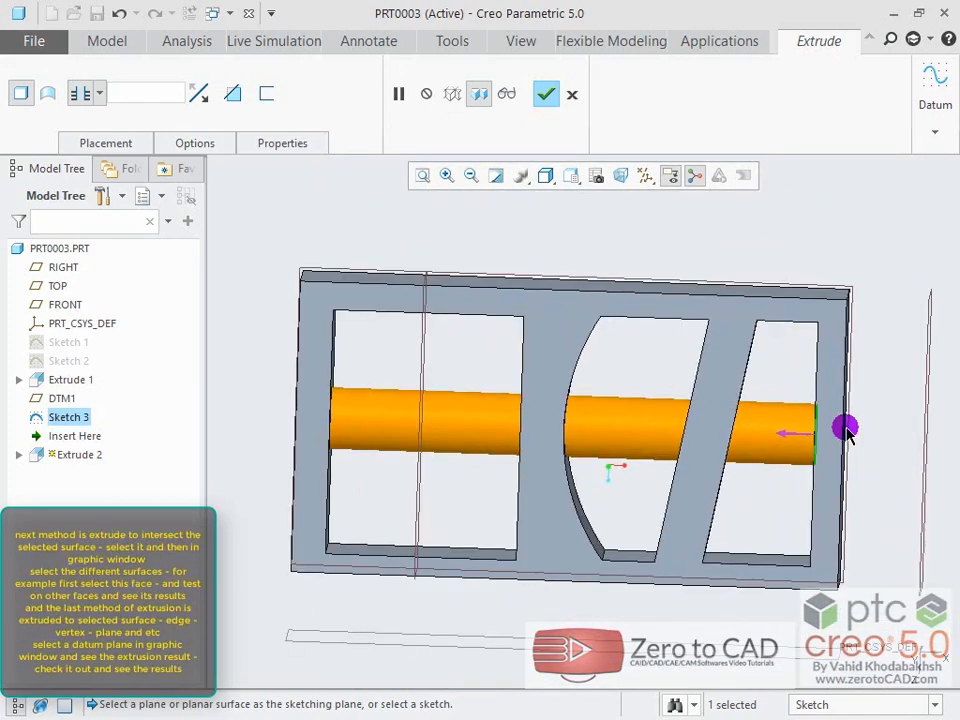
Change the depth type to intersect a selected surface, pick the middle pocket's curved wall, and inspect where the cylinder ends
{"action": "left_click", "coordinate": [97, 93]}
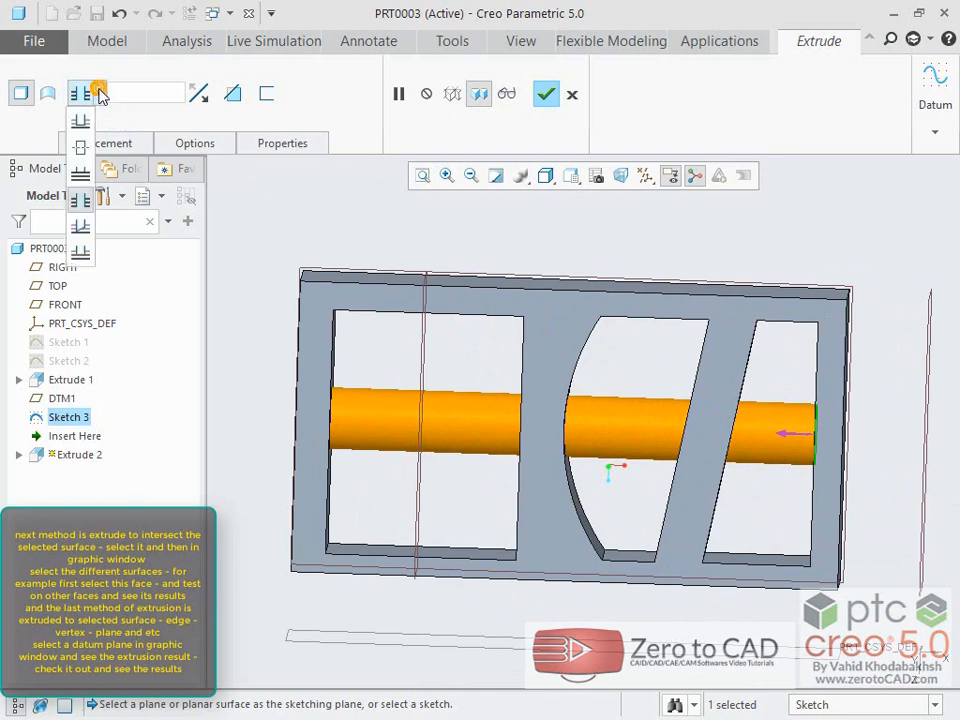
{"action": "left_click", "coordinate": [77, 225]}
{"action": "middle_click_drag", "start_coordinate": [407, 399], "coordinate": [470, 385]}
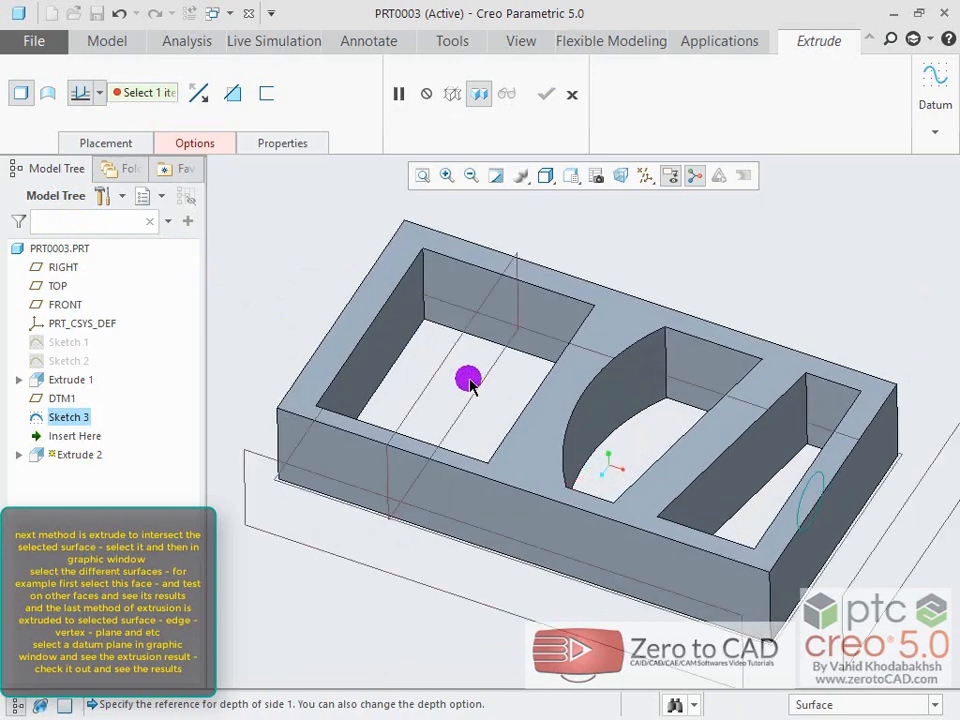
{"action": "scroll", "coordinate": [671, 479], "scroll_direction": "down", "scroll_amount": 3}
{"action": "scroll", "coordinate": [667, 465], "scroll_direction": "up", "scroll_amount": 1}
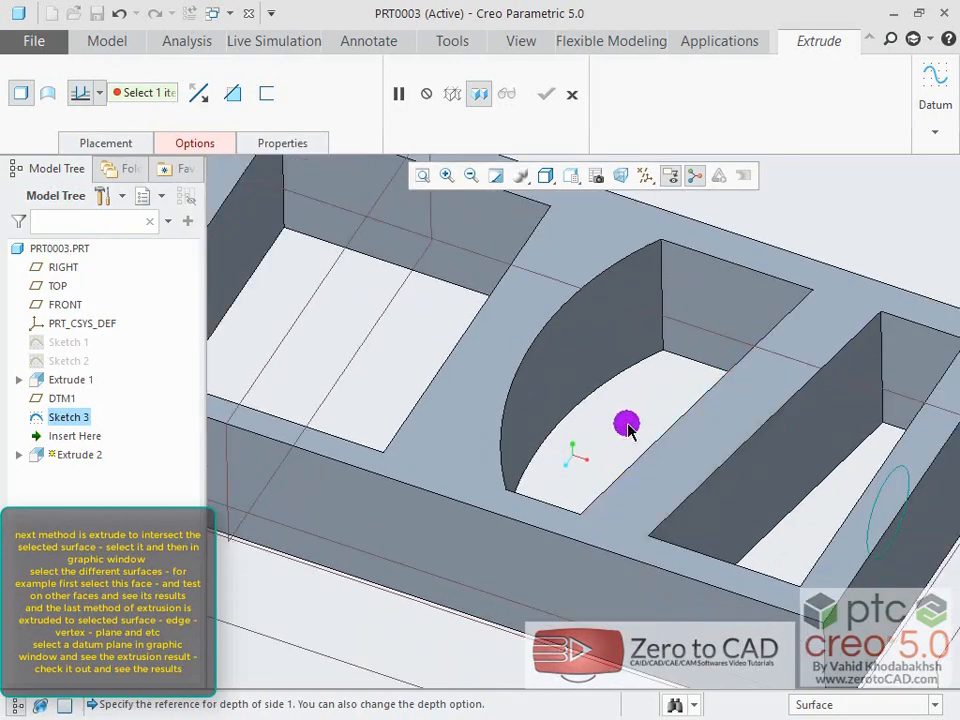
{"action": "left_click", "coordinate": [563, 373]}
{"action": "middle_click_drag", "start_coordinate": [636, 306], "coordinate": [643, 366]}
{"action": "scroll", "coordinate": [503, 392], "scroll_direction": "down", "scroll_amount": 5}
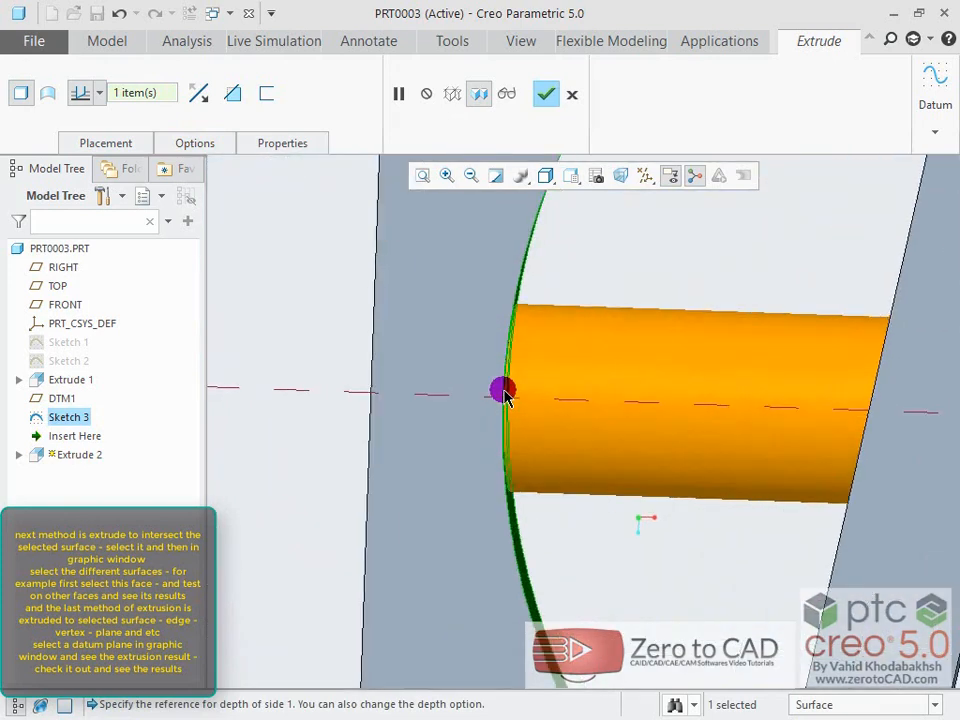
{"action": "scroll", "coordinate": [503, 392], "scroll_direction": "down", "scroll_amount": 1}
{"action": "scroll", "coordinate": [502, 390], "scroll_direction": "up", "scroll_amount": 6}
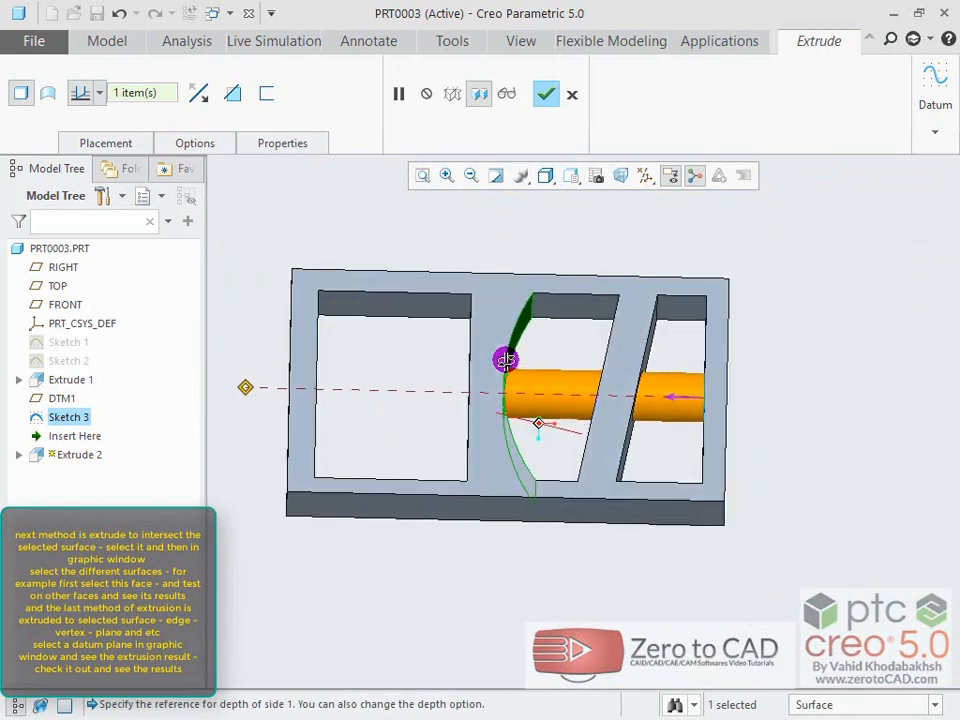
Try other pocket faces as the surface to intersect, ending with the far end wall of the large rectangular pocket
{"action": "middle_click_drag", "start_coordinate": [506, 361], "coordinate": [460, 383]}
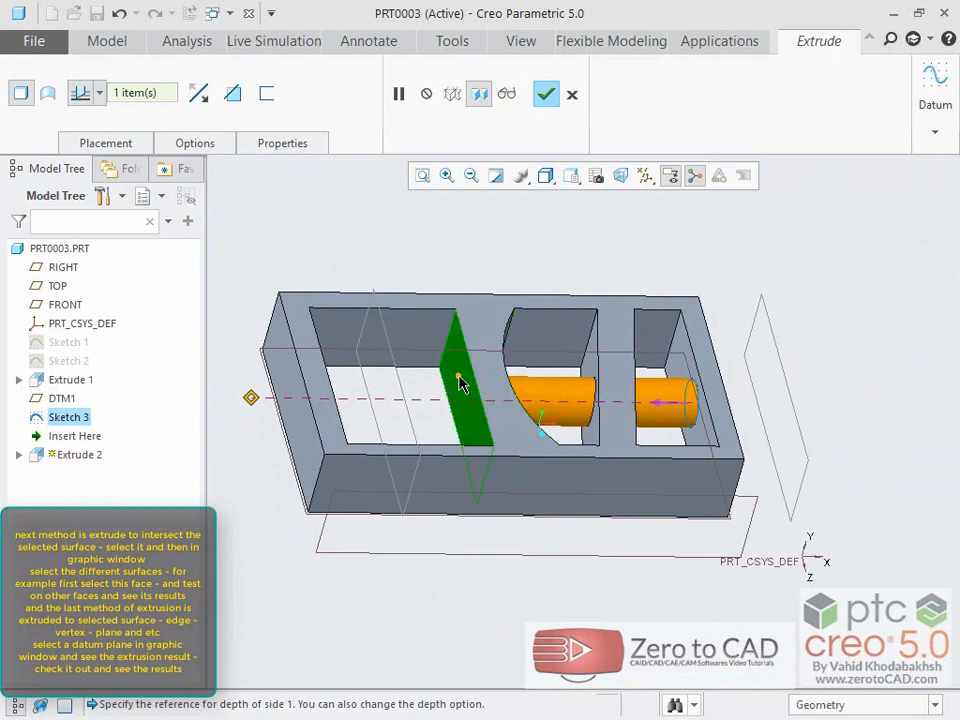
{"action": "left_click", "coordinate": [562, 347]}
{"action": "middle_click_drag", "start_coordinate": [562, 347], "coordinate": [407, 397]}
{"action": "left_click", "coordinate": [375, 368]}
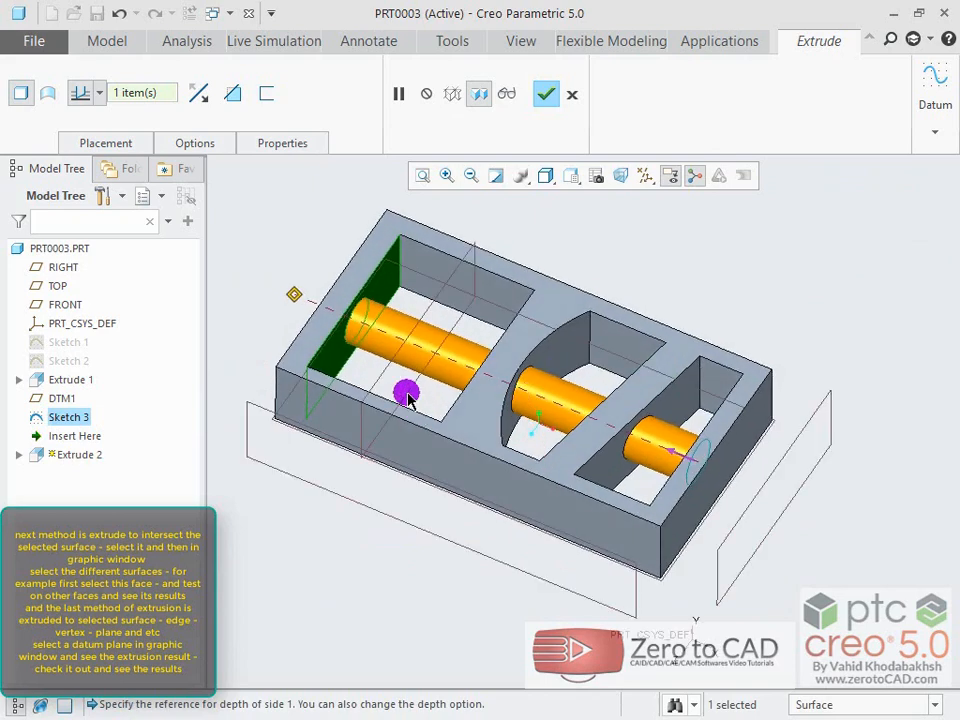
Change the depth type to extrude up to a selected reference, and pick datum plane DTM1 in the large pocket
{"action": "left_click", "coordinate": [102, 95]}
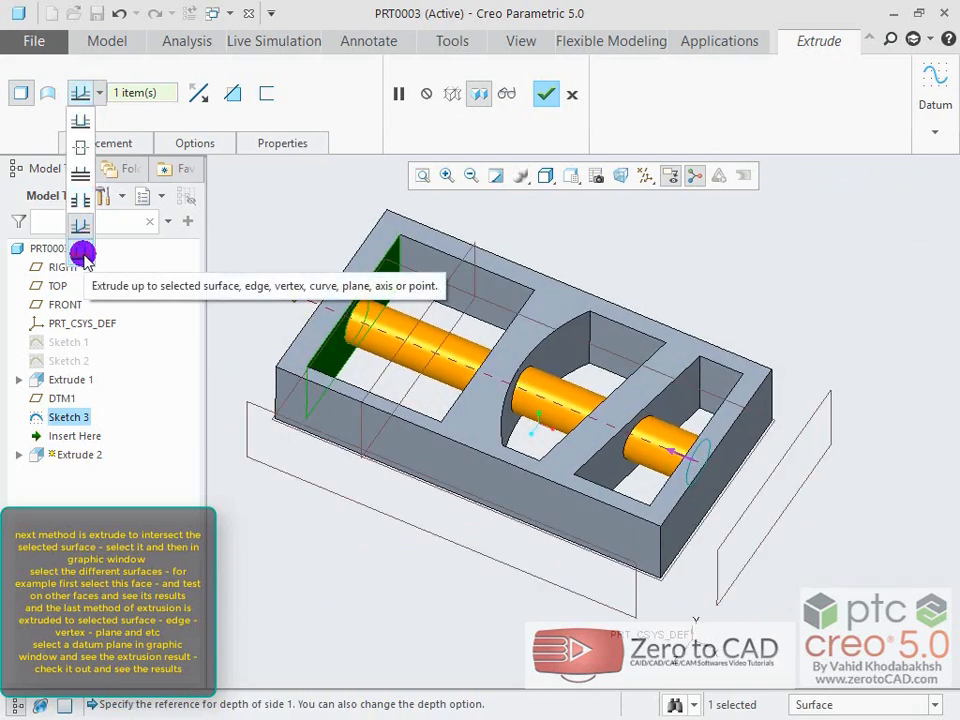
{"action": "left_click", "coordinate": [83, 255]}
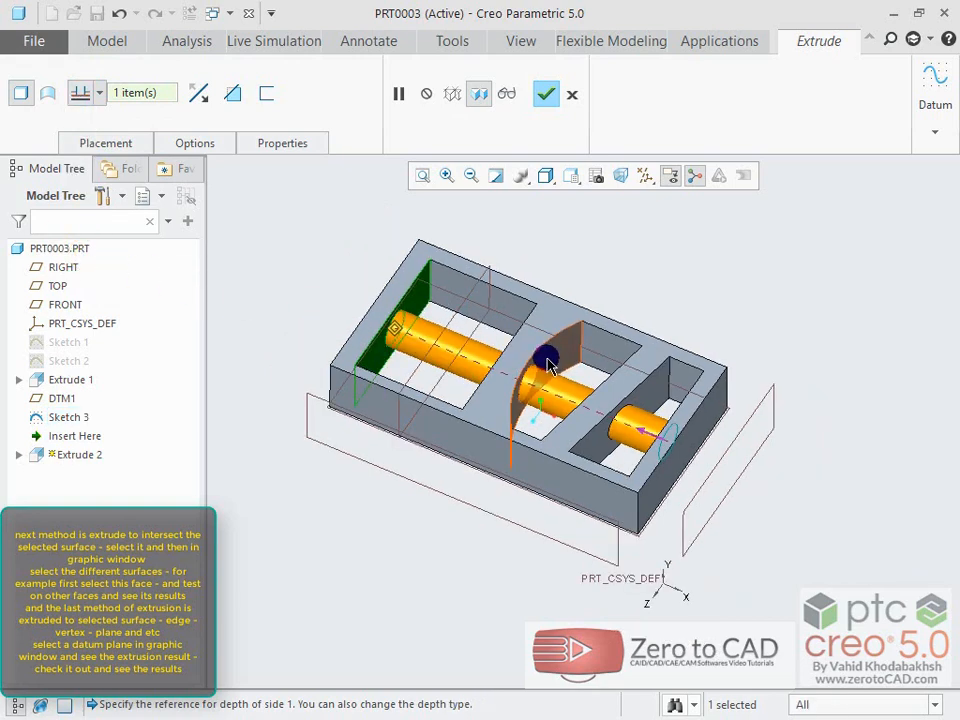
{"action": "scroll", "coordinate": [330, 310], "scroll_direction": "up", "scroll_amount": 3}
{"action": "left_click", "coordinate": [493, 431]}
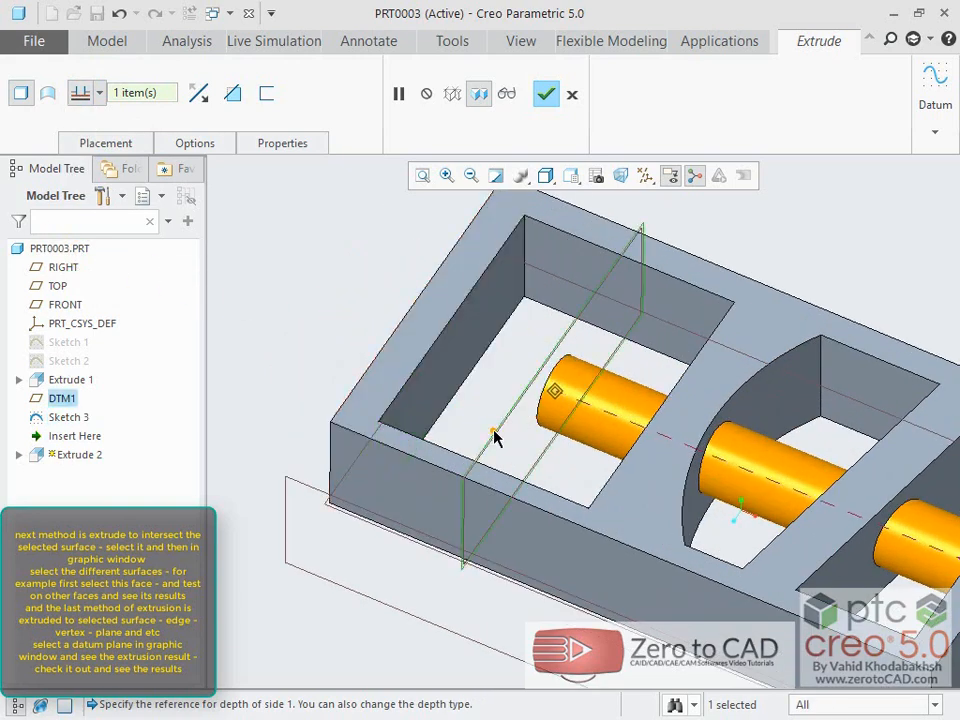
{"action": "middle_click_drag", "start_coordinate": [440, 355], "coordinate": [393, 282]}
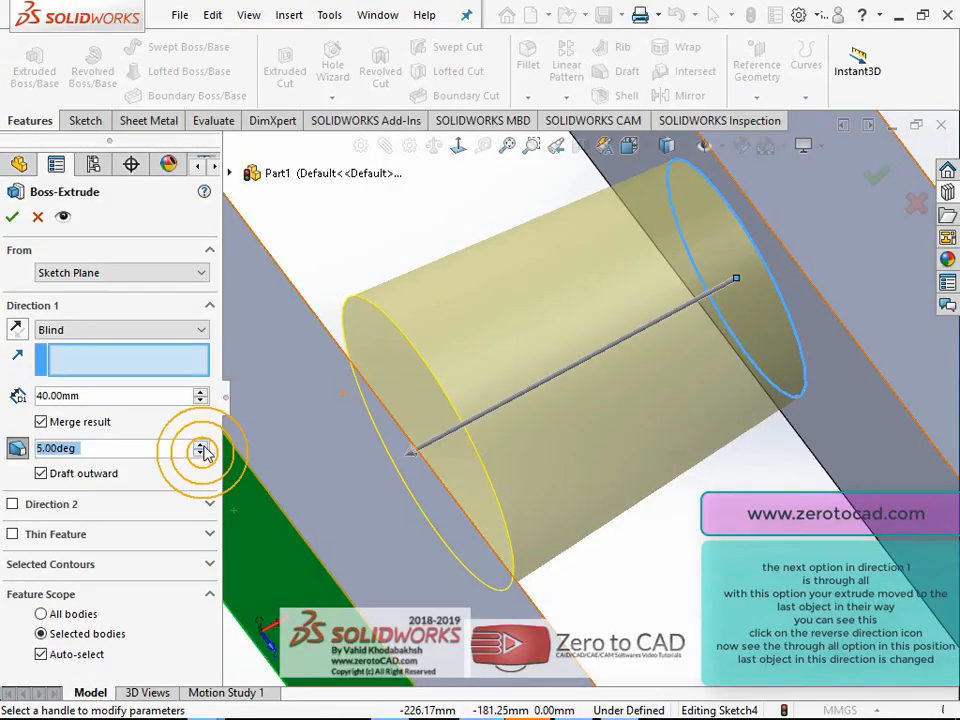
In SOLIDWORKS, raise the Boss-Extrude's outward draft angle to 16 degrees, and turn the draft off after viewing the taper
{"action": "left_click", "coordinate": [201, 447]}
{"action": "left_click", "coordinate": [201, 447]}
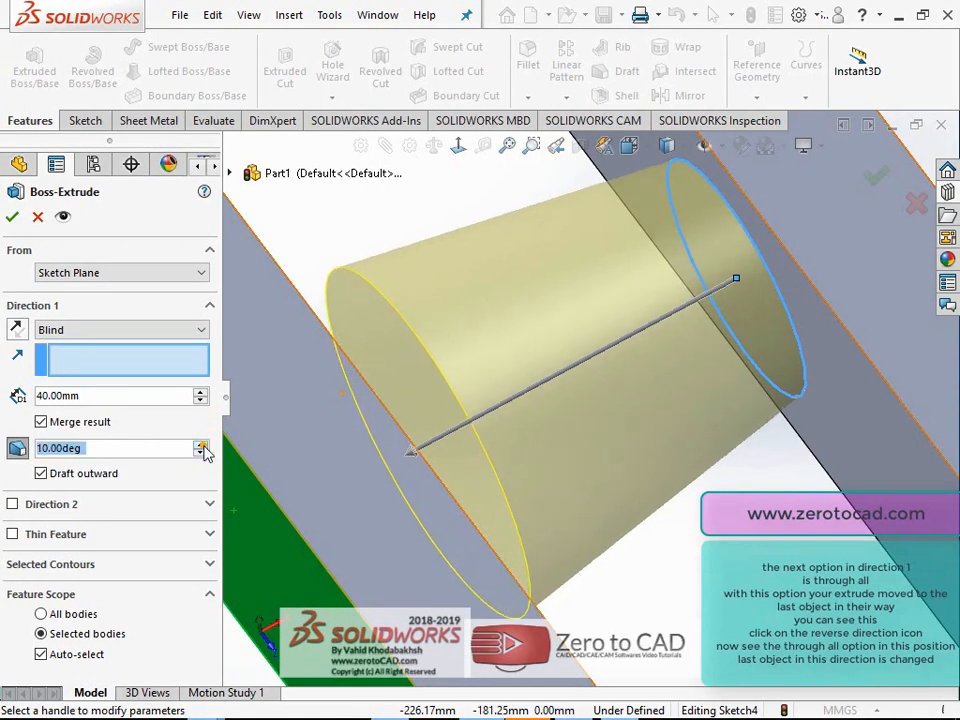
{"action": "left_click", "coordinate": [201, 447]}
{"action": "left_click", "coordinate": [201, 446]}
{"action": "scroll", "coordinate": [497, 405], "scroll_direction": "up", "scroll_amount": 3}
{"action": "middle_click_drag", "start_coordinate": [497, 405], "coordinate": [499, 373]}
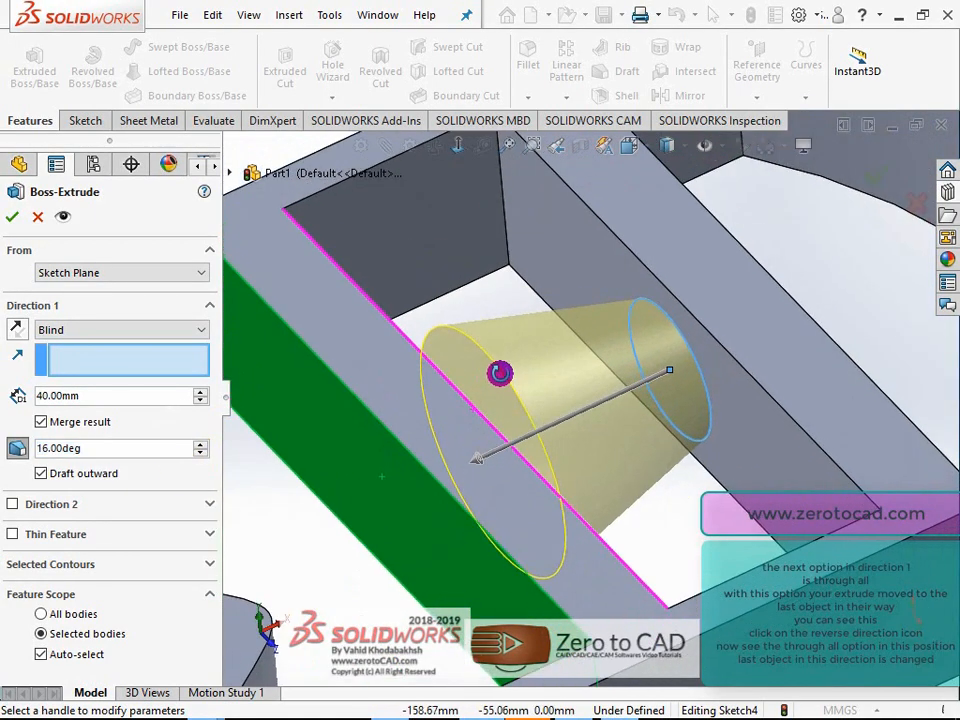
{"action": "left_click", "coordinate": [15, 450]}
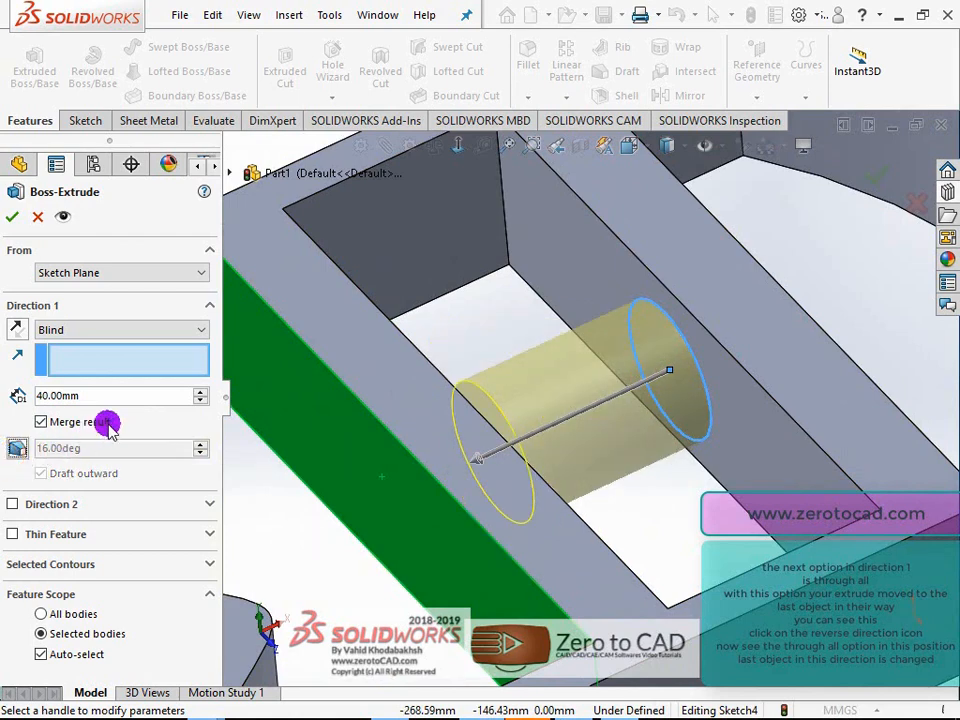
{"action": "middle_click_drag", "start_coordinate": [237, 412], "coordinate": [480, 377]}
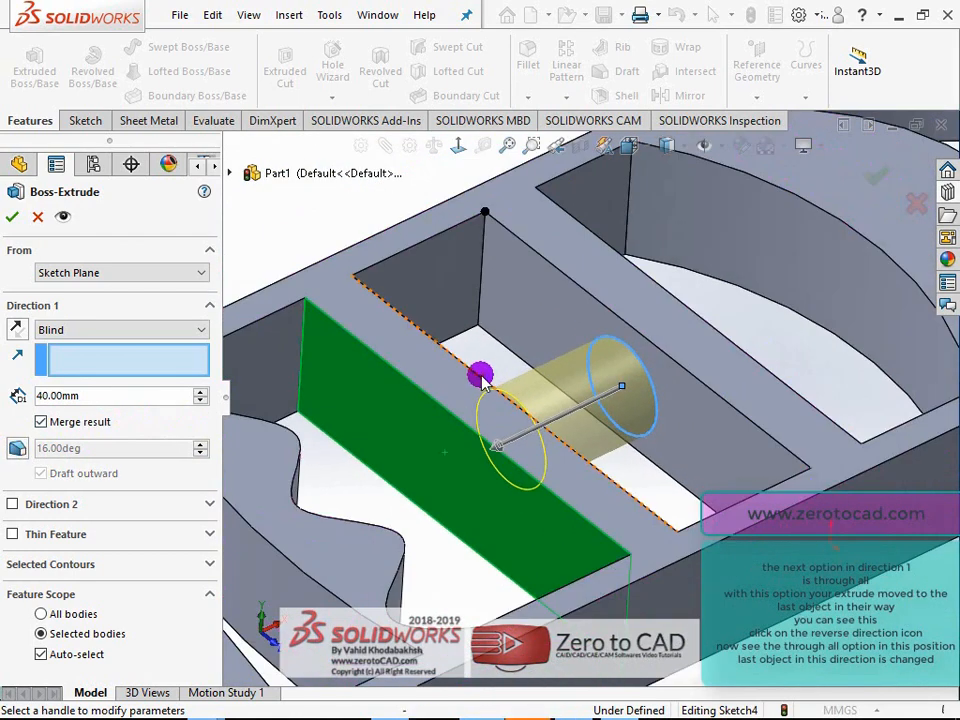
Change the Direction 1 end condition to Through All, and inspect the extrusion's end at the separate cylinder
{"action": "left_click", "coordinate": [64, 329]}
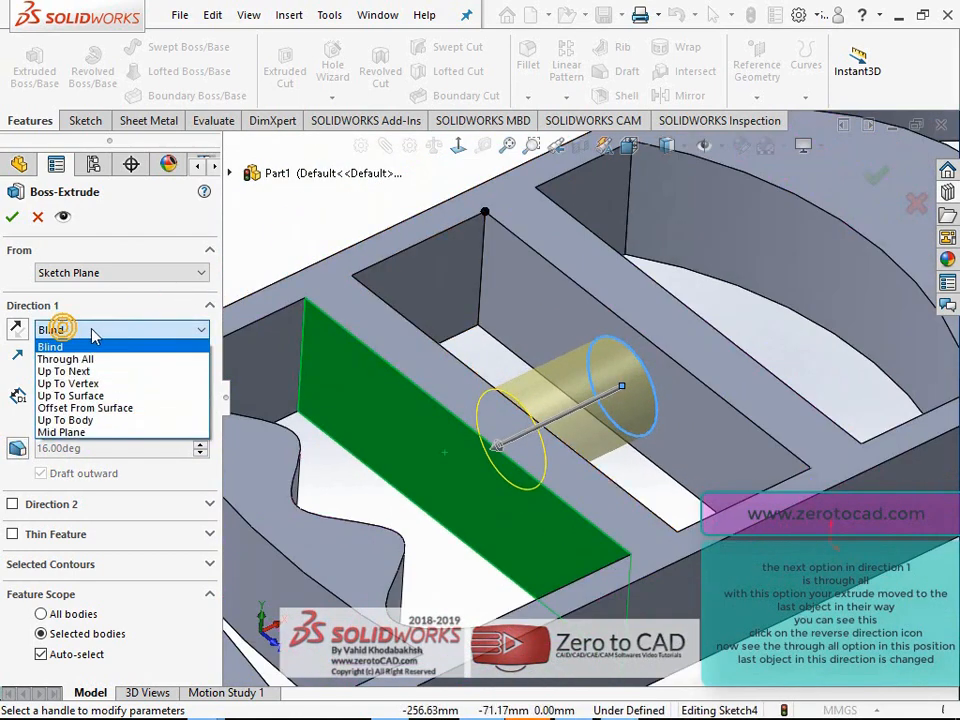
{"action": "left_click", "coordinate": [88, 359]}
{"action": "scroll", "coordinate": [553, 369], "scroll_direction": "up", "scroll_amount": 5}
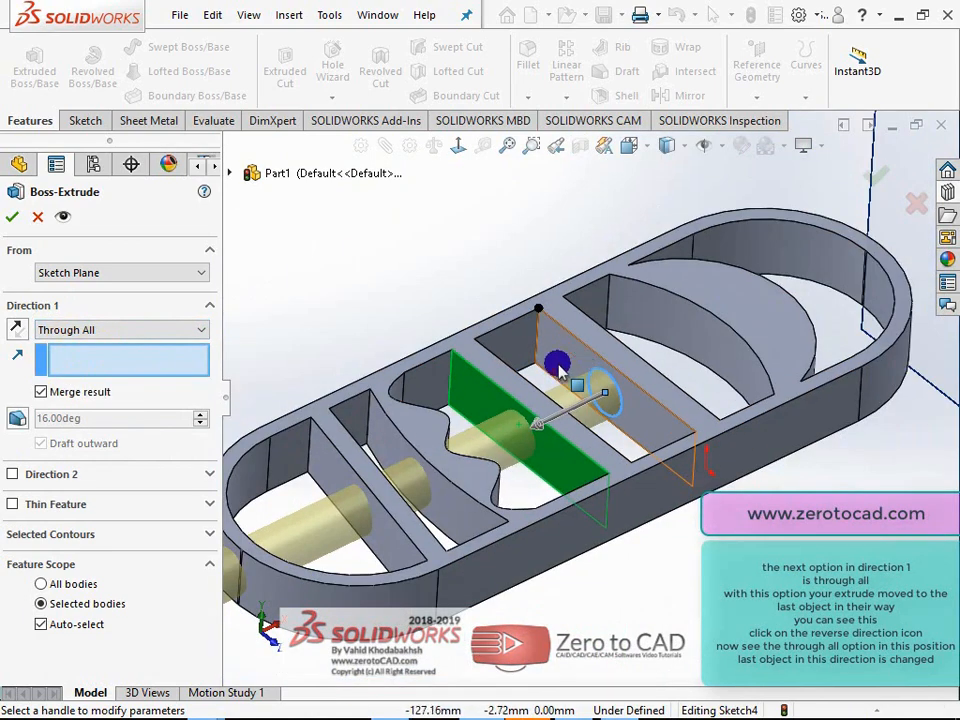
{"action": "scroll", "coordinate": [343, 538], "scroll_direction": "down", "scroll_amount": 5}
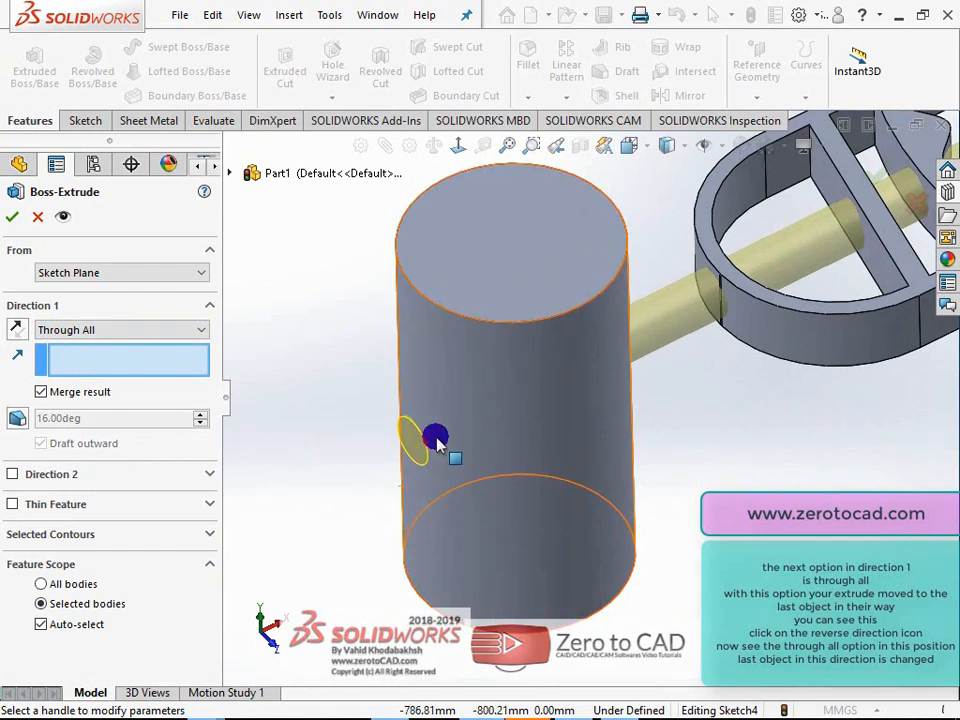
{"action": "scroll", "coordinate": [437, 440], "scroll_direction": "down", "scroll_amount": 5}
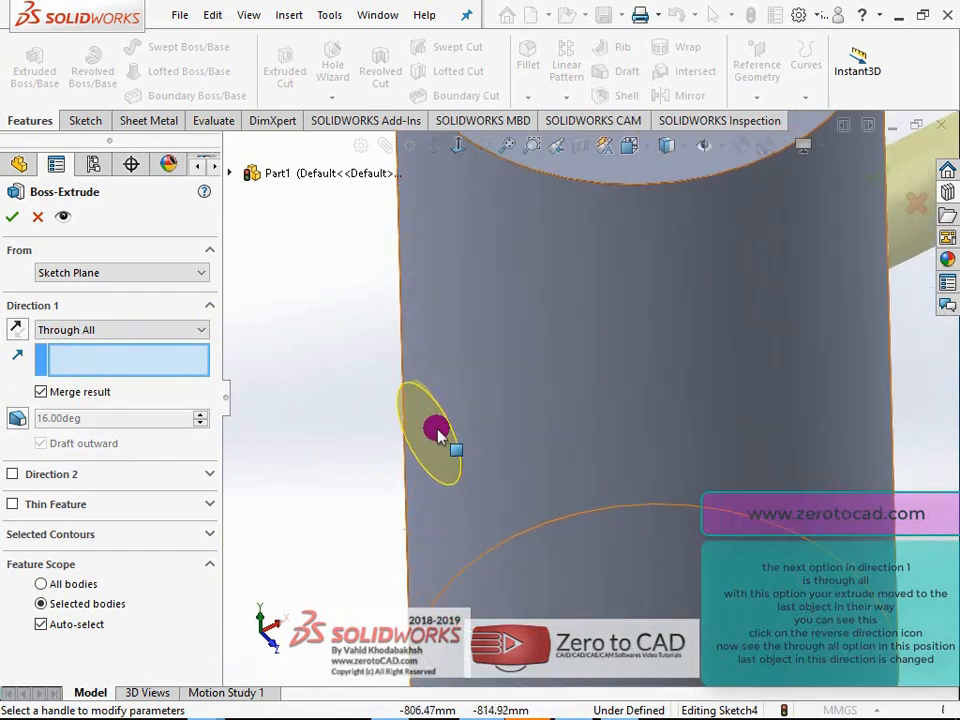
{"action": "scroll", "coordinate": [450, 395], "scroll_direction": "up", "scroll_amount": 10}
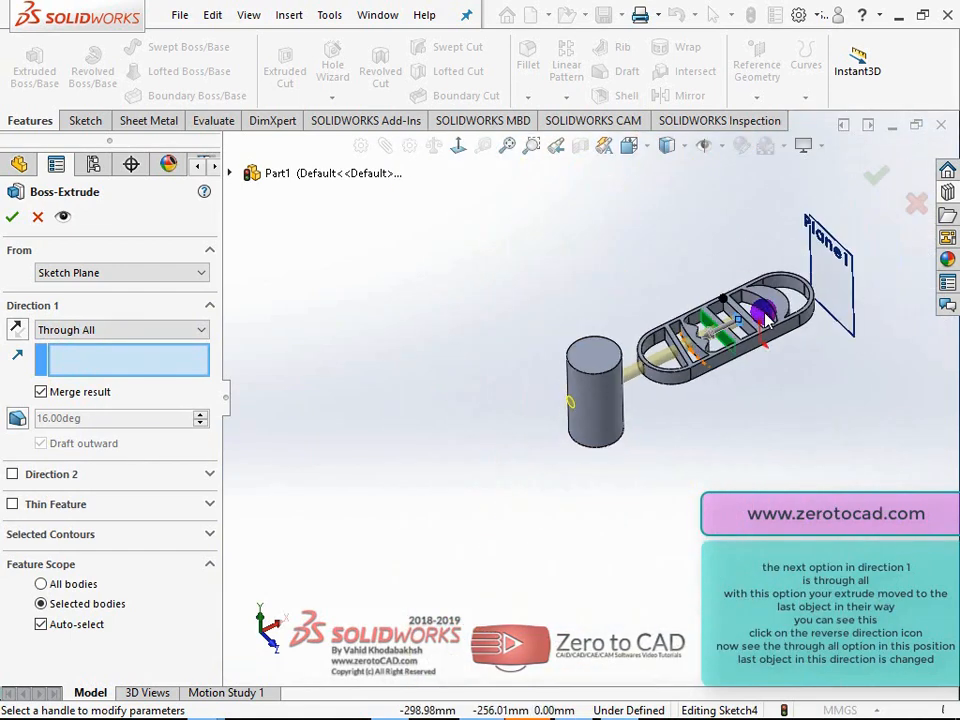
{"action": "scroll", "coordinate": [690, 335], "scroll_direction": "down", "scroll_amount": 5}
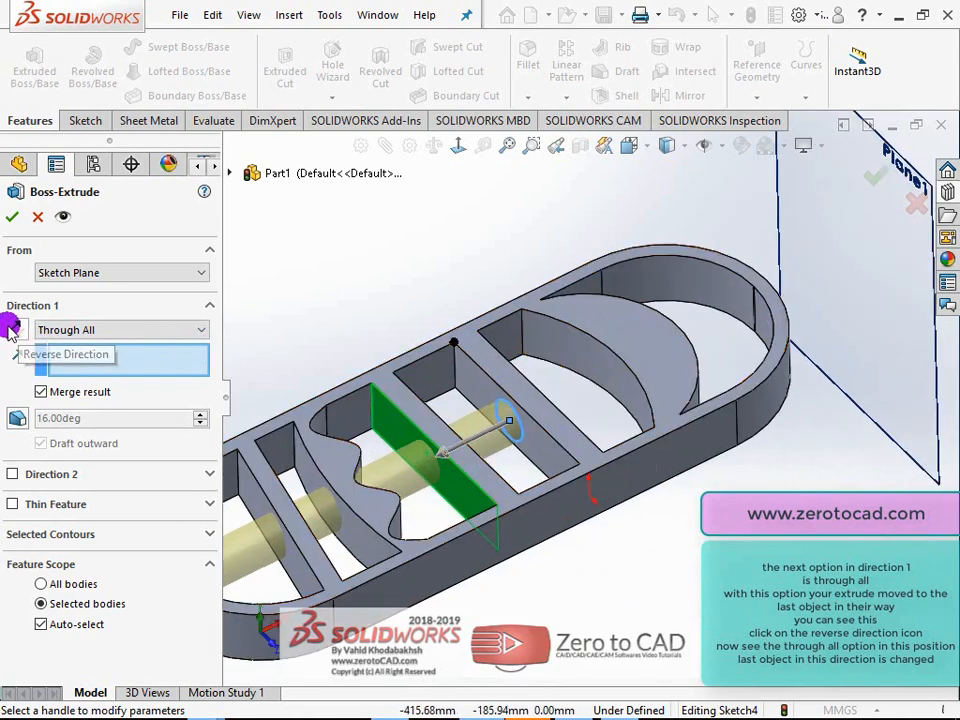
Reverse the Through All extrusion's direction, and inspect its end at the slotted frame's rounded outer wall
{"action": "left_click", "coordinate": [17, 329]}
{"action": "middle_click_drag", "start_coordinate": [570, 326], "coordinate": [471, 272]}
{"action": "scroll", "coordinate": [540, 326], "scroll_direction": "down", "scroll_amount": 10}
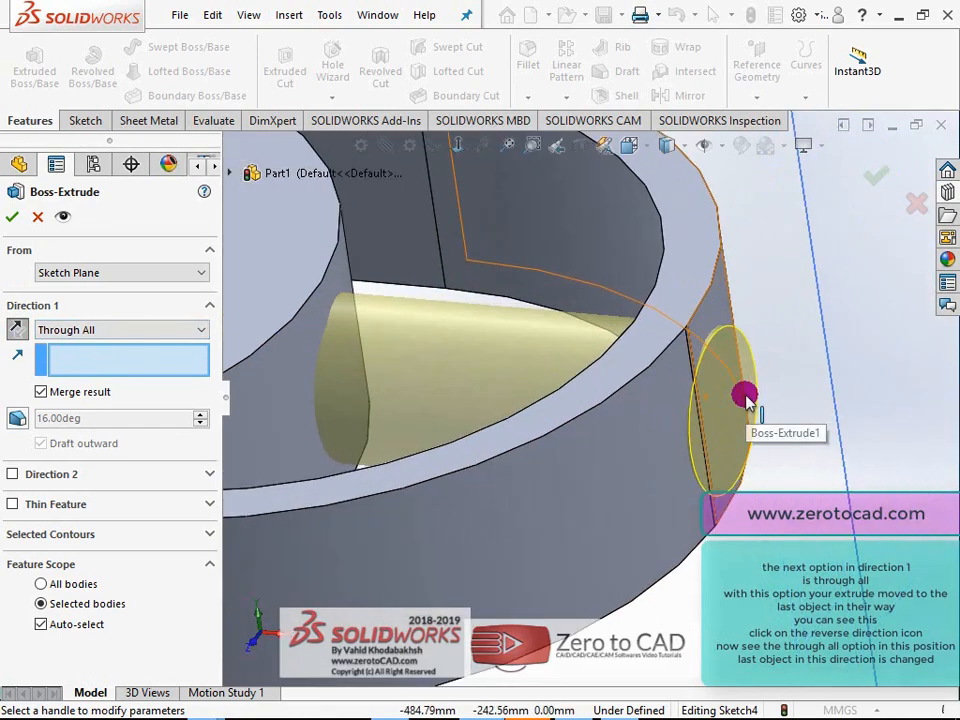
{"action": "scroll", "coordinate": [722, 403], "scroll_direction": "up", "scroll_amount": 15}
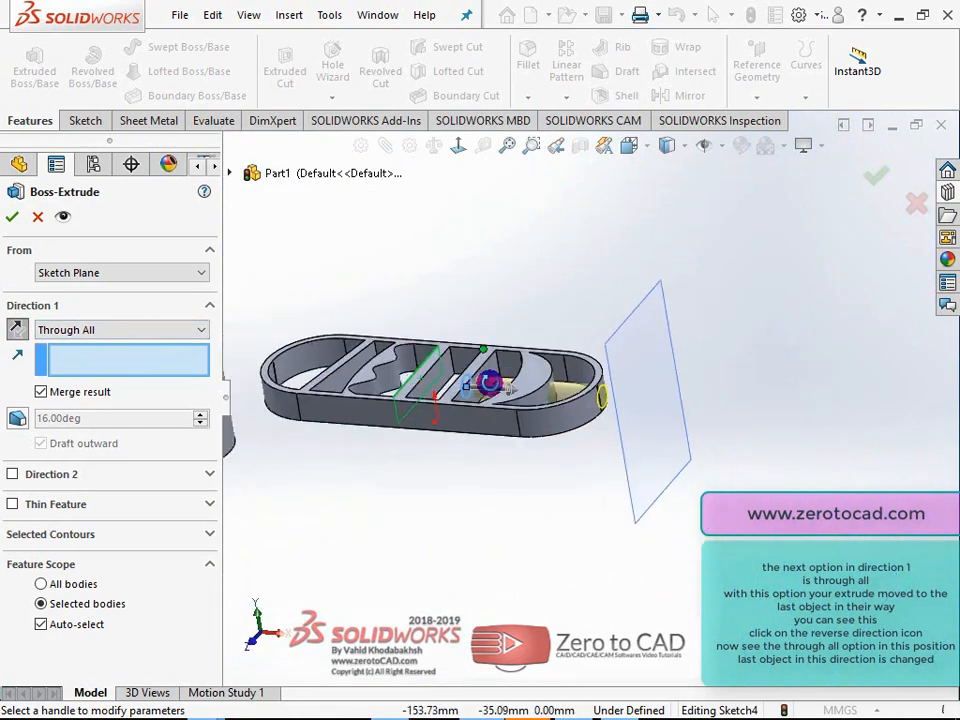
{"action": "middle_click_drag", "start_coordinate": [586, 345], "coordinate": [570, 424]}
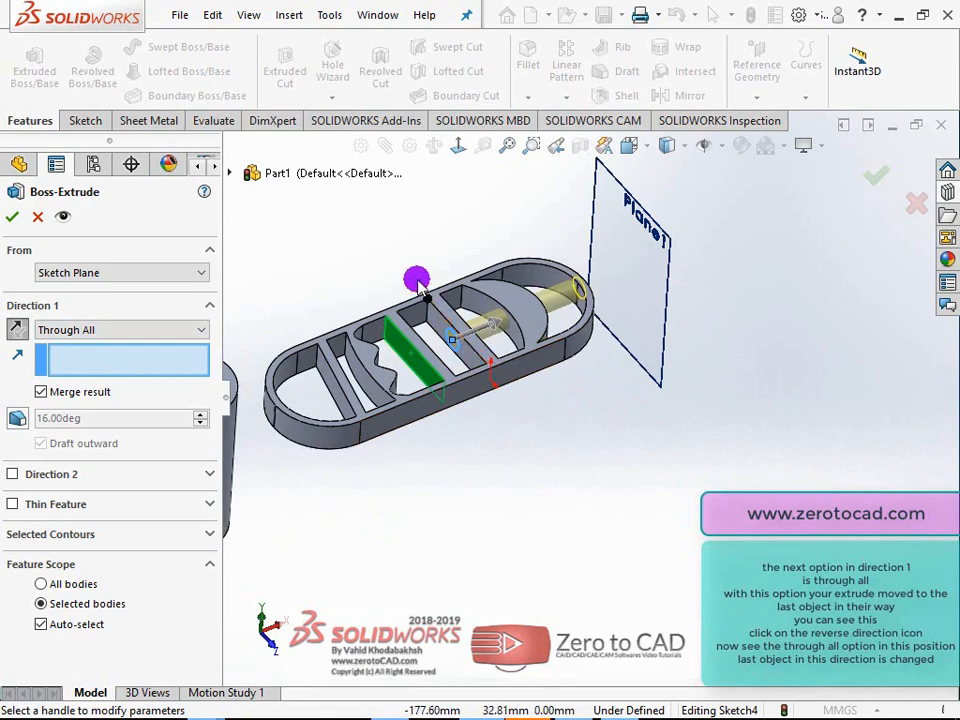
{"action": "scroll", "coordinate": [570, 347], "scroll_direction": "down", "scroll_amount": 5}
{"action": "mouse_move", "coordinate": [570, 345]}
{"action": "middle_mouse_down"}
{"action": "mouse_move", "coordinate": [562, 367]}
{"action": "mouse_move", "coordinate": [579, 342]}
{"action": "mouse_move", "coordinate": [586, 348]}
{"action": "middle_mouse_up"}
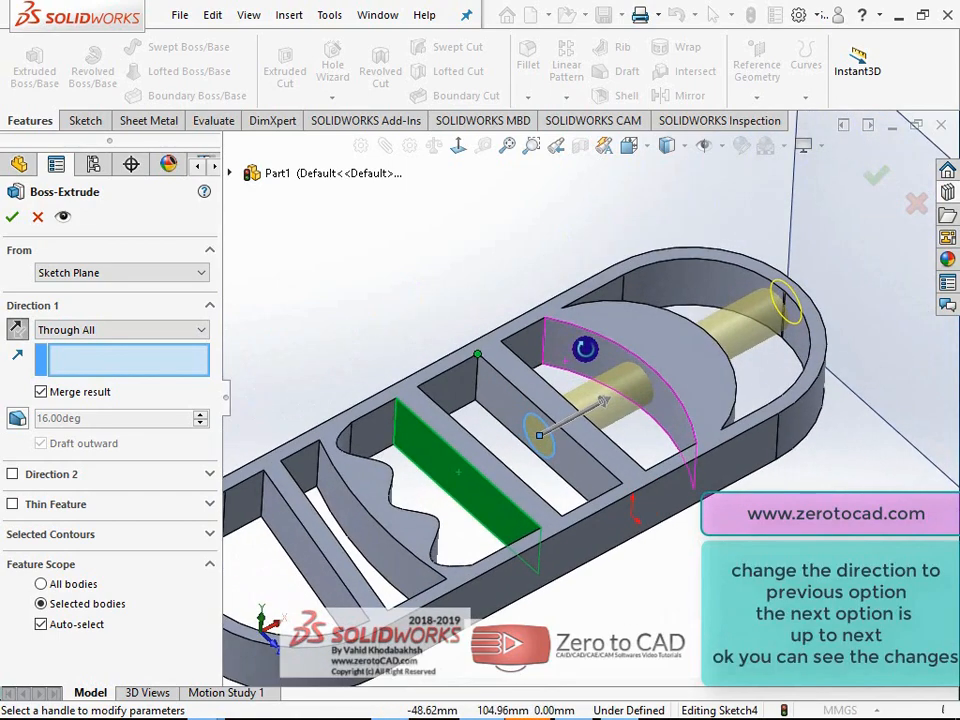
Reverse the extrusion back to its original direction and change the end condition to Blind
{"action": "left_click", "coordinate": [19, 331]}
{"action": "left_click", "coordinate": [88, 330]}
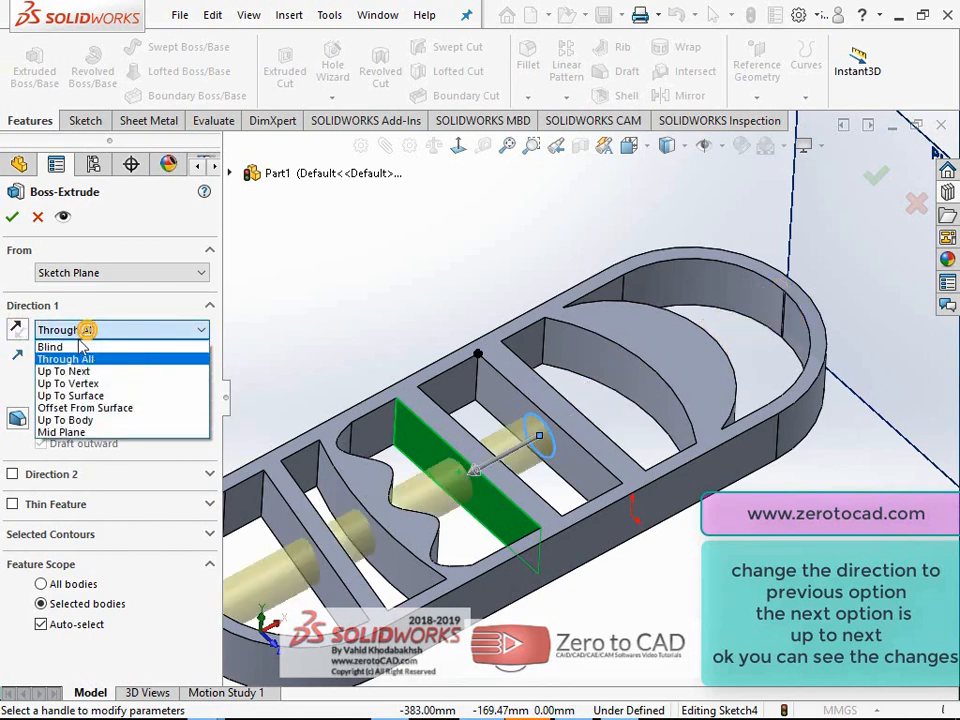
{"action": "left_click", "coordinate": [77, 343]}
{"action": "scroll", "coordinate": [580, 380], "scroll_direction": "up", "scroll_amount": 3}
{"action": "scroll", "coordinate": [523, 443], "scroll_direction": "down", "scroll_amount": 2}
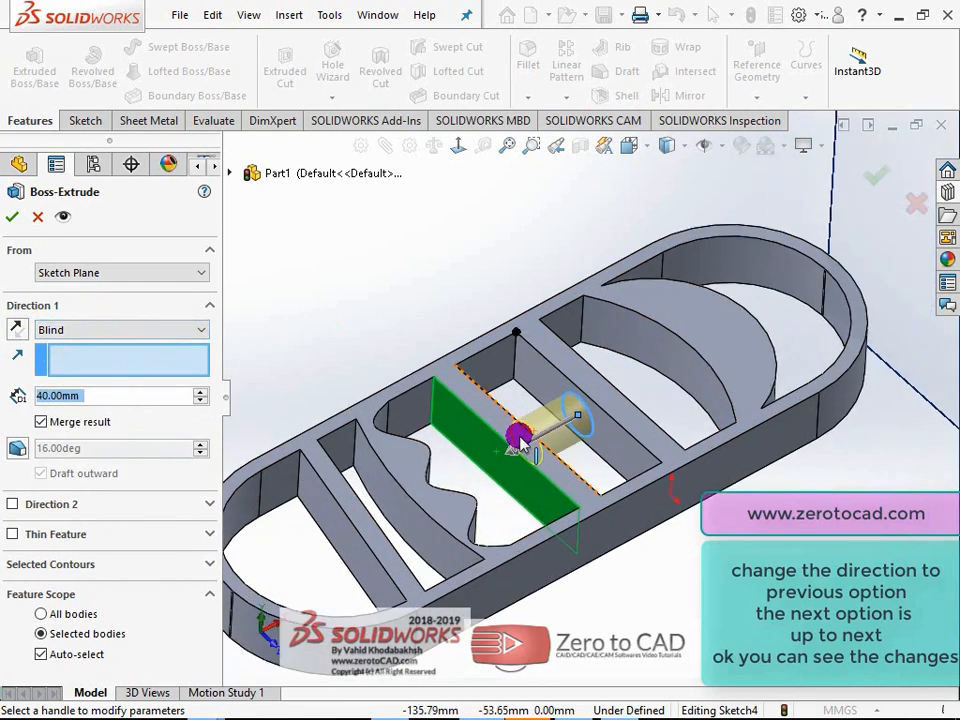
Change the Direction 1 end condition to Up To Next, and inspect where the extrusion meets the neighbouring rib
{"action": "left_click", "coordinate": [81, 333]}
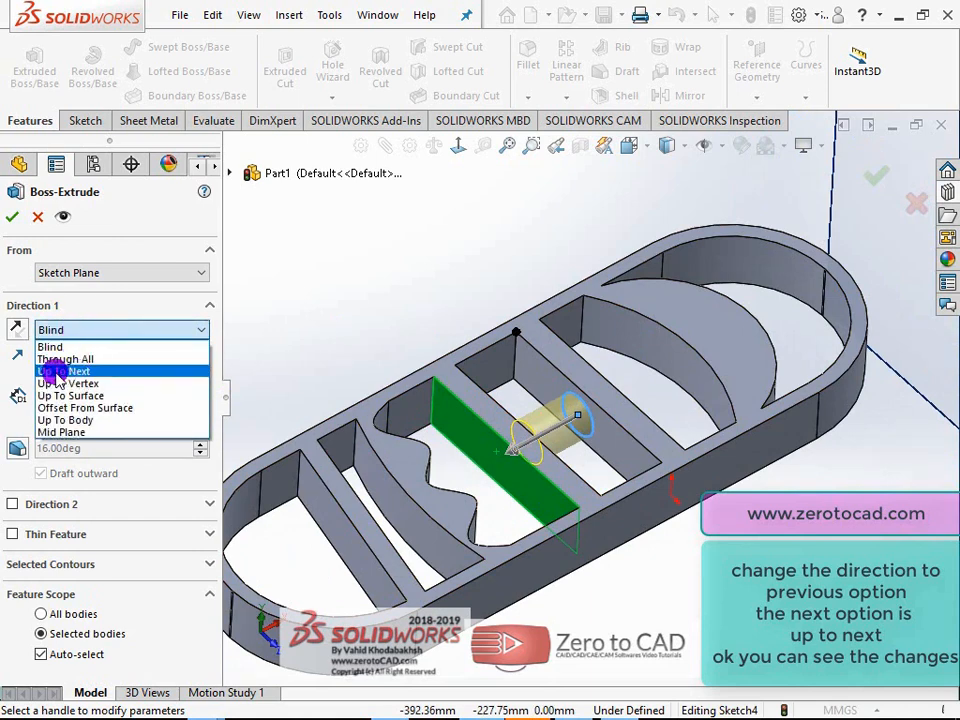
{"action": "left_click", "coordinate": [58, 371]}
{"action": "middle_click_drag", "start_coordinate": [497, 364], "coordinate": [401, 371]}
{"action": "scroll", "coordinate": [420, 420], "scroll_direction": "down", "scroll_amount": 5}
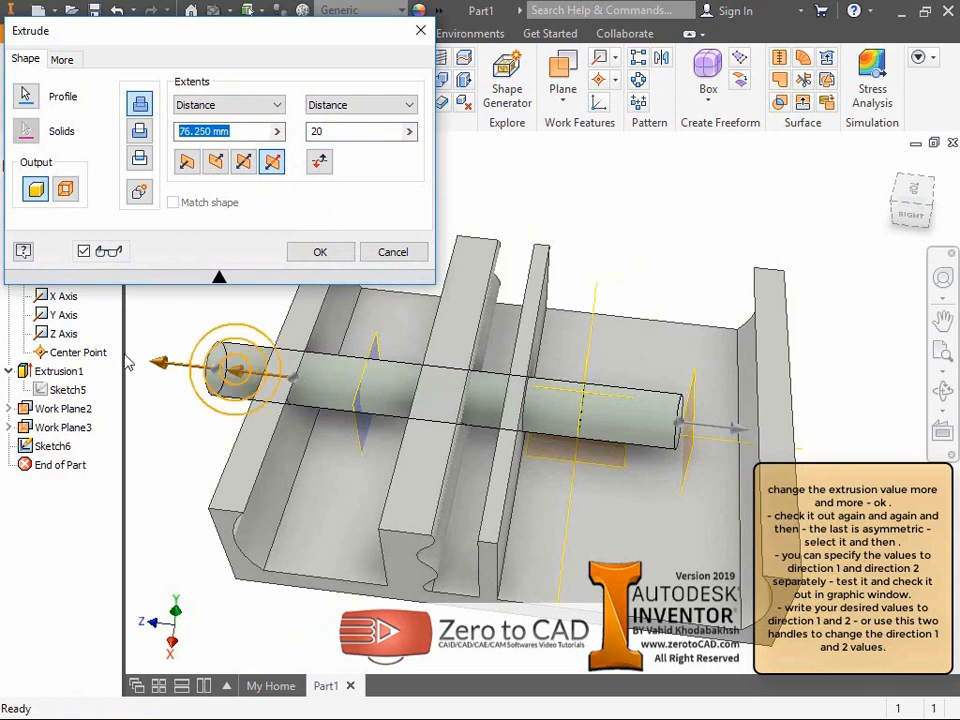
In Inventor, adjust the asymmetric extrusion freehand to about 75.25 mm in direction 1 and 6.25 mm in direction 2
{"action": "left_click_drag", "start_coordinate": [55, 390], "coordinate": [52, 335]}
{"action": "left_click_drag", "start_coordinate": [155, 347], "coordinate": [168, 360]}
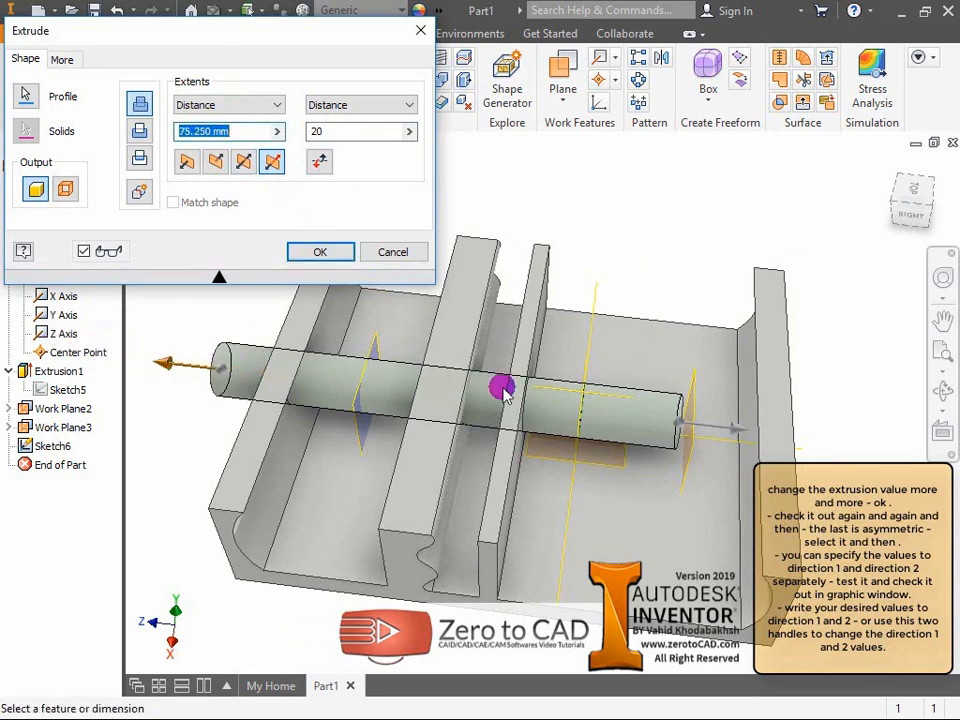
{"action": "left_click_drag", "start_coordinate": [748, 440], "coordinate": [675, 428]}
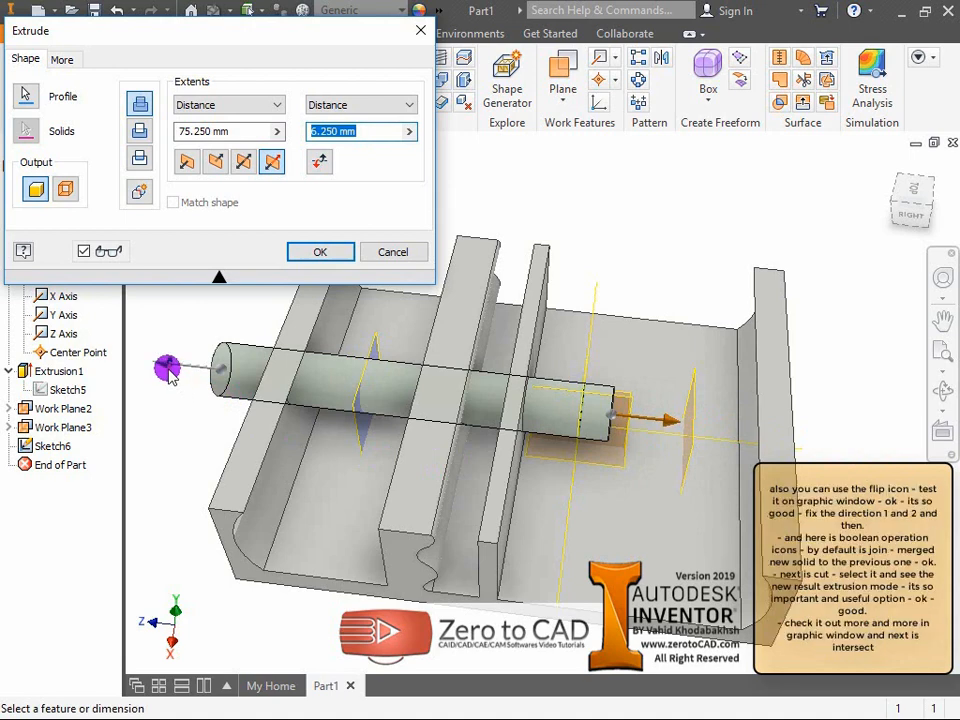
Flip the asymmetric extrusion's two directions back and forth, ending in their original arrangement
{"action": "left_click", "coordinate": [317, 163]}
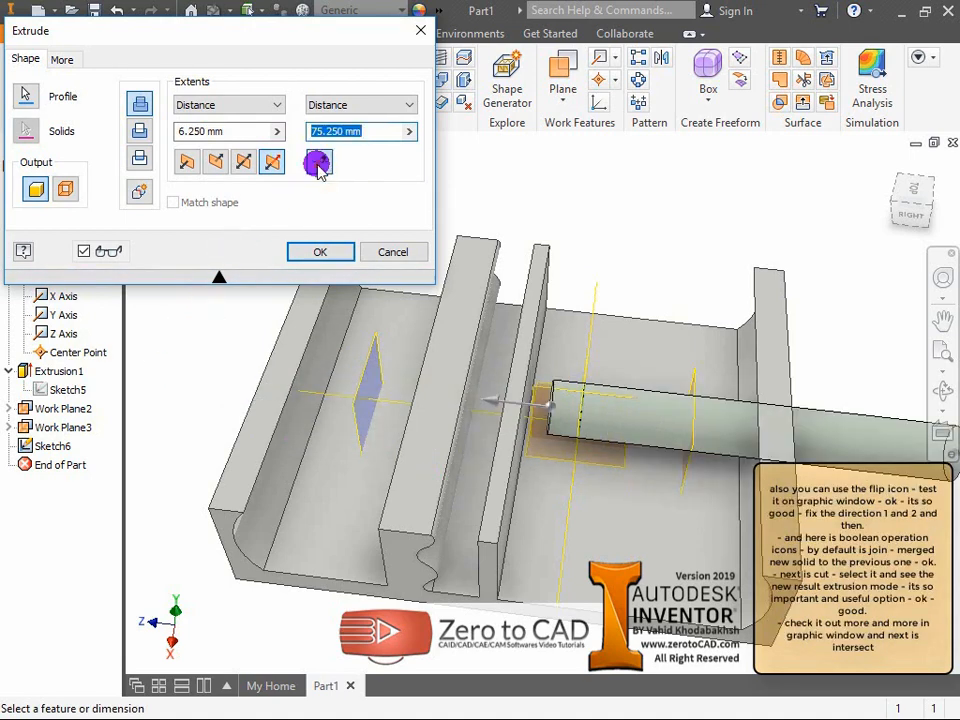
{"action": "left_click", "coordinate": [318, 164]}
{"action": "left_click", "coordinate": [317, 164]}
{"action": "left_click", "coordinate": [317, 164]}
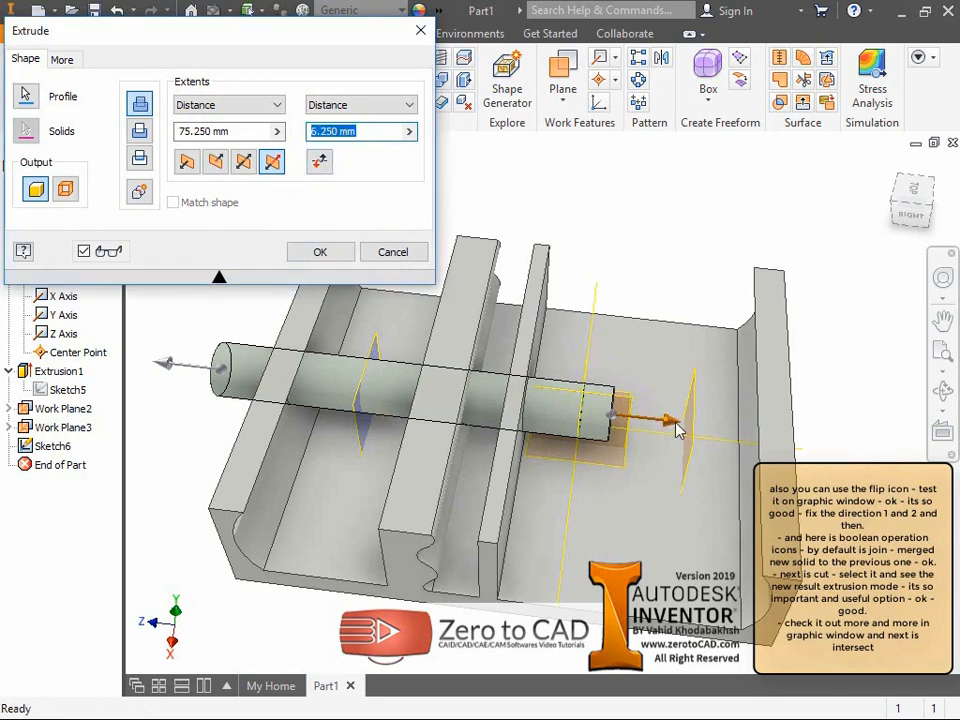
Lengthen the extrusion's second direction freehand to about 56.5 mm, and inspect the cylinder passing through the ribs
{"action": "left_click_drag", "start_coordinate": [676, 428], "coordinate": [900, 462]}
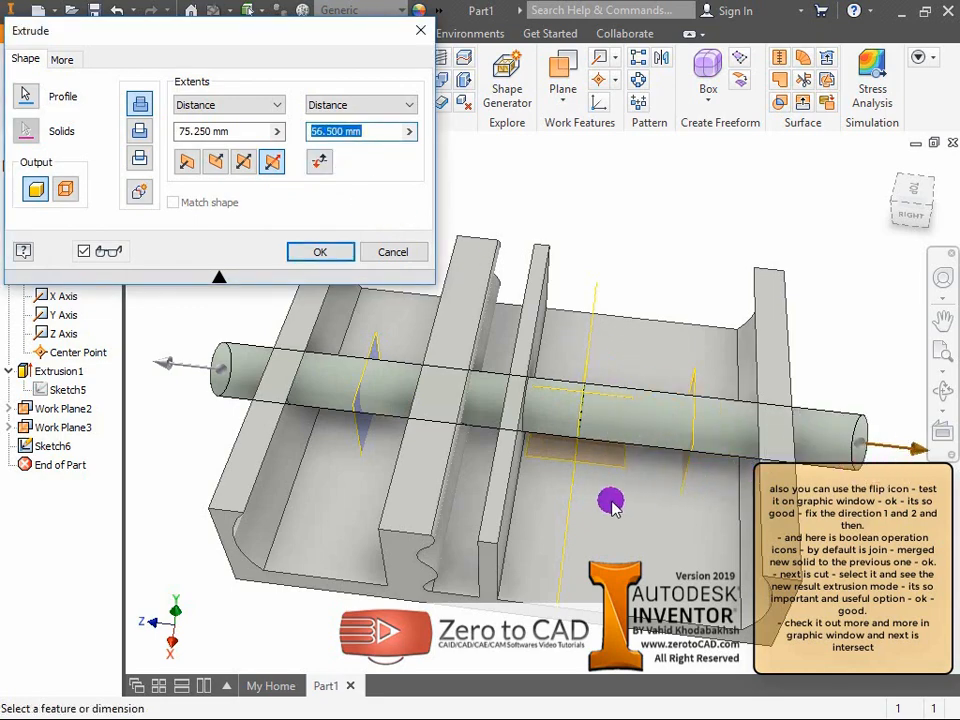
{"action": "middle_click_drag", "start_coordinate": [612, 505], "coordinate": [668, 502], "text": "shift"}
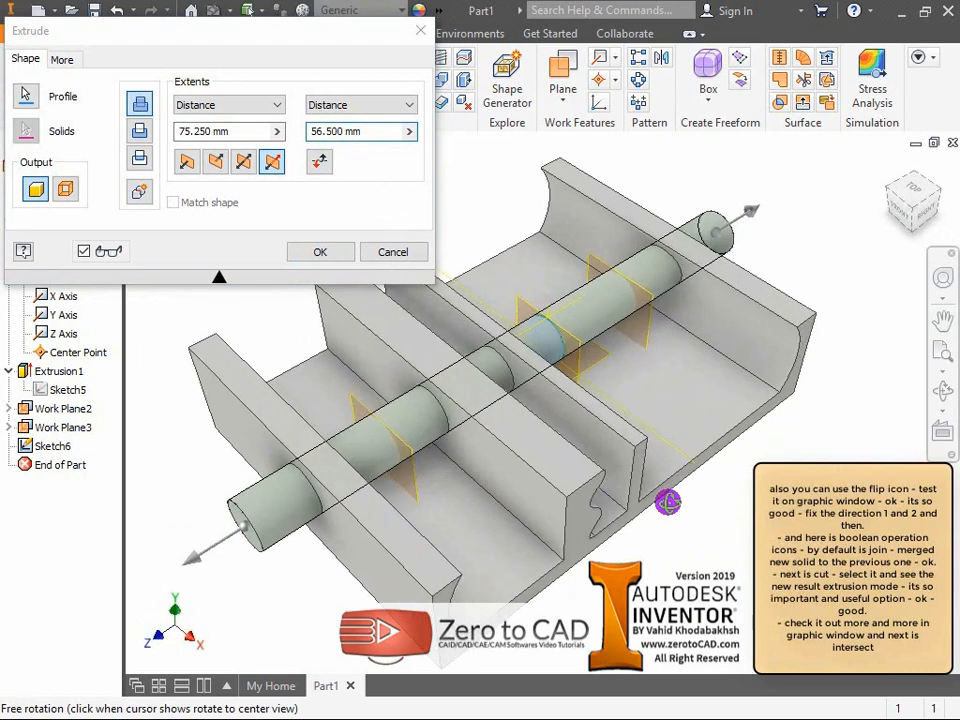
Switch the asymmetric extrusion's operation to Cut, and inspect the holes through the ribs from several angles
{"action": "middle_click_drag", "start_coordinate": [566, 446], "coordinate": [662, 461]}
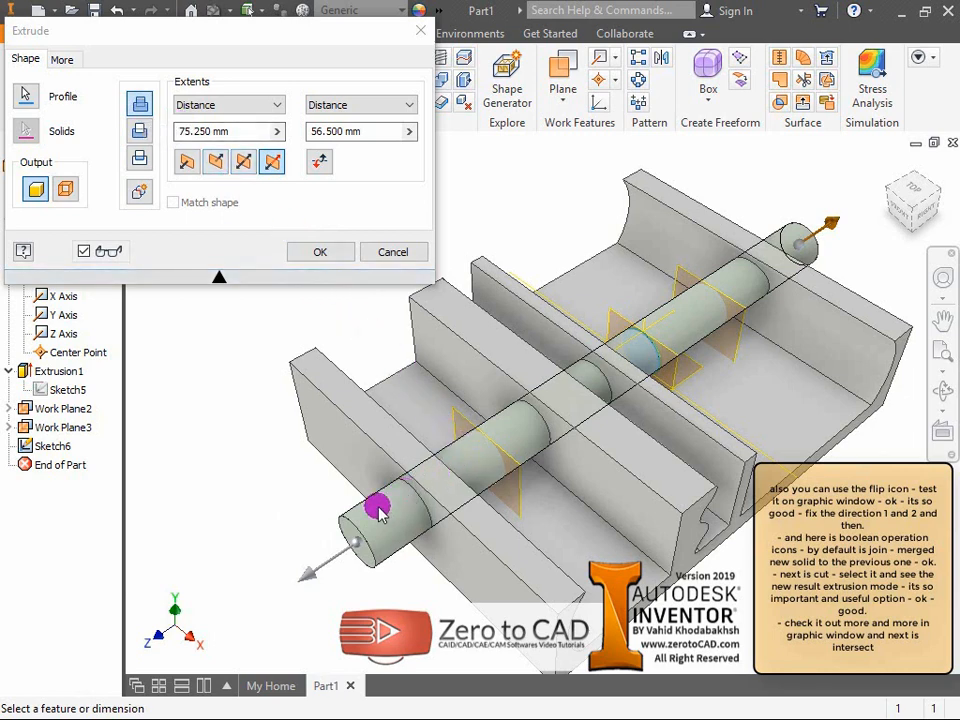
{"action": "left_click", "coordinate": [140, 133]}
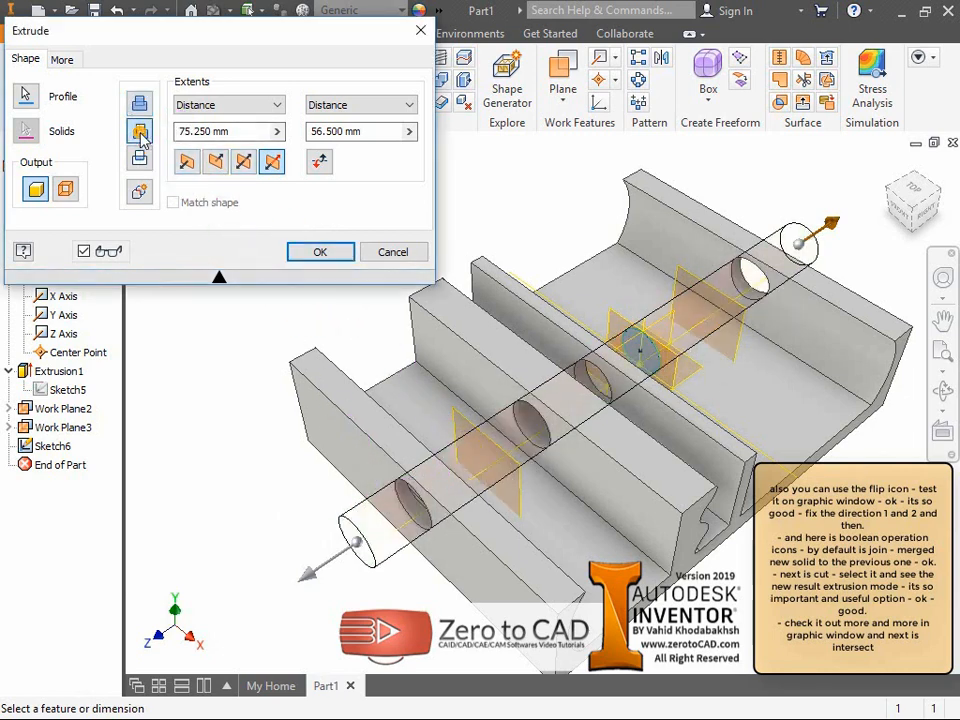
{"action": "middle_click_drag", "start_coordinate": [615, 418], "coordinate": [666, 454], "text": "shift"}
{"action": "middle_click_drag", "start_coordinate": [605, 415], "coordinate": [660, 418], "text": "shift"}
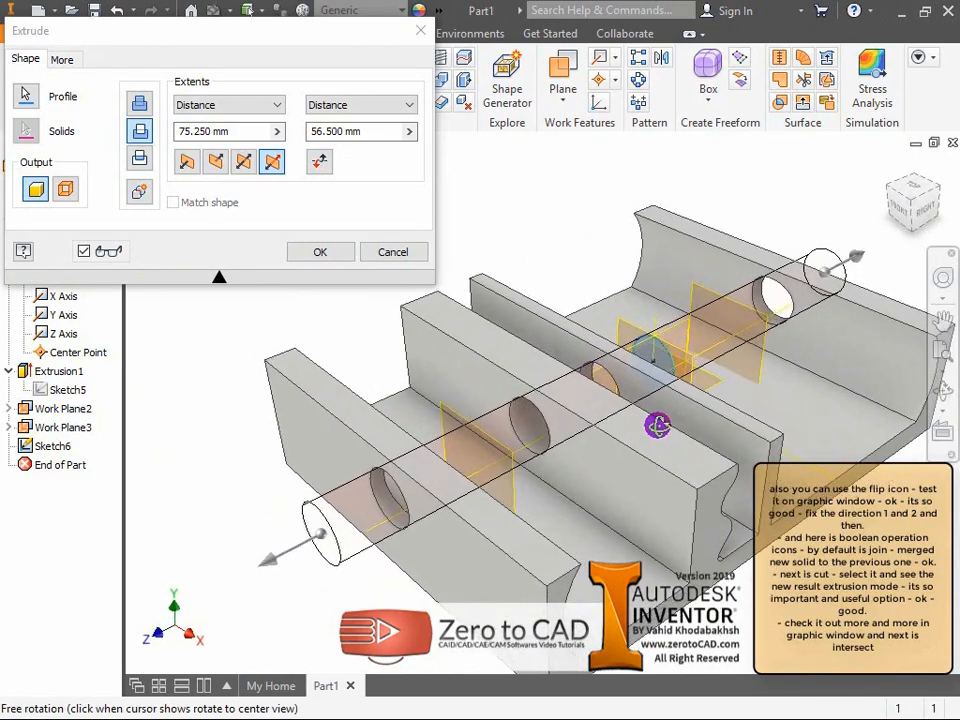
{"action": "middle_click_drag", "start_coordinate": [490, 411], "coordinate": [467, 383]}
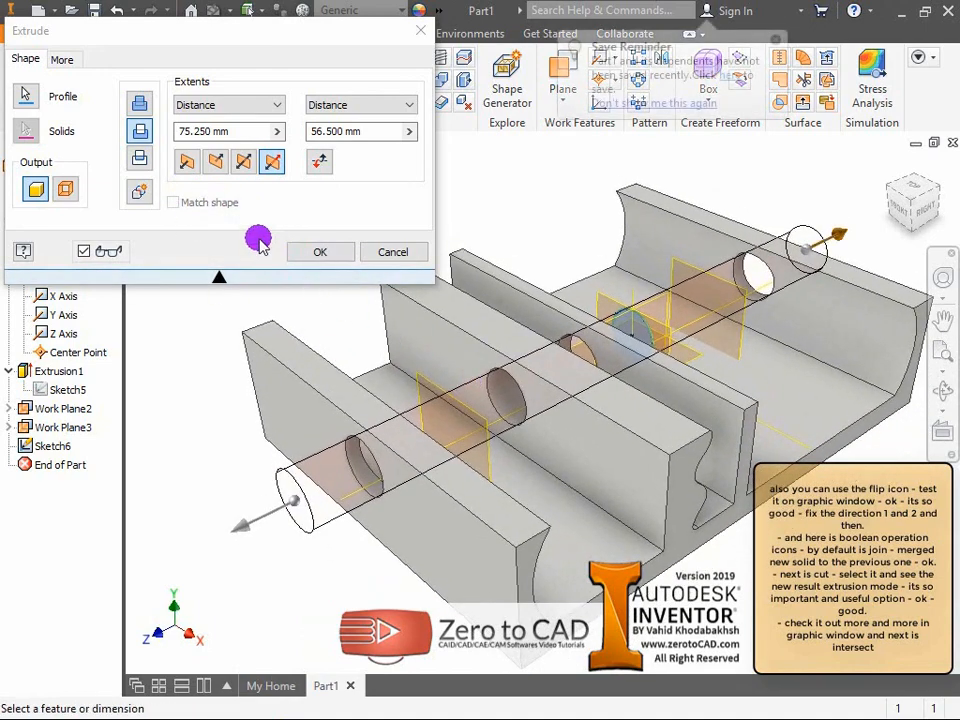
Switch the extrusion's operation to Intersect, and inspect the volumes shared by the cylinder and the ribs
{"action": "left_click", "coordinate": [139, 159]}
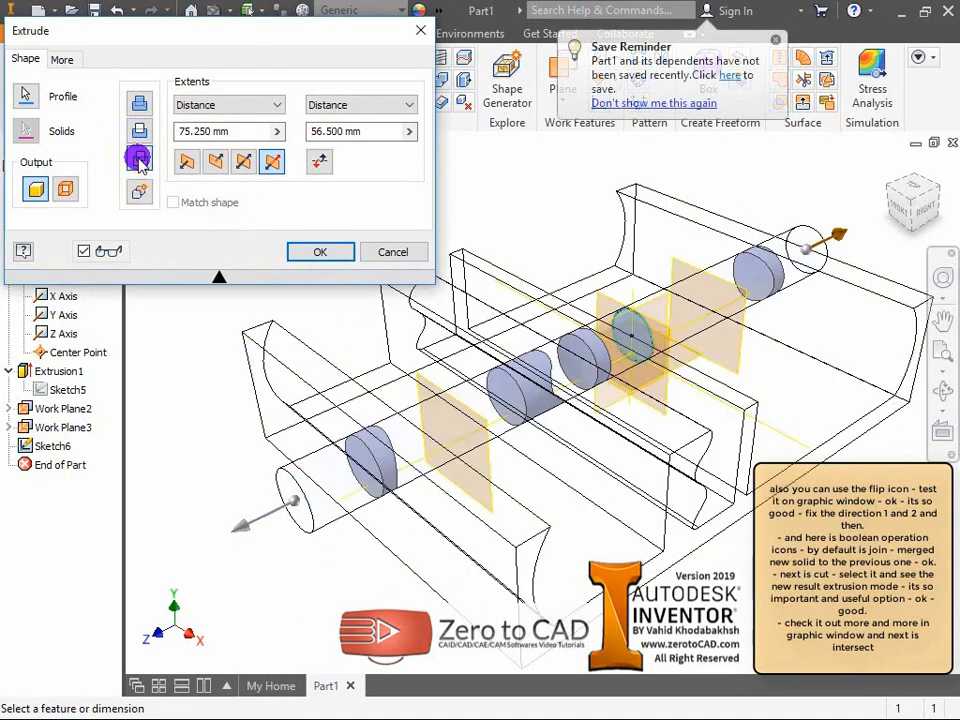
{"action": "scroll", "coordinate": [551, 378], "scroll_direction": "up", "scroll_amount": 5}
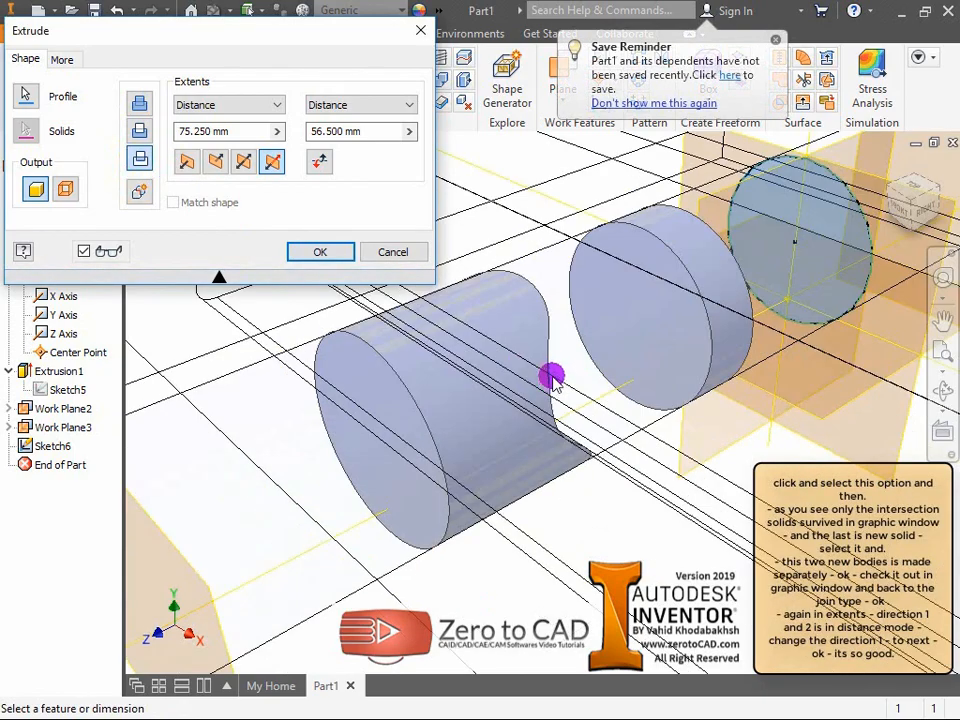
{"action": "scroll", "coordinate": [549, 368], "scroll_direction": "down", "scroll_amount": 5}
{"action": "middle_click_drag", "start_coordinate": [474, 408], "coordinate": [414, 424], "text": "shift"}
{"action": "middle_click_drag", "start_coordinate": [606, 452], "coordinate": [572, 448]}
{"action": "scroll", "coordinate": [631, 468], "scroll_direction": "up", "scroll_amount": 3}
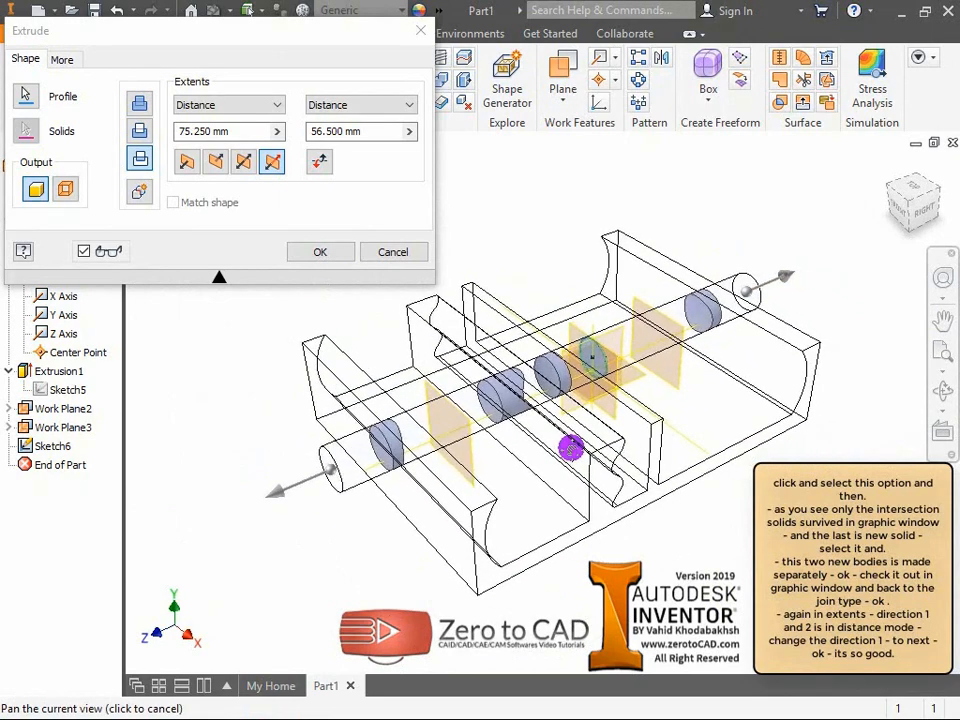
Set the extrusion to create a New Solid, and inspect the separate cylinder body passing through the ribs
{"action": "left_click", "coordinate": [136, 192]}
{"action": "scroll", "coordinate": [590, 392], "scroll_direction": "down", "scroll_amount": 3}
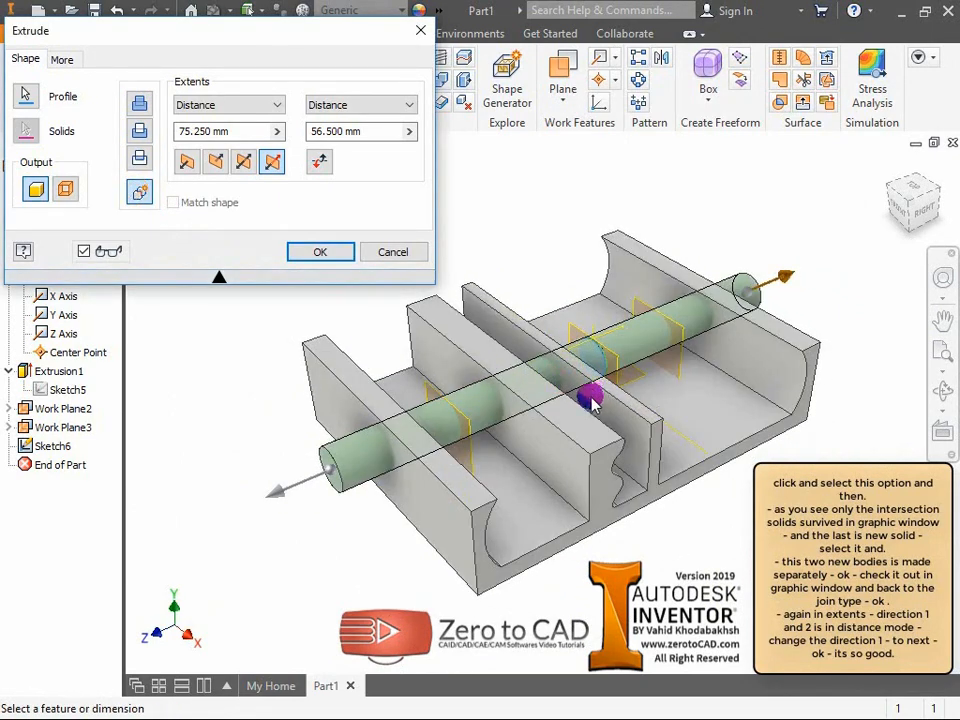
{"action": "scroll", "coordinate": [574, 405], "scroll_direction": "up", "scroll_amount": 3}
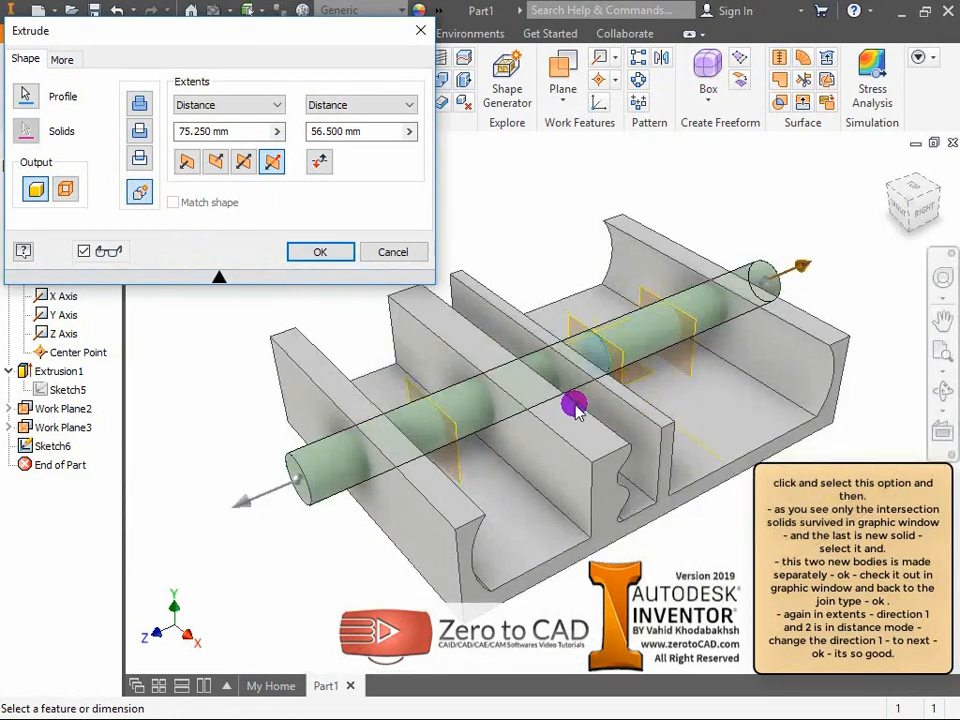
{"action": "middle_click_drag", "start_coordinate": [576, 410], "coordinate": [576, 393]}
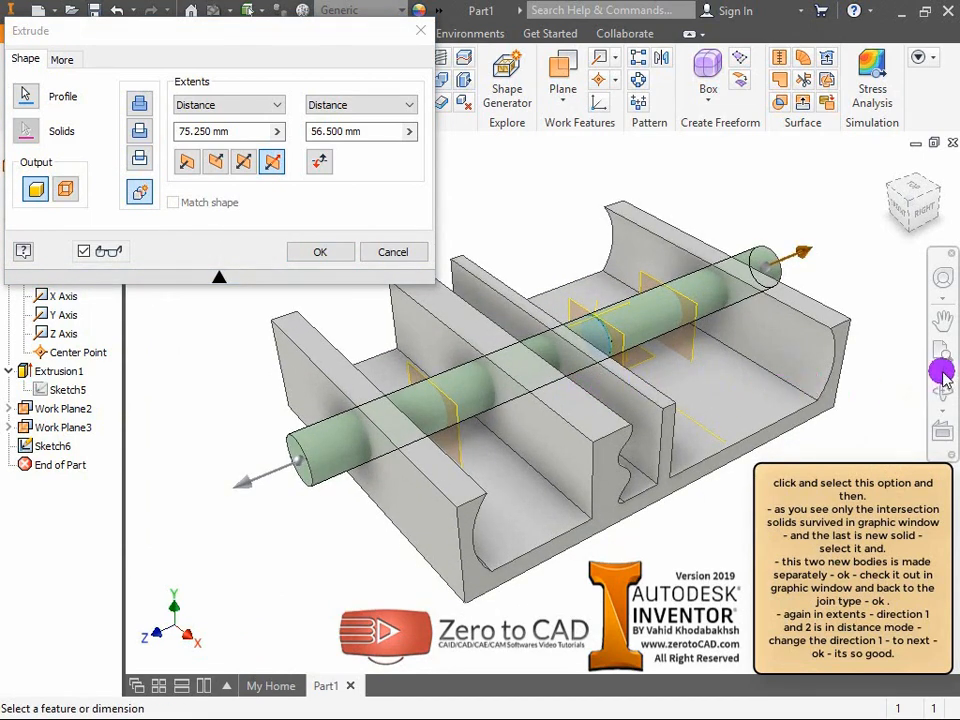
{"action": "mouse_move", "coordinate": [703, 369]}
{"action": "middle_mouse_down", "text": "shift"}
{"action": "mouse_move", "coordinate": [675, 379]}
{"action": "mouse_move", "coordinate": [681, 360]}
{"action": "mouse_move", "coordinate": [686, 368]}
{"action": "middle_mouse_up", "text": "shift"}
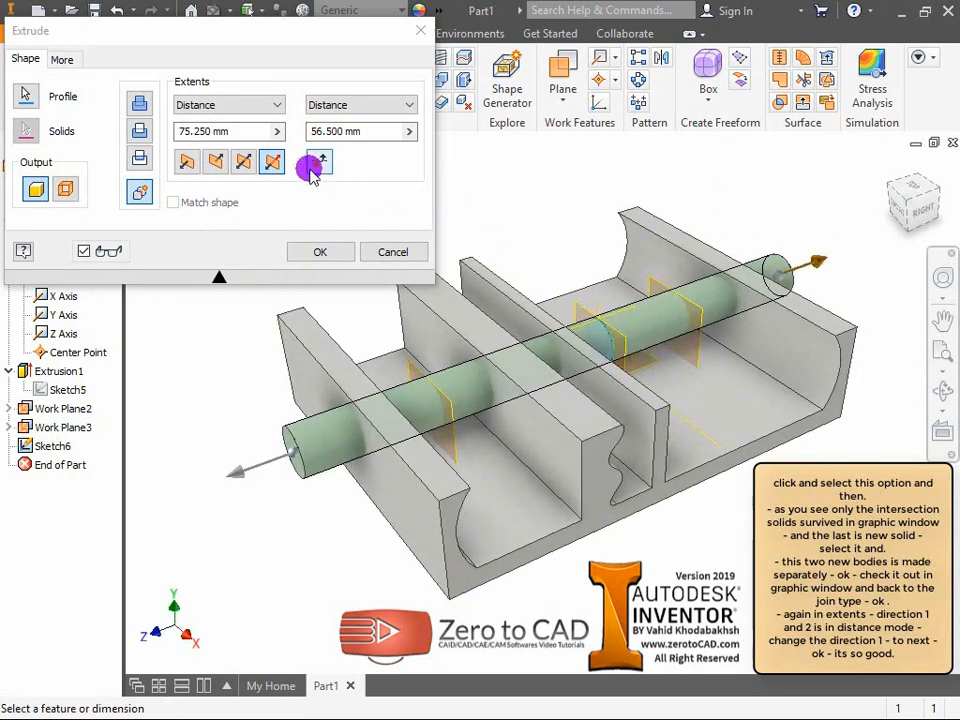
Return the operation to Join, change the extent to To Next, and inspect where the cylinder meets the neighbouring thin rib
{"action": "left_click", "coordinate": [140, 108]}
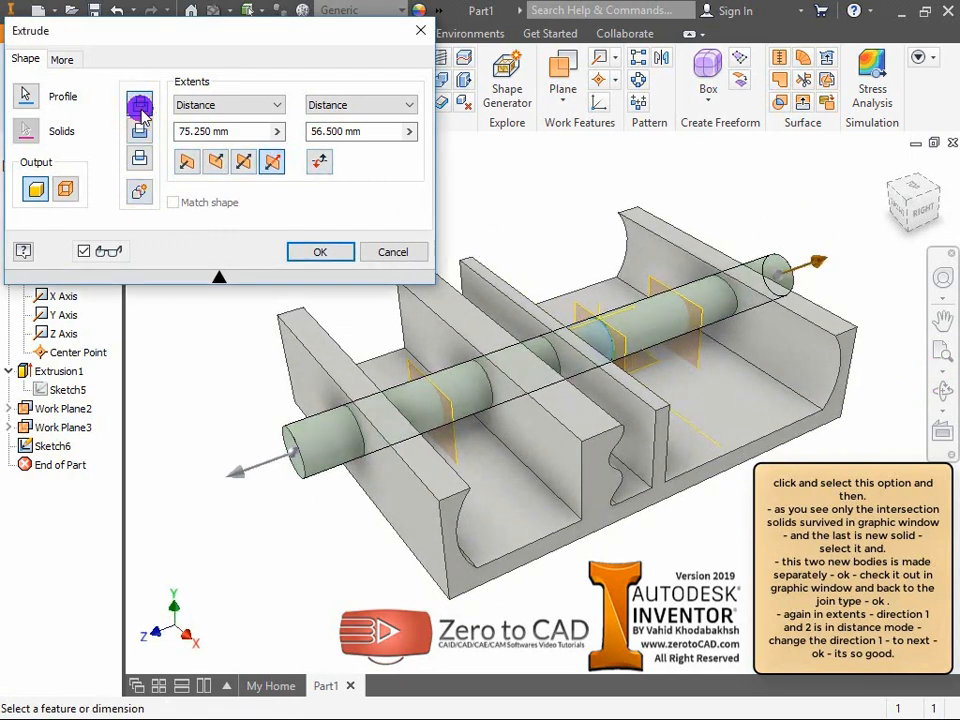
{"action": "left_click", "coordinate": [203, 107]}
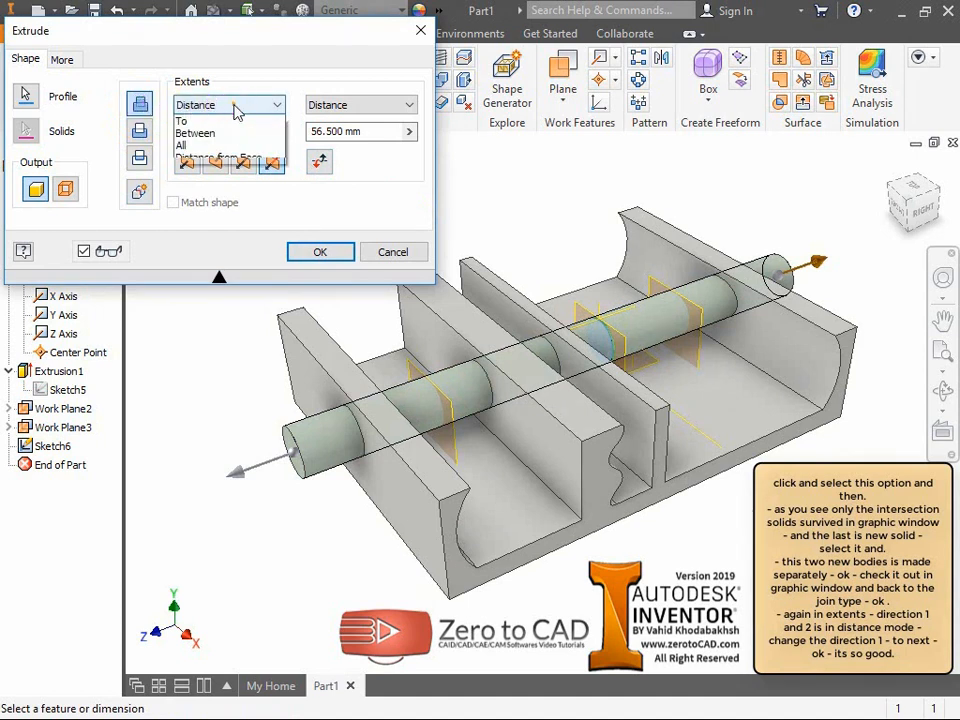
{"action": "left_click", "coordinate": [234, 107]}
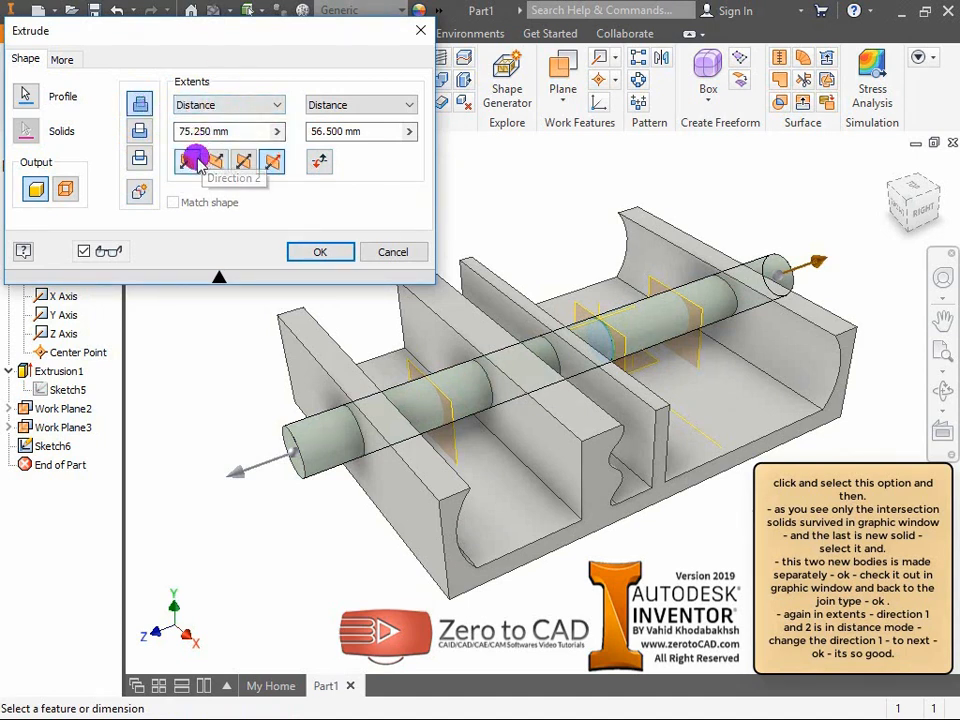
{"action": "left_click", "coordinate": [214, 110]}
{"action": "left_click", "coordinate": [213, 110]}
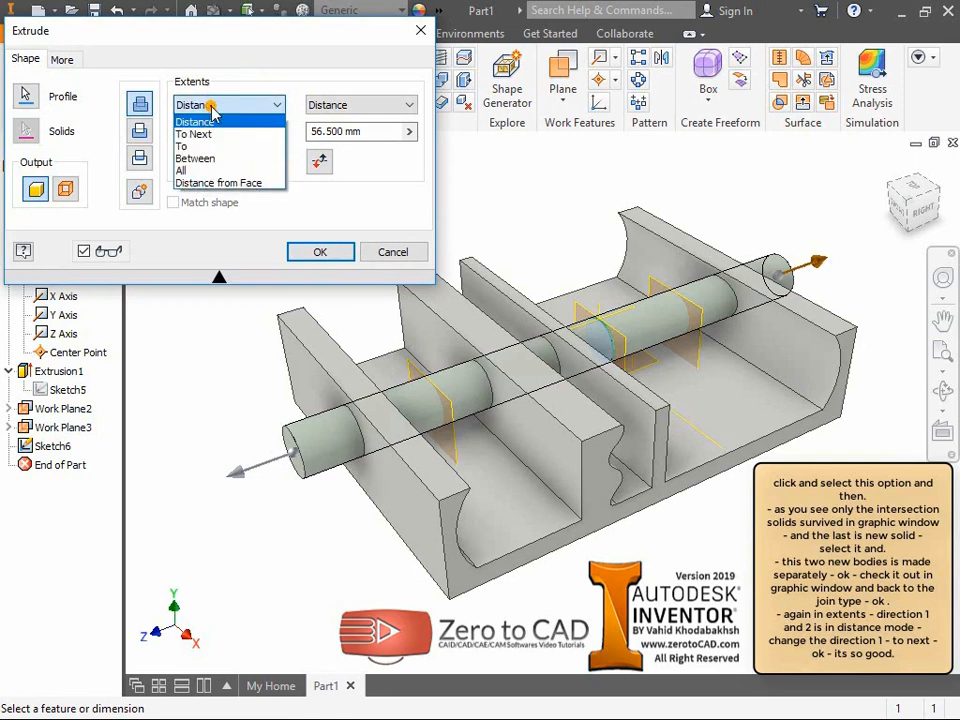
{"action": "left_click", "coordinate": [198, 136]}
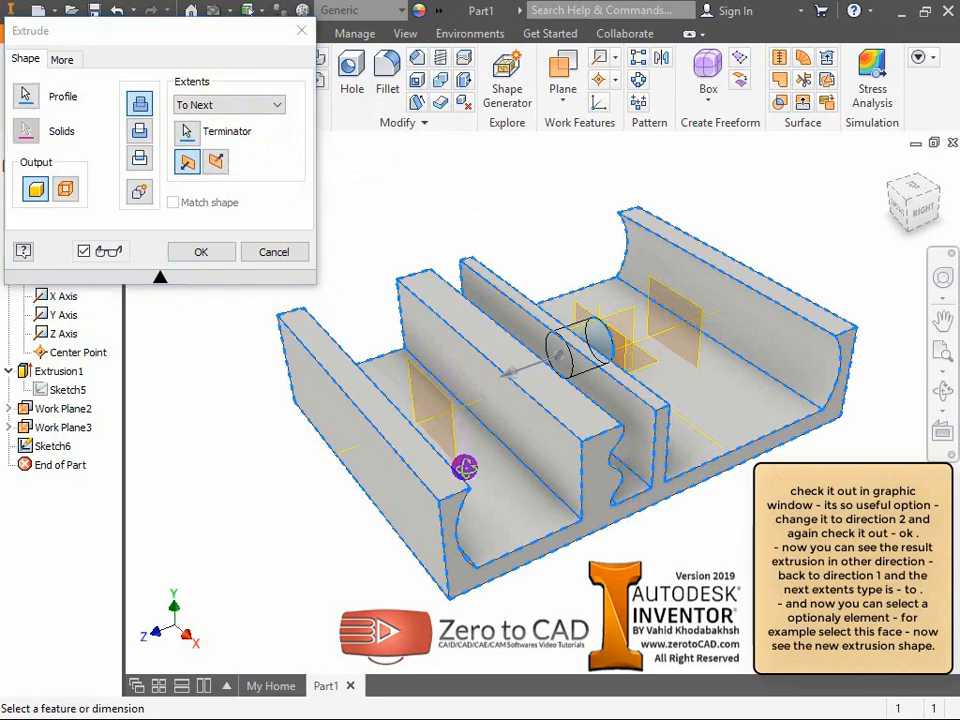
{"action": "middle_click_drag", "start_coordinate": [461, 463], "coordinate": [415, 482], "text": "shift"}
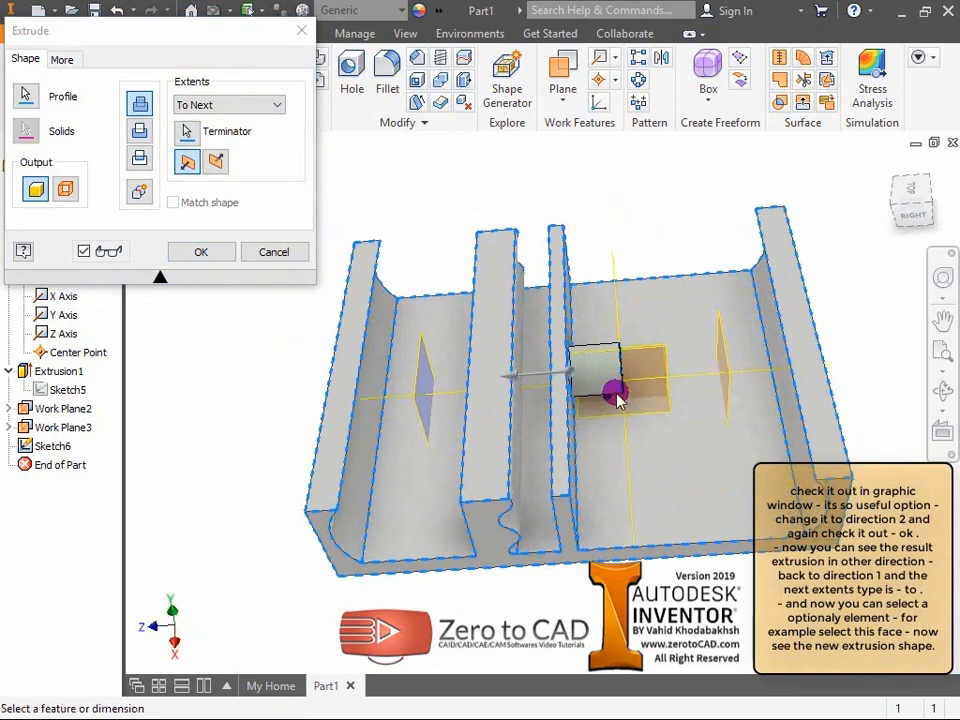
{"action": "scroll", "coordinate": [620, 385], "scroll_direction": "up", "scroll_amount": 3}
{"action": "middle_click_drag", "start_coordinate": [661, 378], "coordinate": [589, 421]}
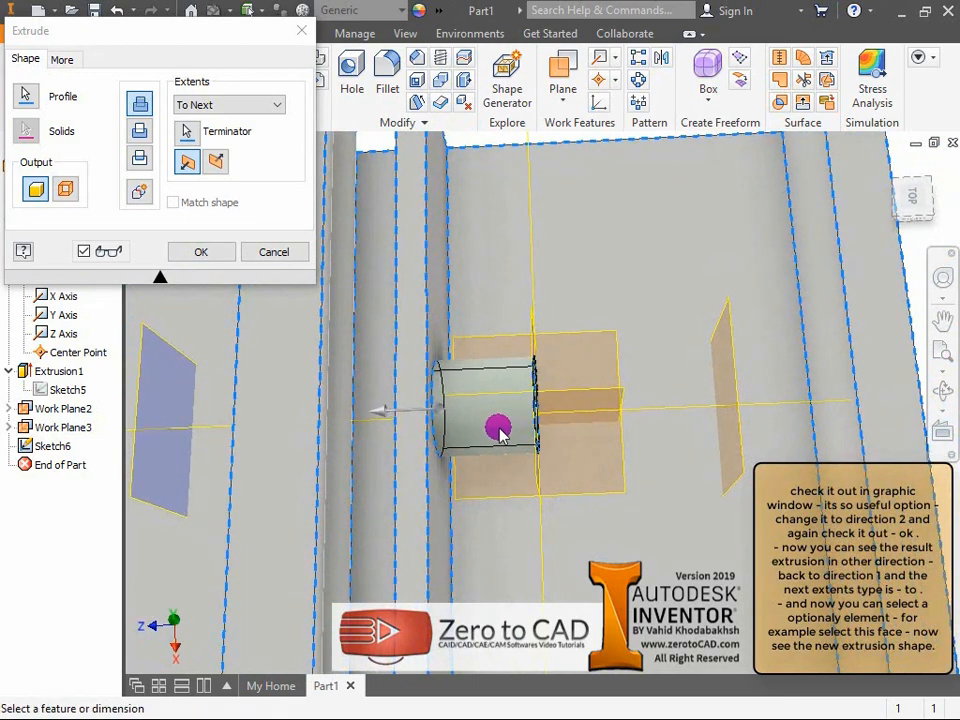
{"action": "scroll", "coordinate": [497, 429], "scroll_direction": "up", "scroll_amount": 3}
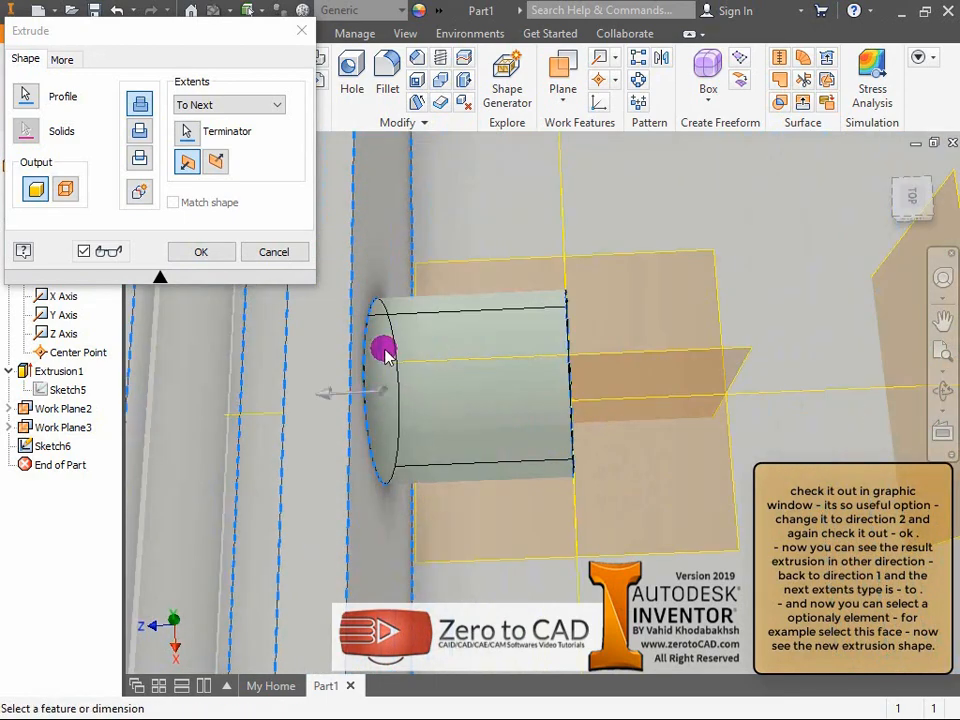
Flip the To Next extrusion to direction 2 to inspect it, and switch it back to direction 1
{"action": "left_click", "coordinate": [218, 166]}
{"action": "scroll", "coordinate": [568, 382], "scroll_direction": "down", "scroll_amount": 2}
{"action": "mouse_move", "coordinate": [655, 414]}
{"action": "middle_mouse_down"}
{"action": "mouse_move", "coordinate": [529, 413]}
{"action": "mouse_move", "coordinate": [529, 422]}
{"action": "mouse_move", "coordinate": [519, 354]}
{"action": "mouse_move", "coordinate": [503, 353]}
{"action": "mouse_move", "coordinate": [534, 386]}
{"action": "mouse_move", "coordinate": [527, 381]}
{"action": "mouse_move", "coordinate": [660, 423]}
{"action": "middle_mouse_up"}
{"action": "left_click", "coordinate": [186, 167]}
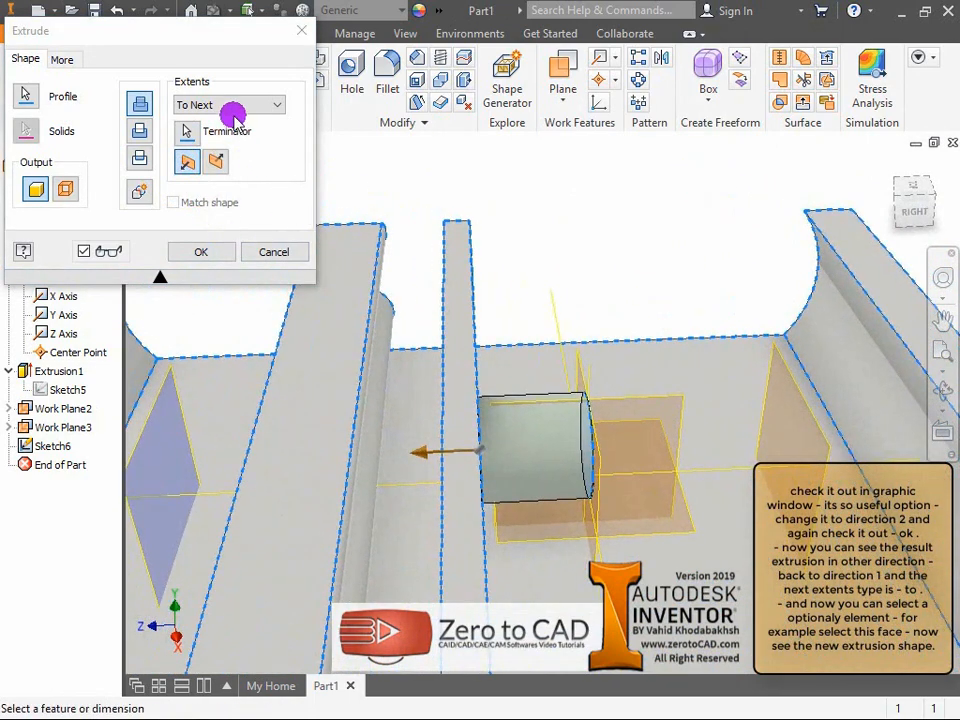
Change the extent to To, terminate the extrusion at the thick rib's wavy face, and inspect the cylinder's shaped end
{"action": "left_click", "coordinate": [231, 108]}
{"action": "left_click", "coordinate": [185, 148]}
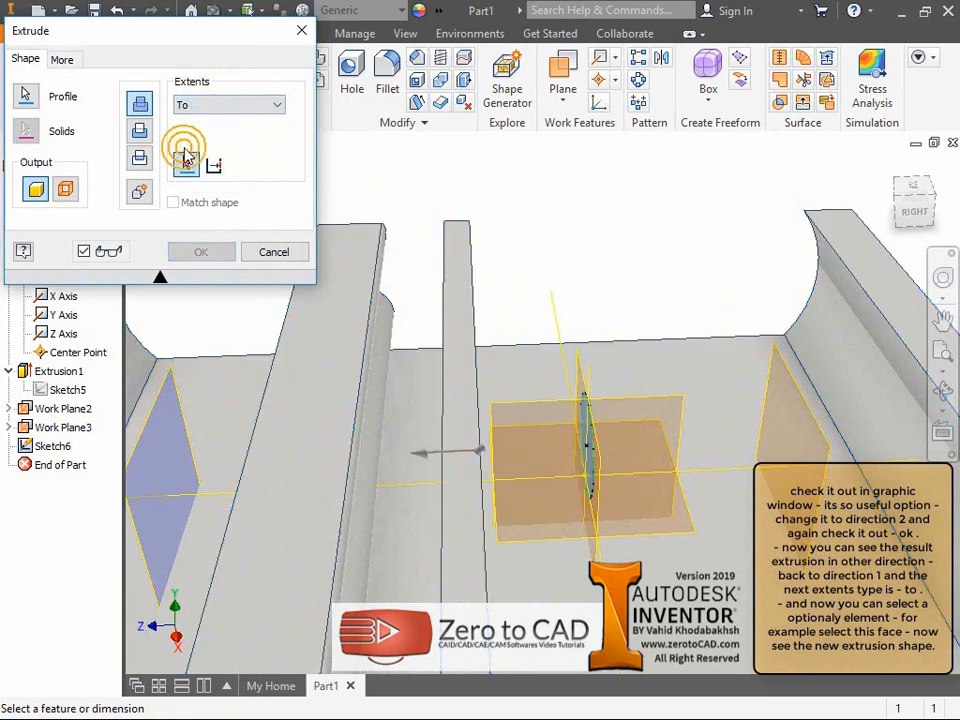
{"action": "left_click", "coordinate": [188, 170]}
{"action": "middle_click_drag", "start_coordinate": [437, 345], "coordinate": [555, 304]}
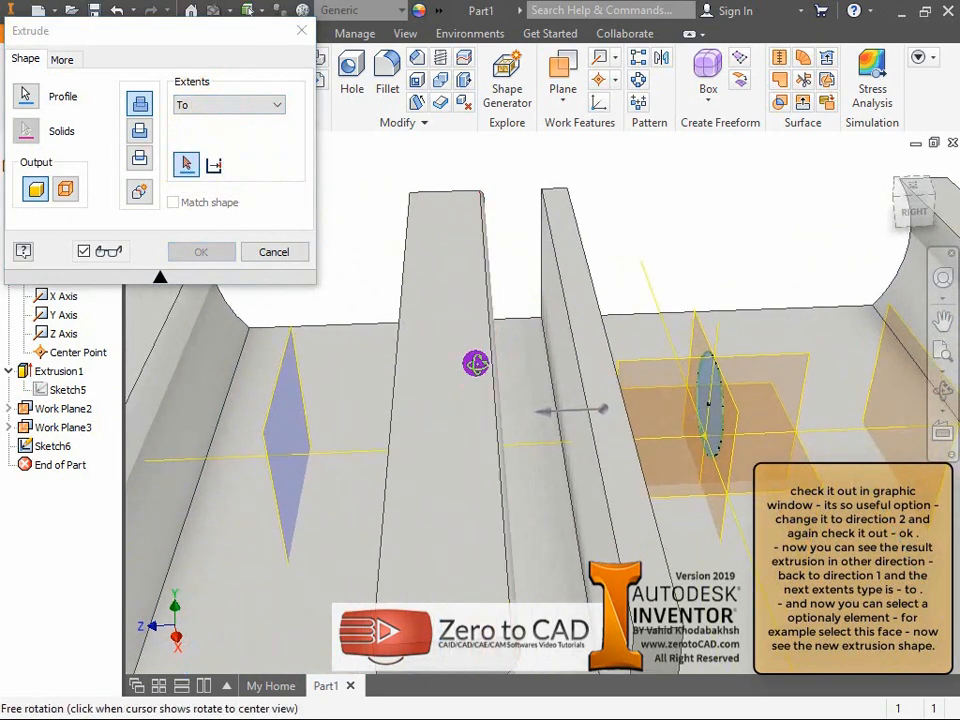
{"action": "middle_click_drag", "start_coordinate": [476, 362], "coordinate": [464, 333], "text": "shift"}
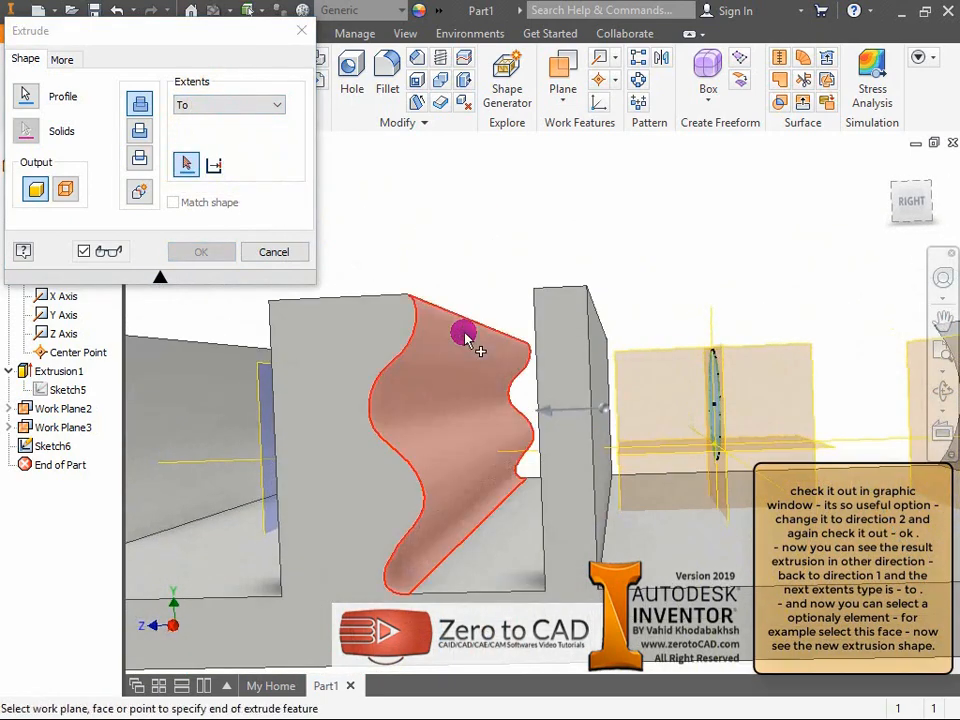
{"action": "left_click", "coordinate": [452, 420]}
{"action": "middle_click_drag", "start_coordinate": [447, 428], "coordinate": [457, 423], "text": "shift"}
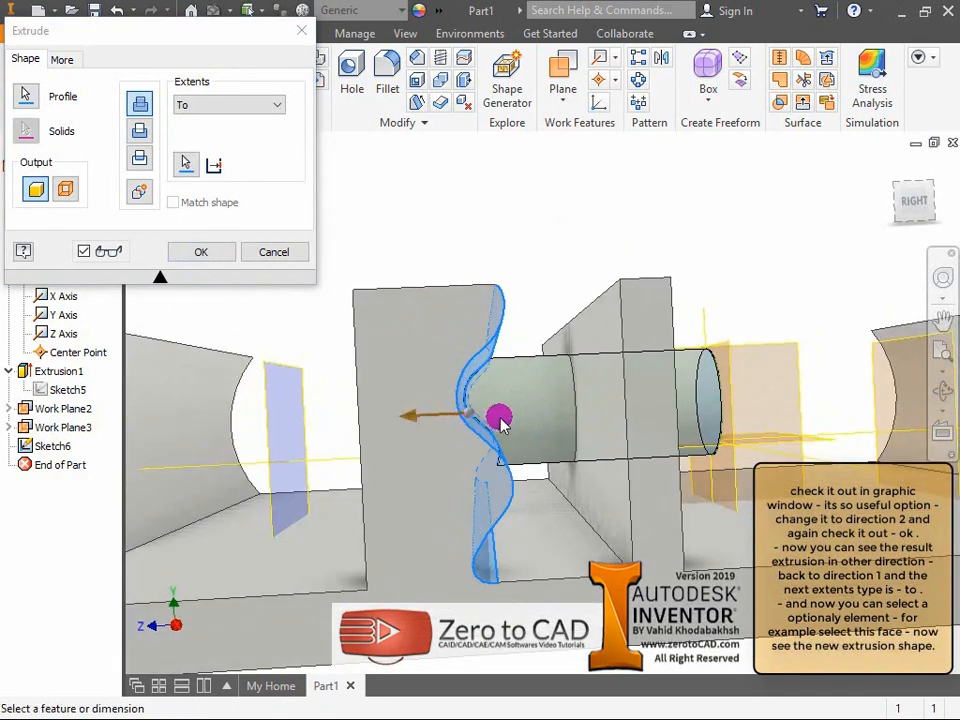
{"action": "scroll", "coordinate": [502, 421], "scroll_direction": "down", "scroll_amount": 6}
{"action": "scroll", "coordinate": [502, 420], "scroll_direction": "up", "scroll_amount": 5}
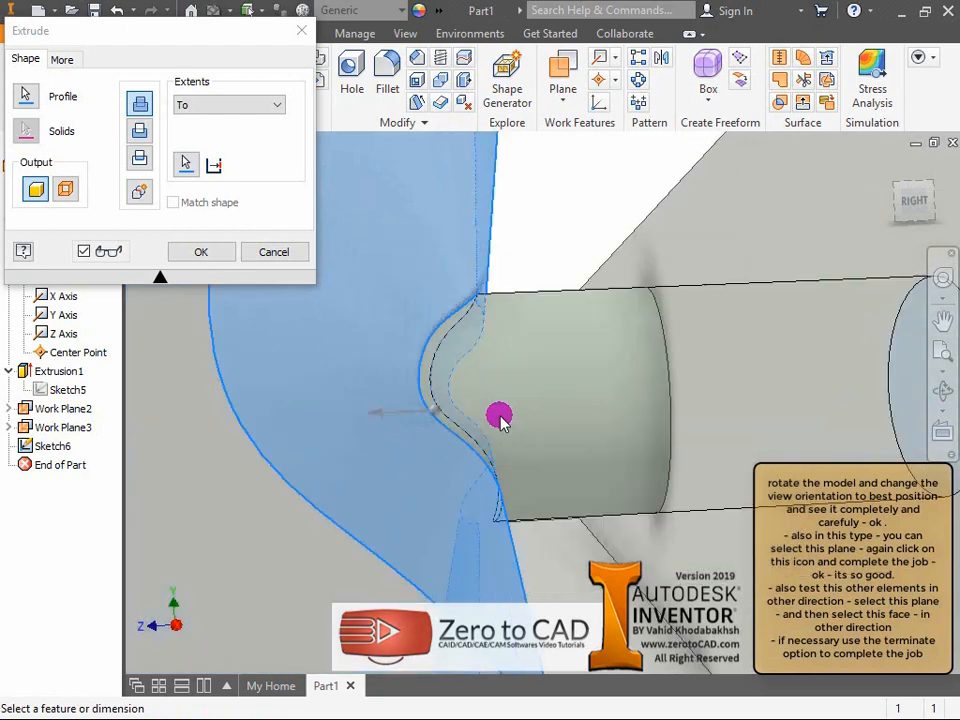
{"action": "middle_click_drag", "start_coordinate": [498, 410], "coordinate": [483, 380], "text": "shift"}
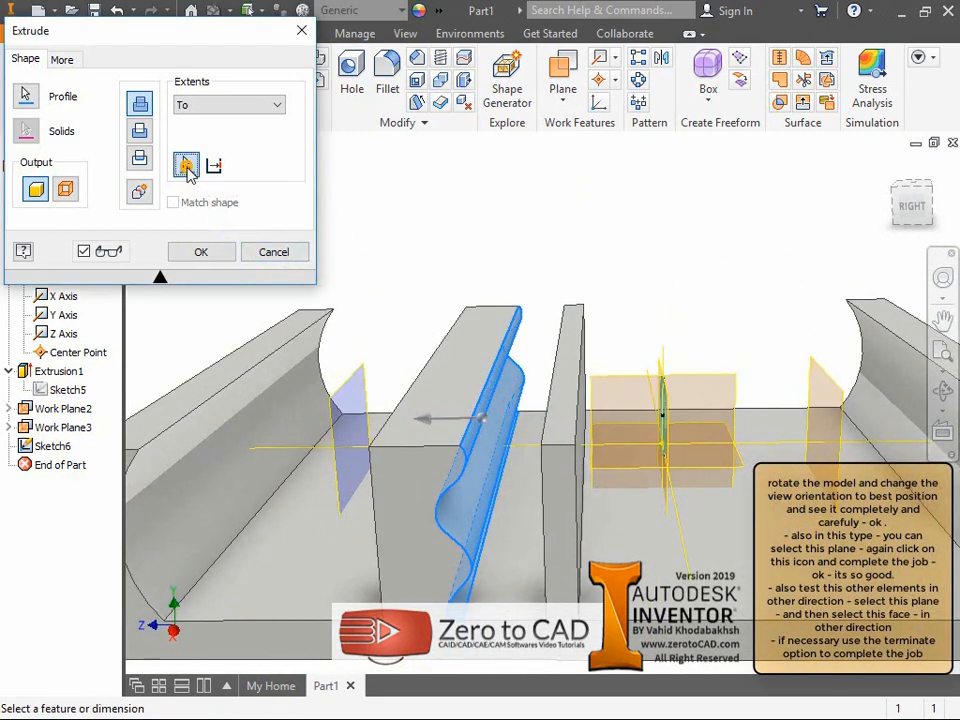
Reselect the termination as Work Plane2 beyond the thick rib, and inspect the cylinder ending at that plane
{"action": "left_click", "coordinate": [186, 167]}
{"action": "left_click", "coordinate": [344, 397]}
{"action": "middle_click_drag", "start_coordinate": [344, 397], "coordinate": [583, 325], "text": "shift"}
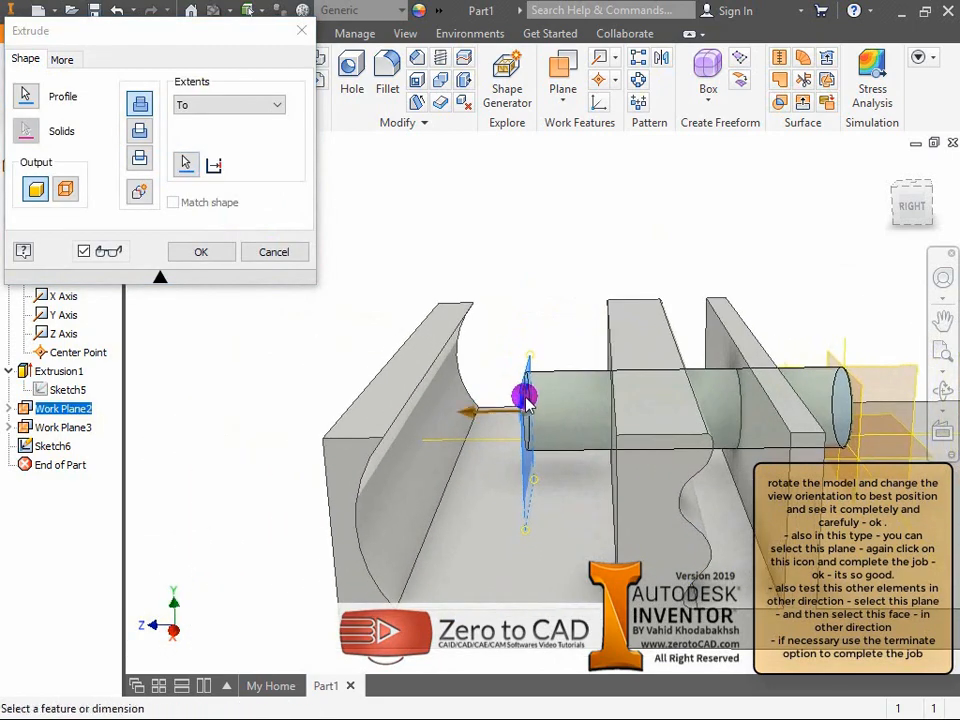